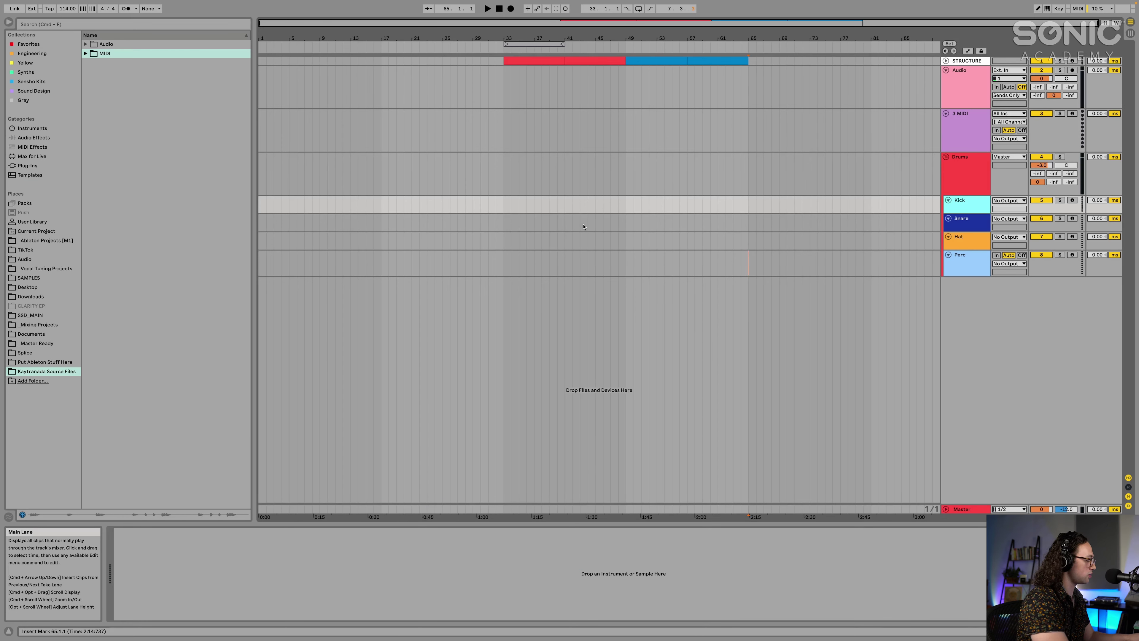
Search the browser for "kick vst", load Kick 2 onto the Kick track, and move its plug-in window clear of the track.
key("super+f")
type("kick")
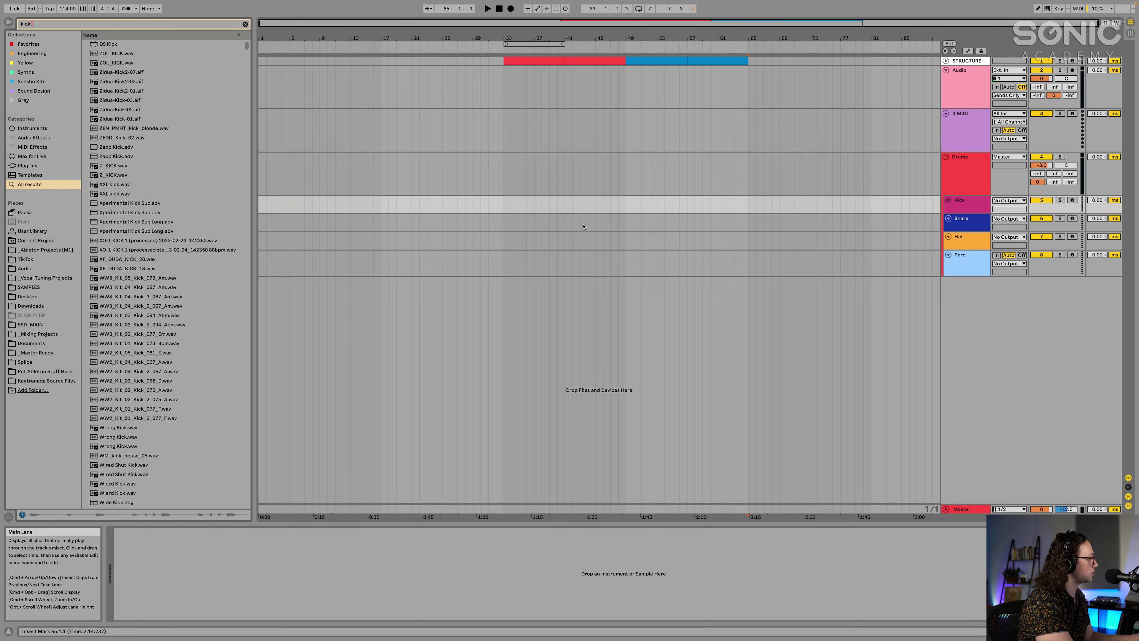
type(" vst")
key("Down")
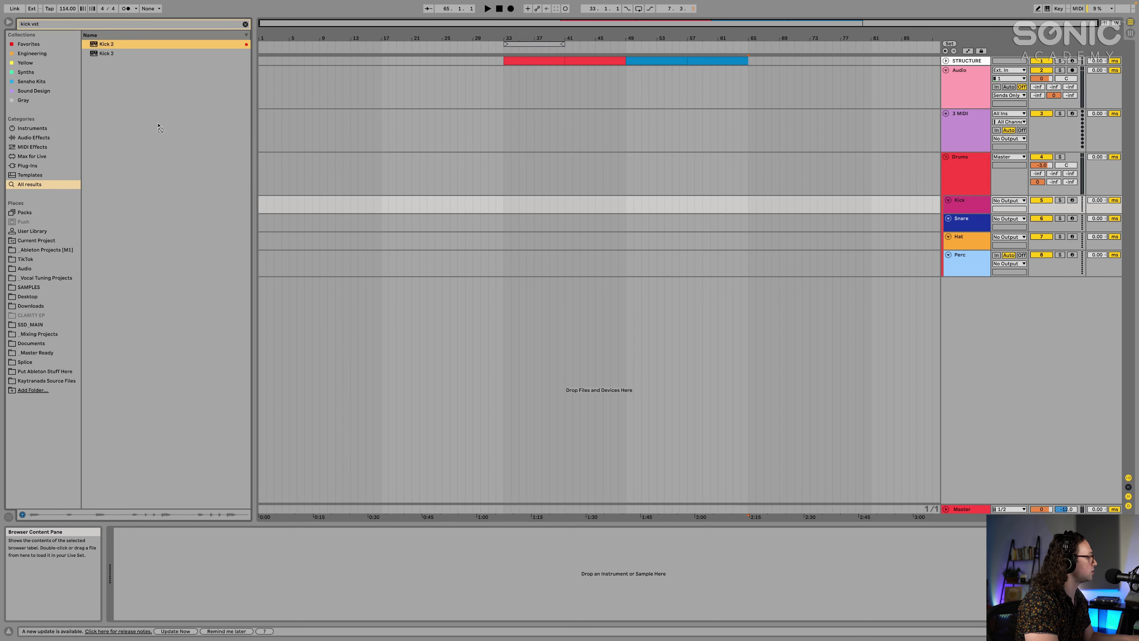
key("Return")
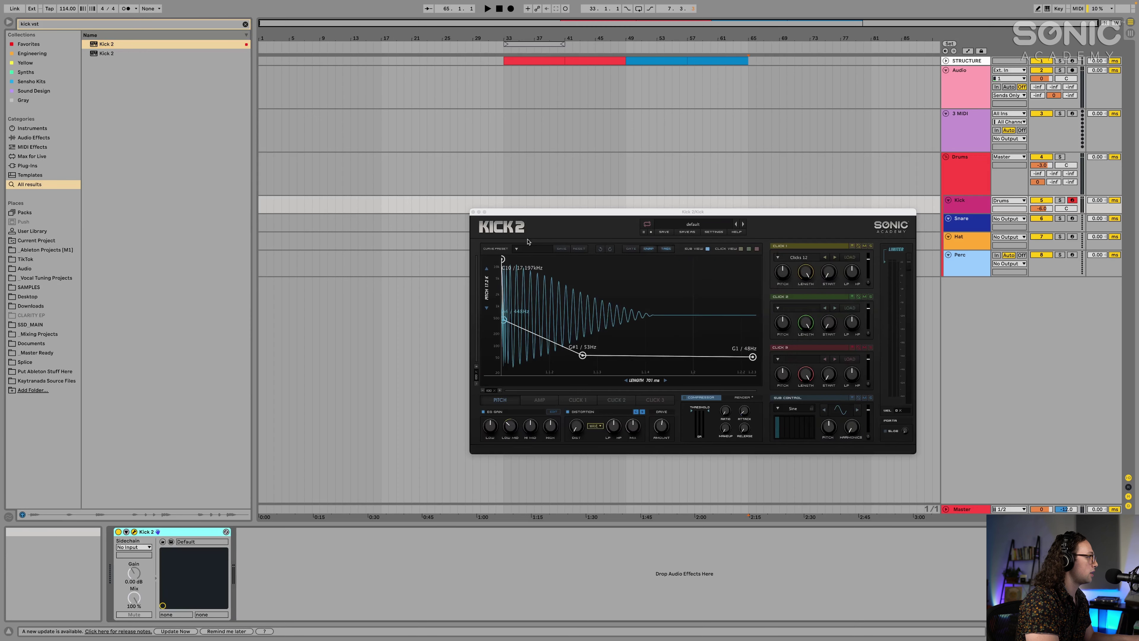
left_click_drag(662, 213, 647, 279)
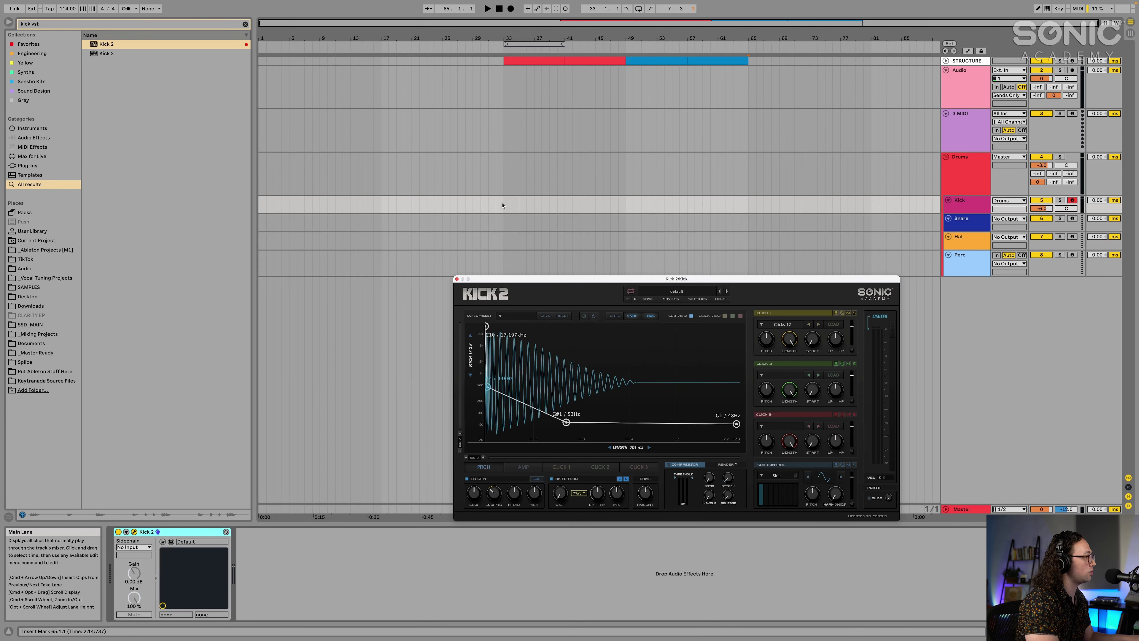
left_click_drag(820, 276, 757, 254)
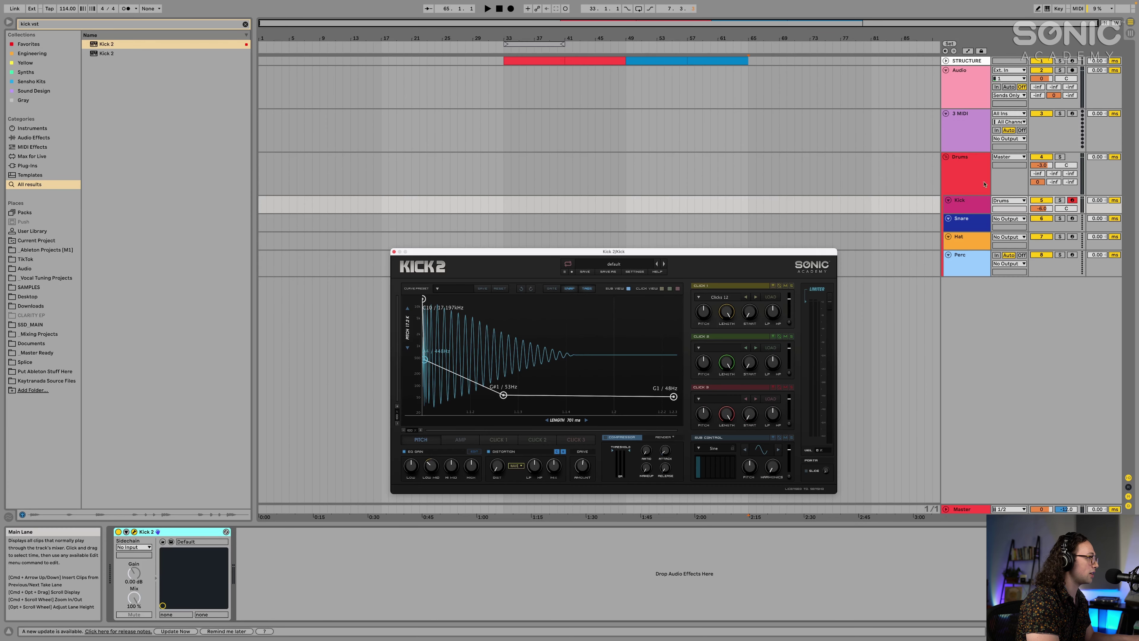
Enlarge the Kick track, loop bars 33 to 41, and create an eight-bar MIDI clip over that range.
left_click_drag(965, 216, 963, 246)
left_click_drag(773, 258, 797, 257)
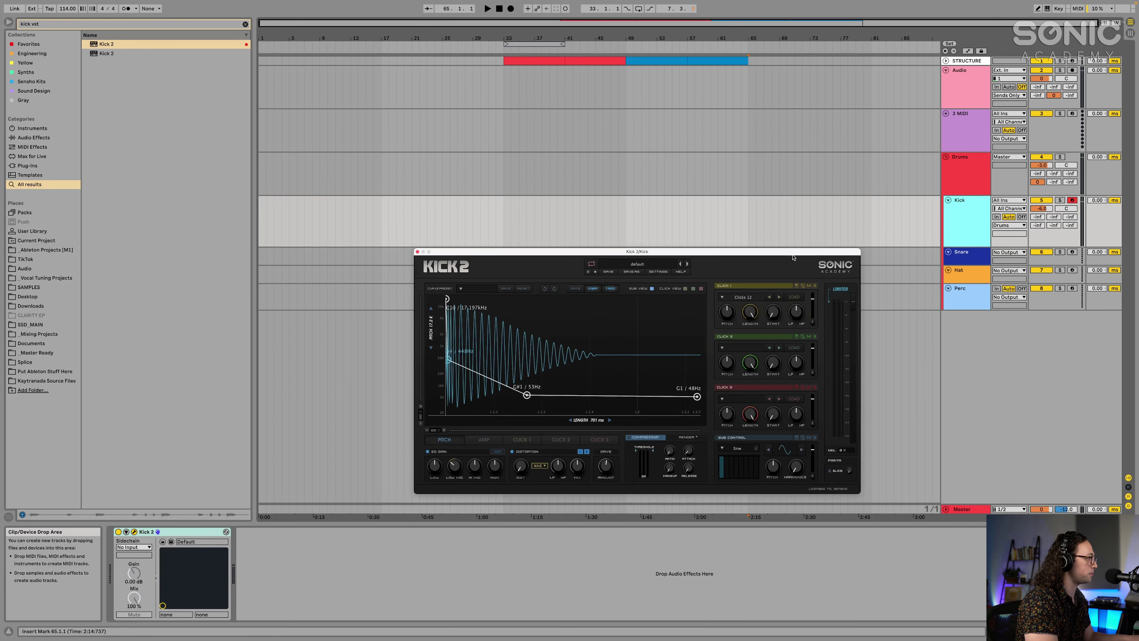
left_click_drag(501, 214, 562, 210)
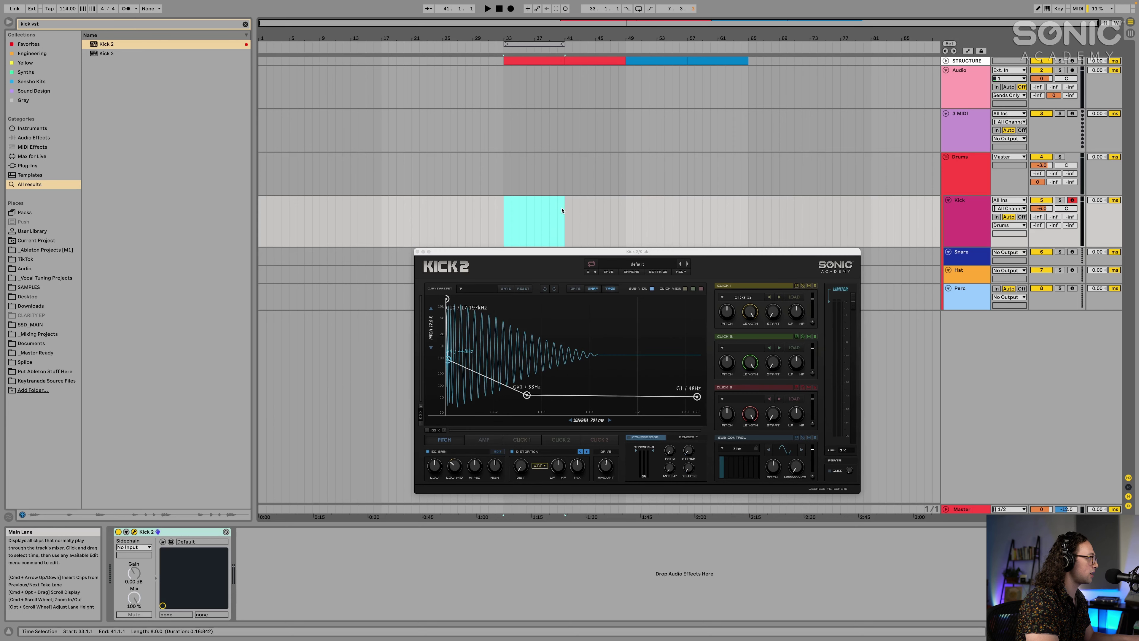
key("super+l")
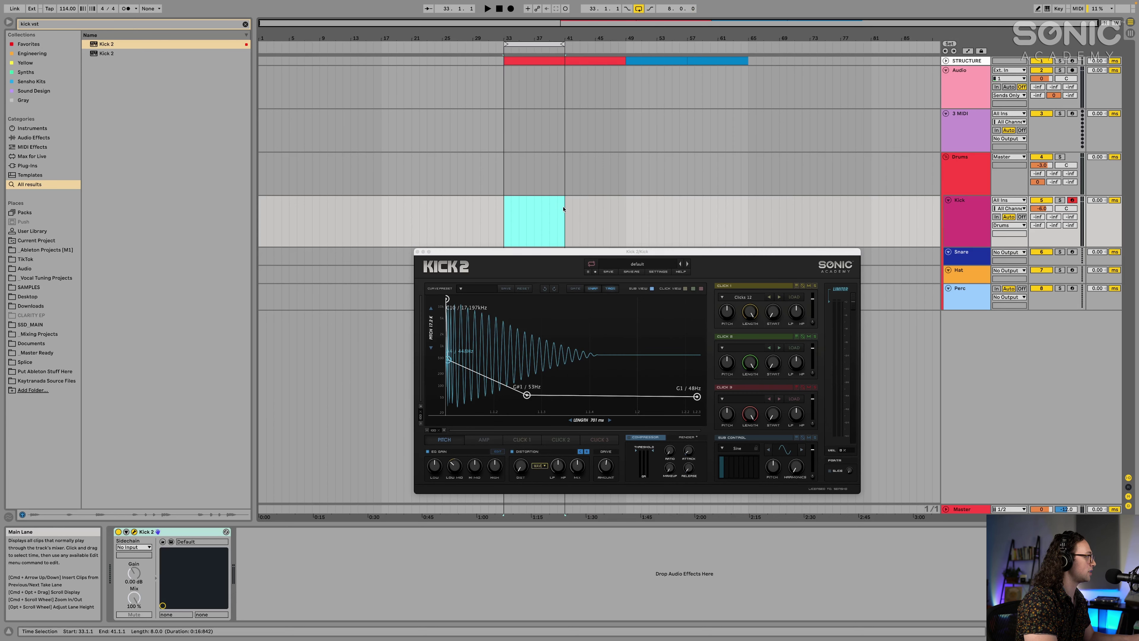
left_click_drag(565, 211, 504, 207)
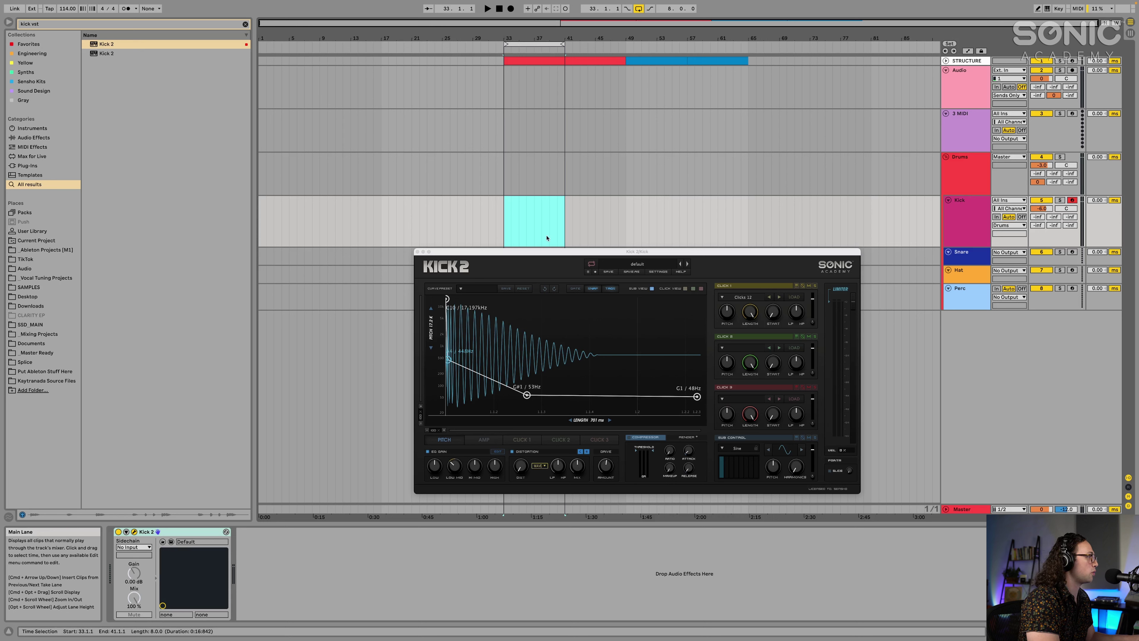
double_click(562, 214)
left_click_drag(488, 252, 693, 98)
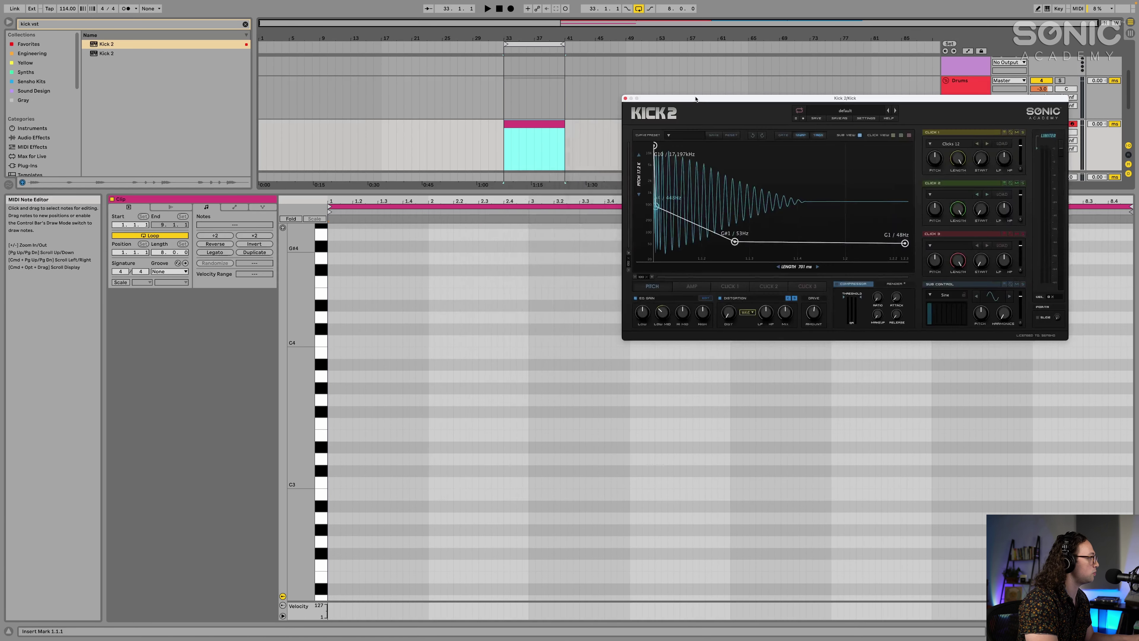
Draw a one-bar C3 note at the start of the Kick clip, duplicate it three times, and play it back.
key("b")
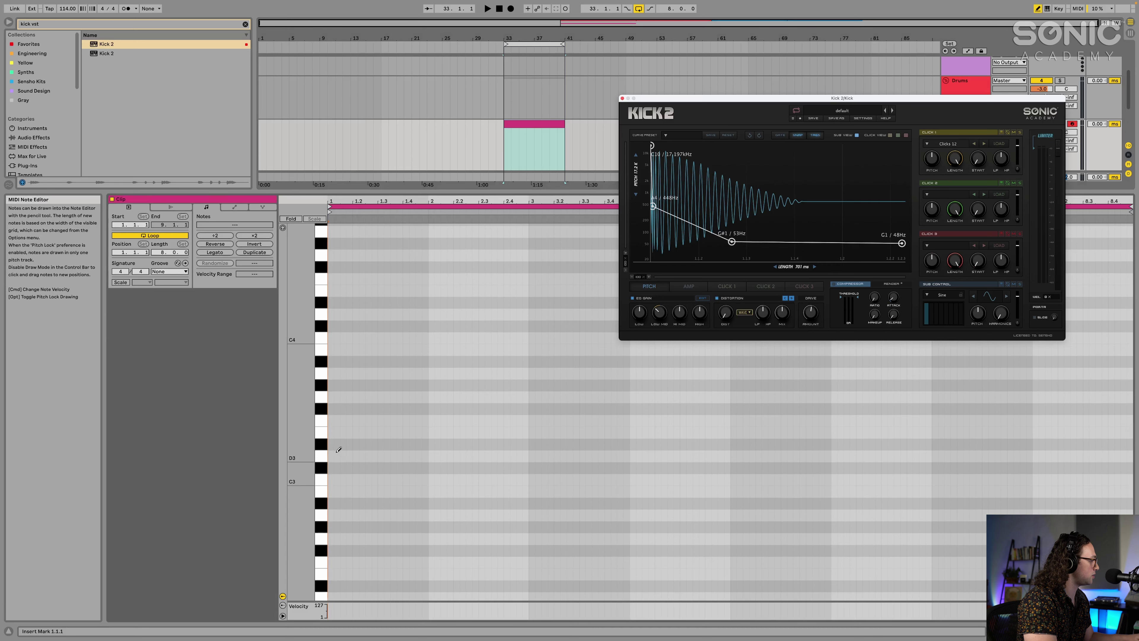
left_click_drag(334, 478, 428, 480)
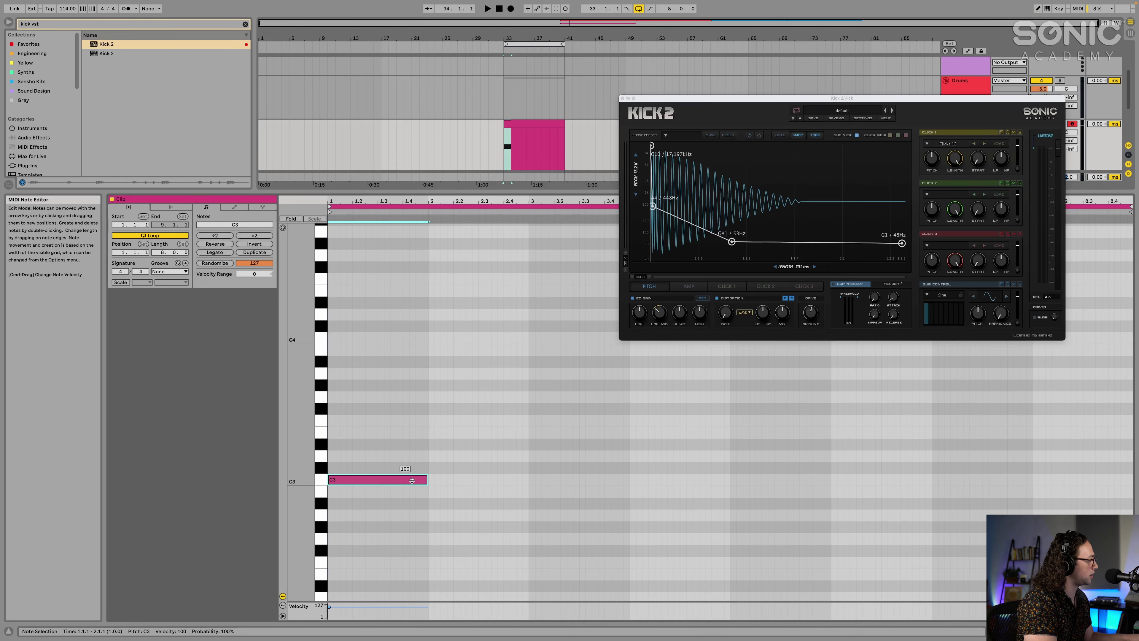
key("b")
key("super+d")
key("super+d")
key("super+d")
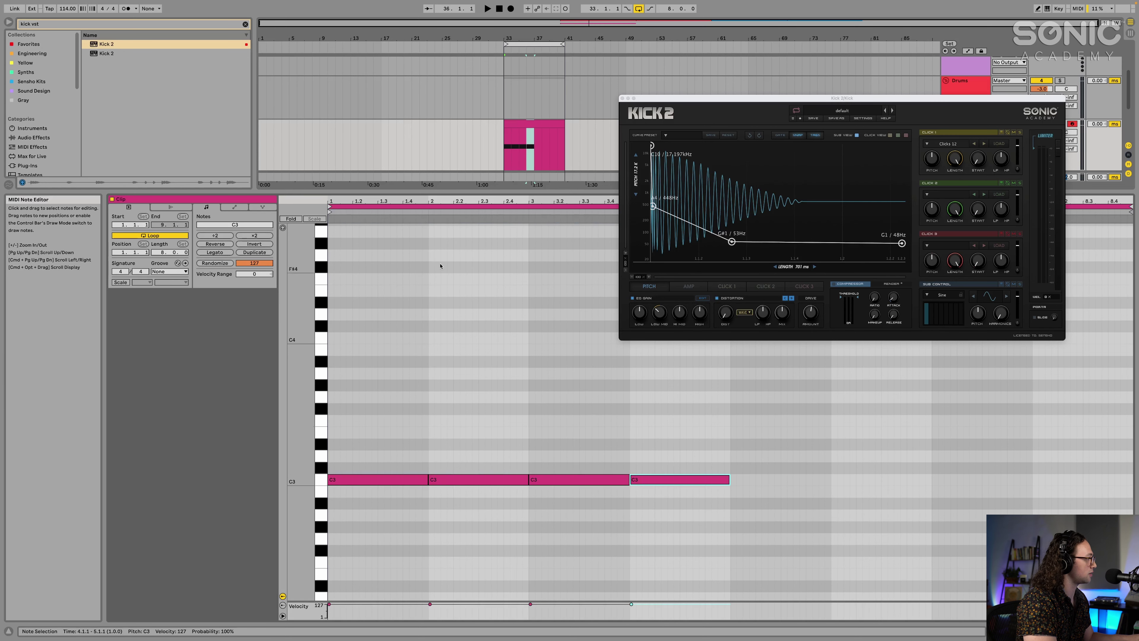
left_click(528, 131)
key("space")
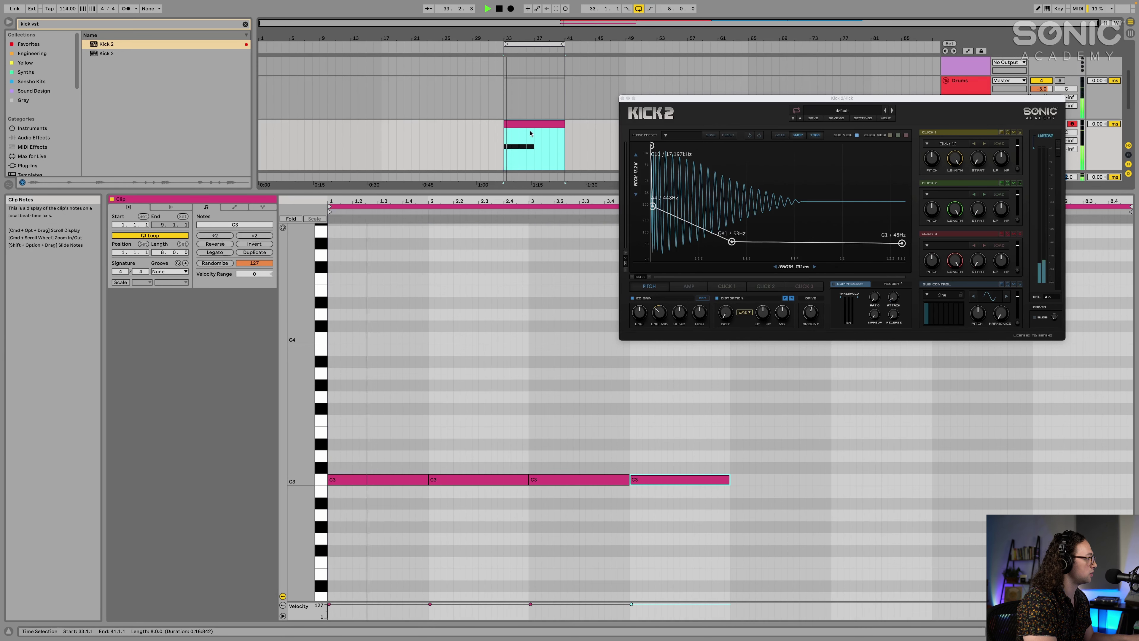
left_click(533, 136)
key("space")
Compress the four kick notes to half their duration twice so they fill one bar, and duplicate them into the second bar.
left_click_drag(669, 443, 380, 532)
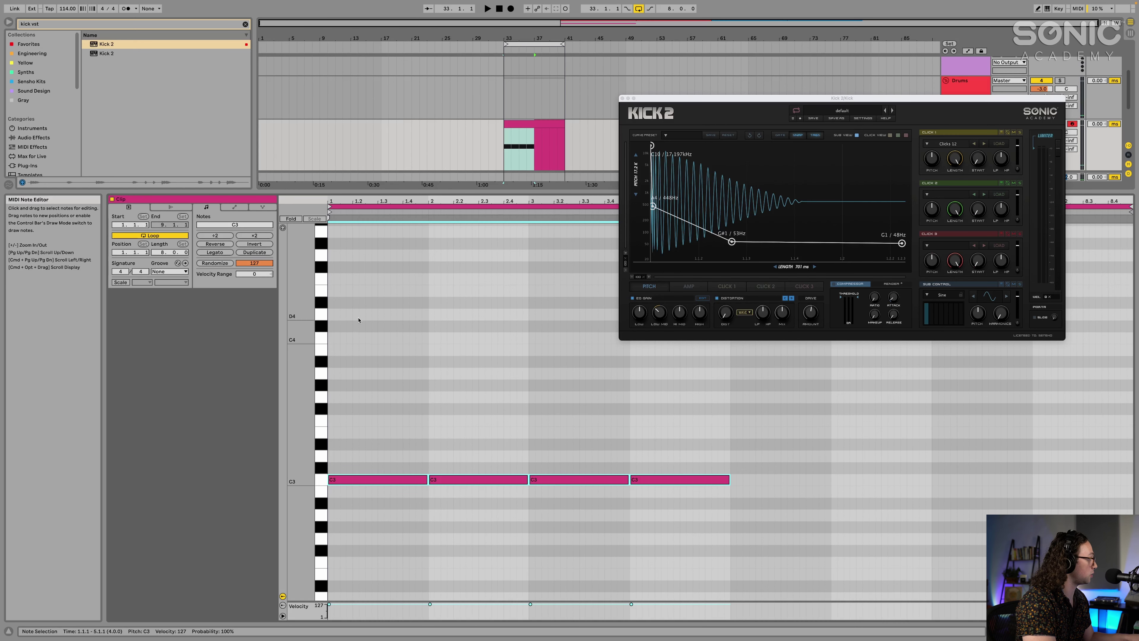
left_click(216, 236)
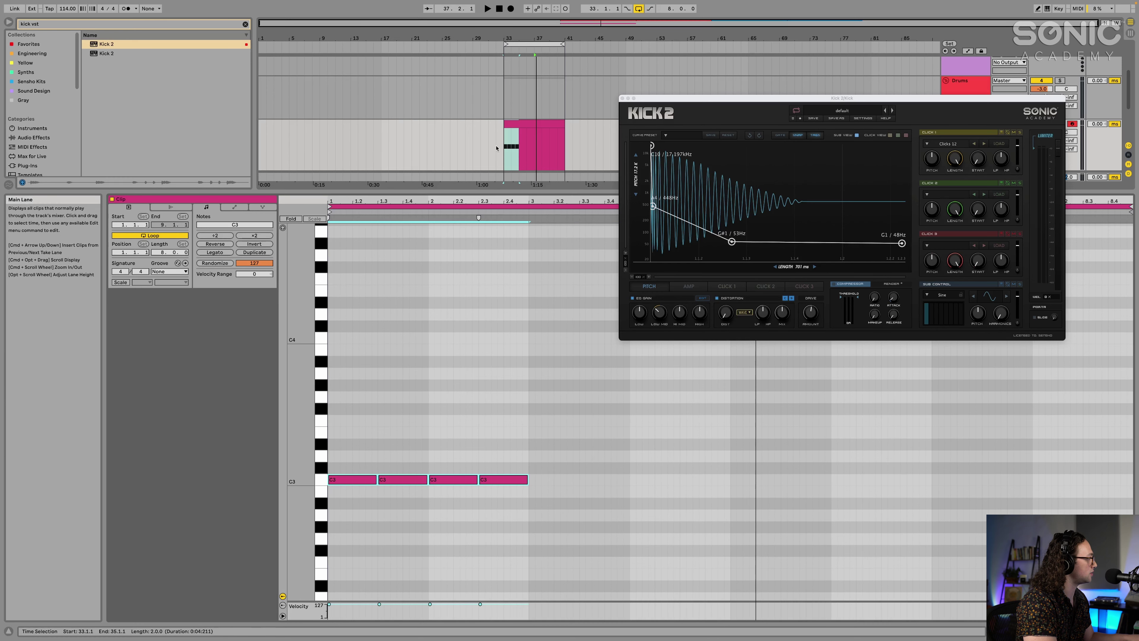
left_click(506, 146)
left_click(540, 357)
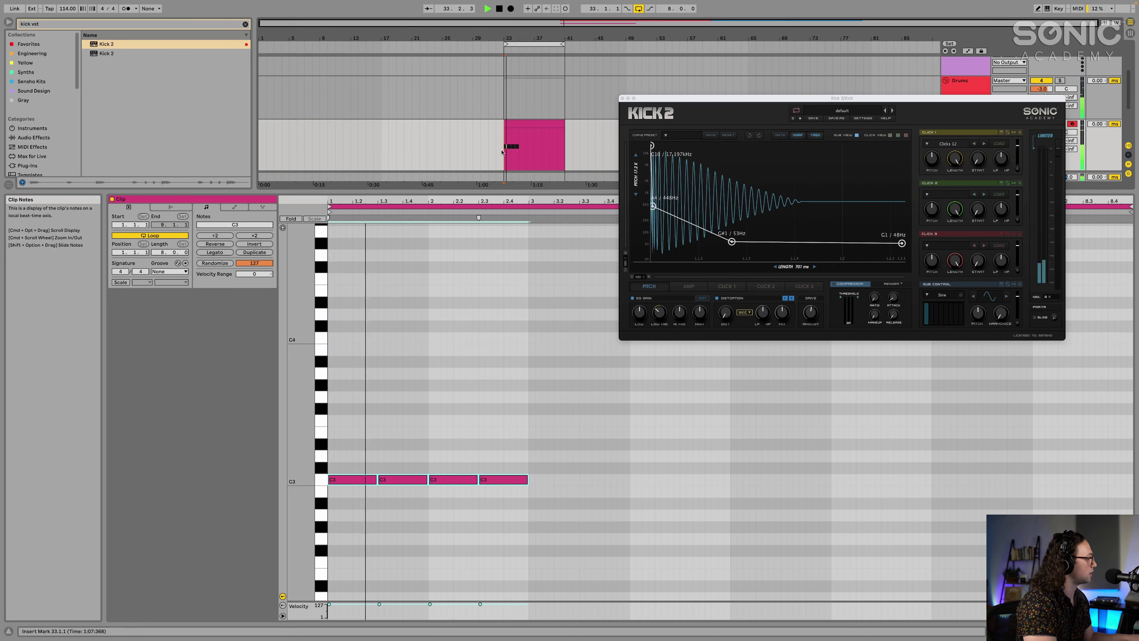
key("super+a")
left_click(216, 244)
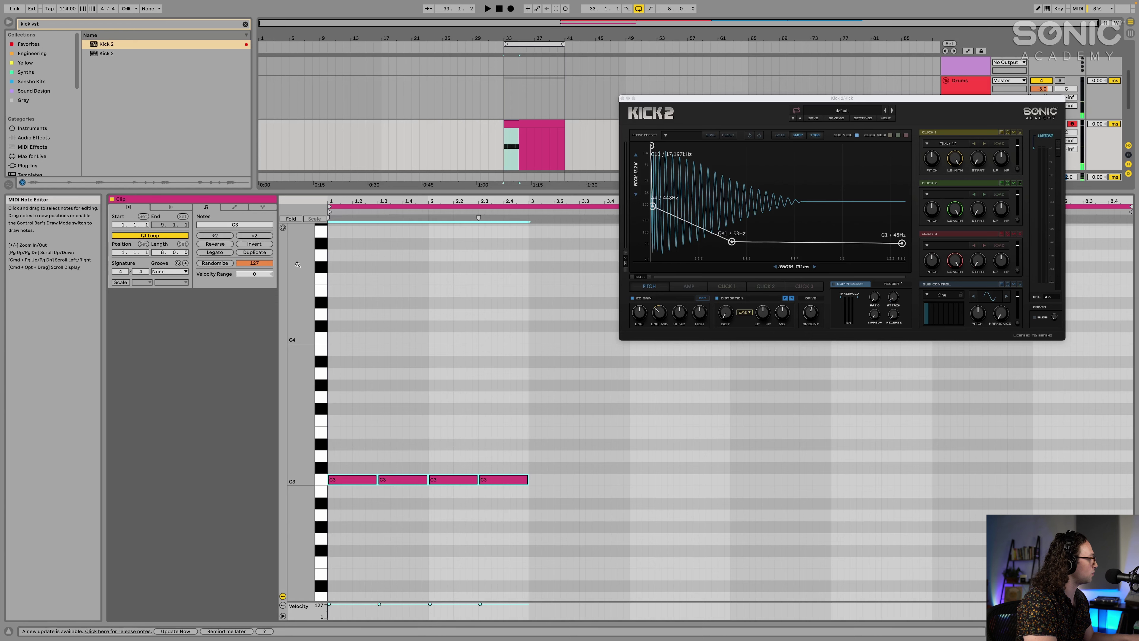
left_click(214, 235)
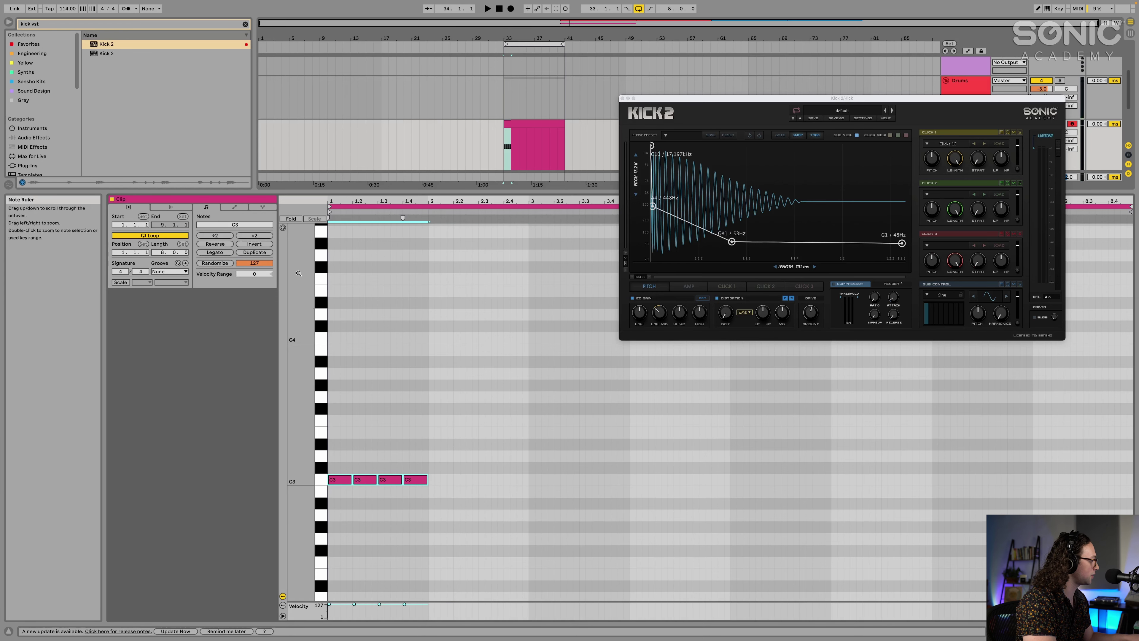
key("super+d")
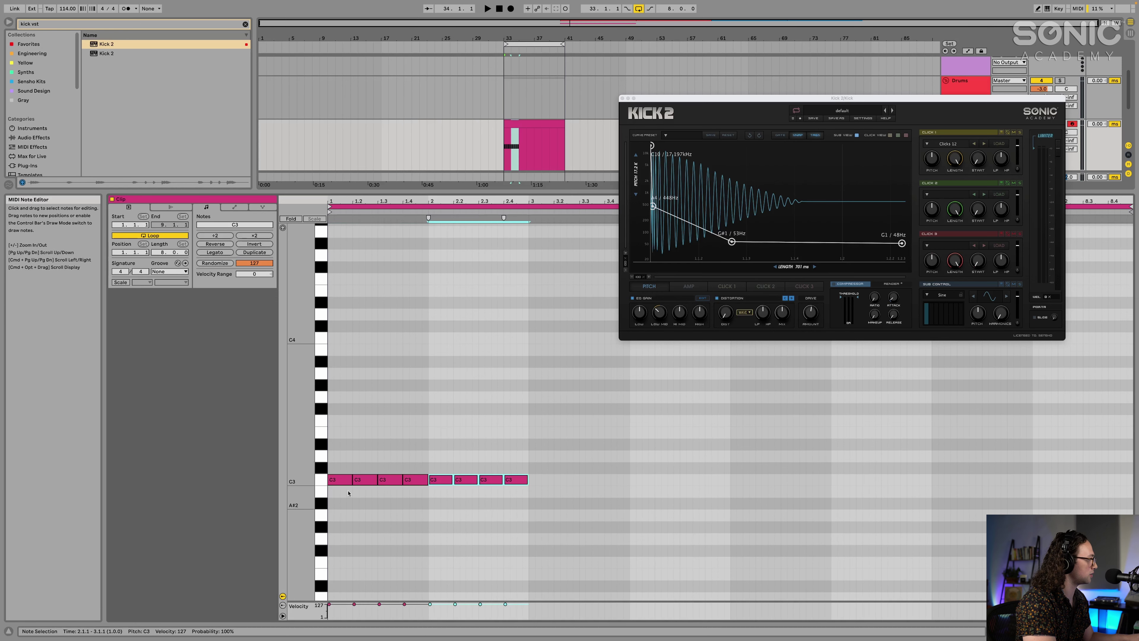
Split the Kick clip at bar 35, loop the two-bar section from bar 33 to 35, and play it.
left_click(514, 120)
key("super+e")
left_click(513, 122)
key("super+l")
key("space")
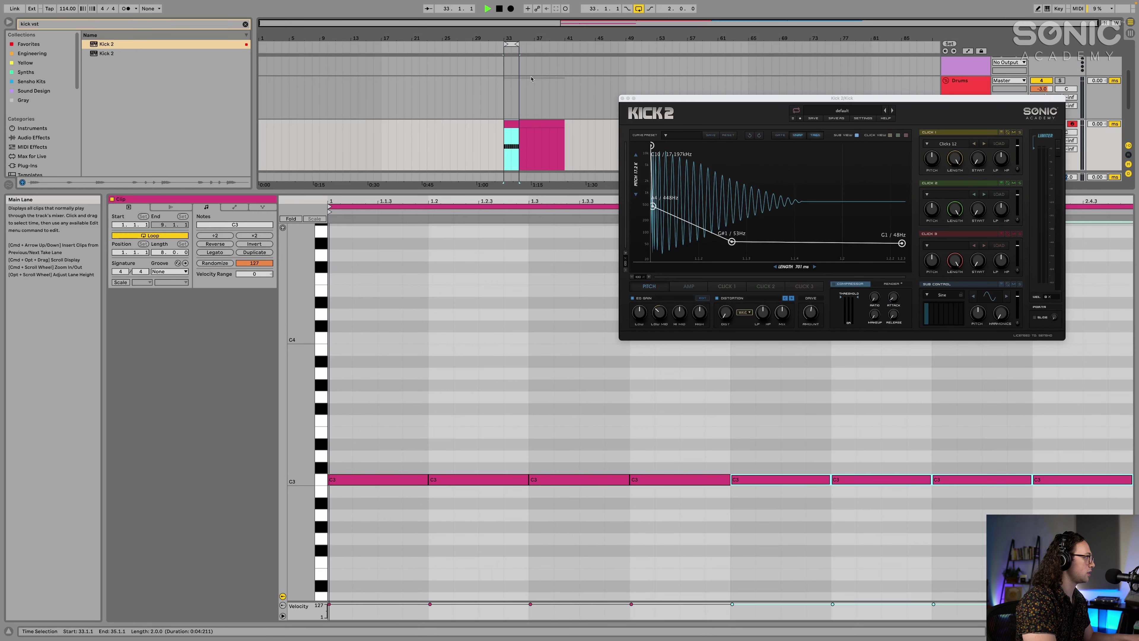
key("plus")
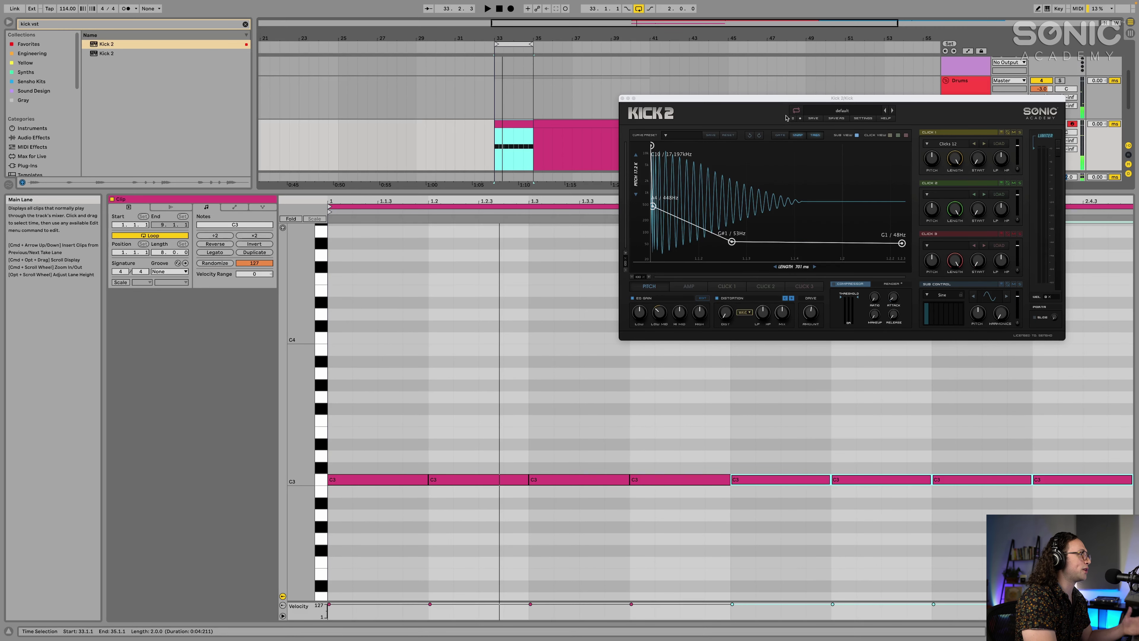
Return to the Kick track's device view and load the factory House preset Big Town 02 in Kick 2.
left_click_drag(761, 99, 609, 124)
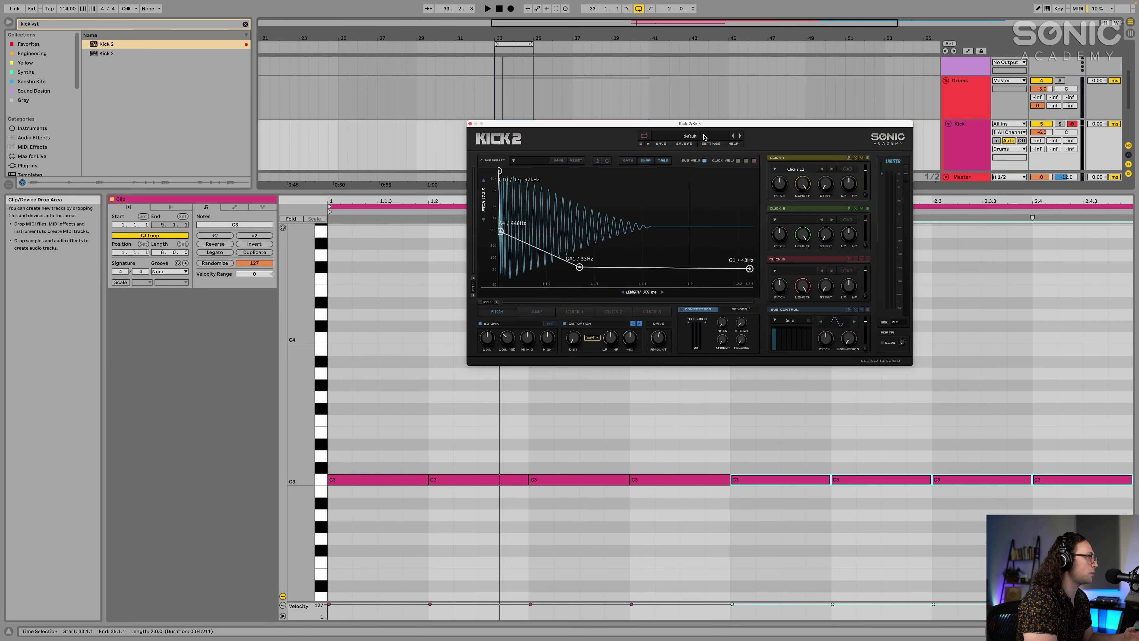
key("shift+Tab")
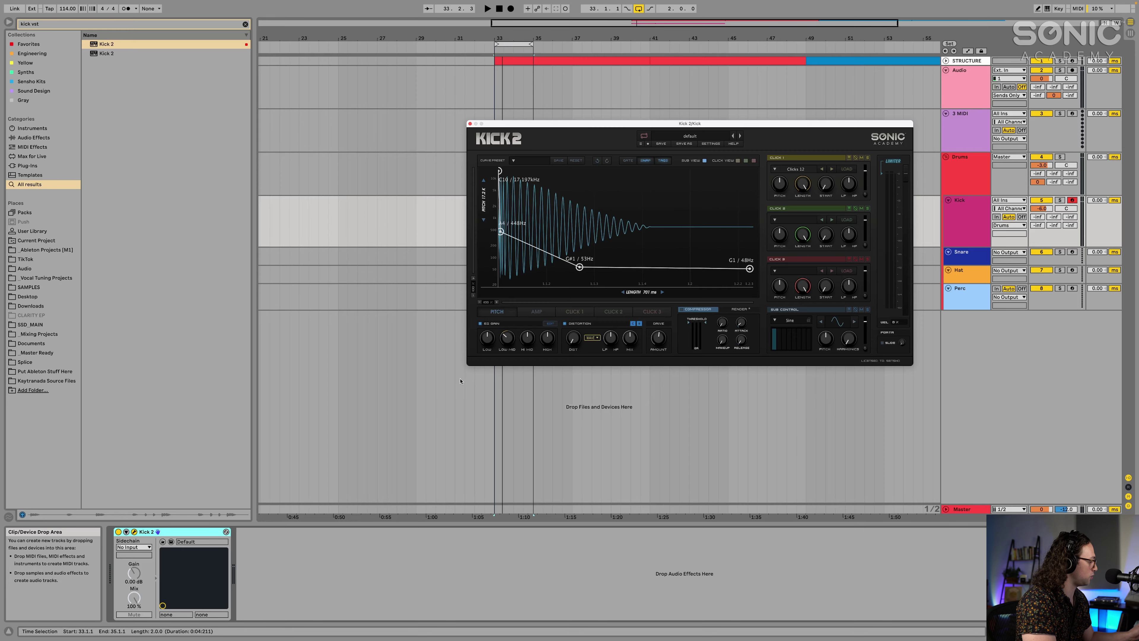
key("shift+Tab")
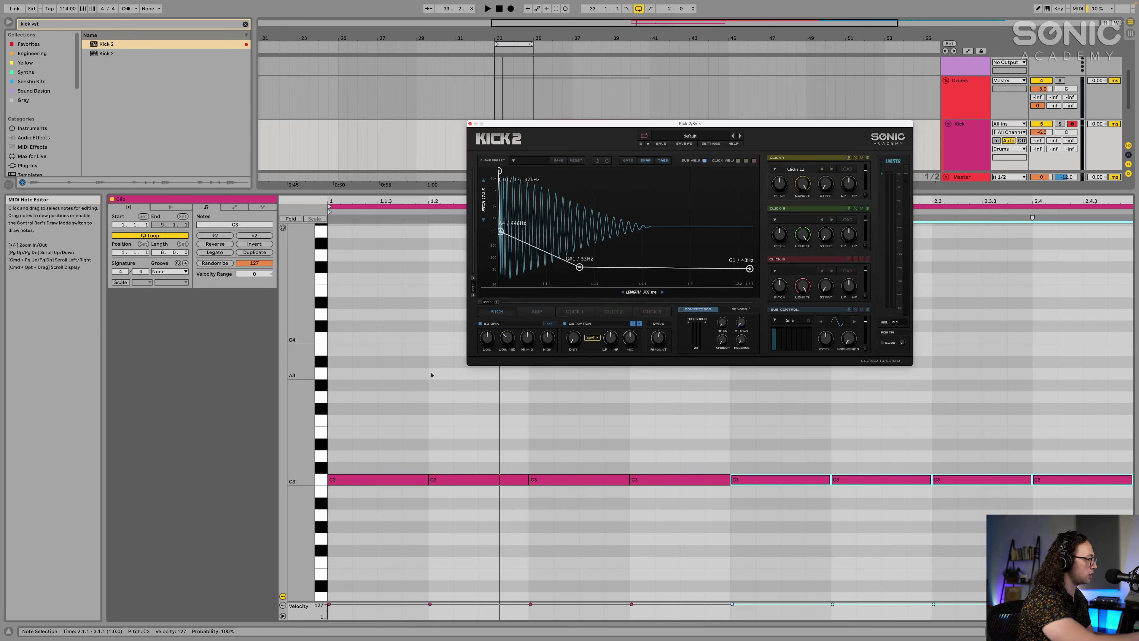
key("shift+Tab")
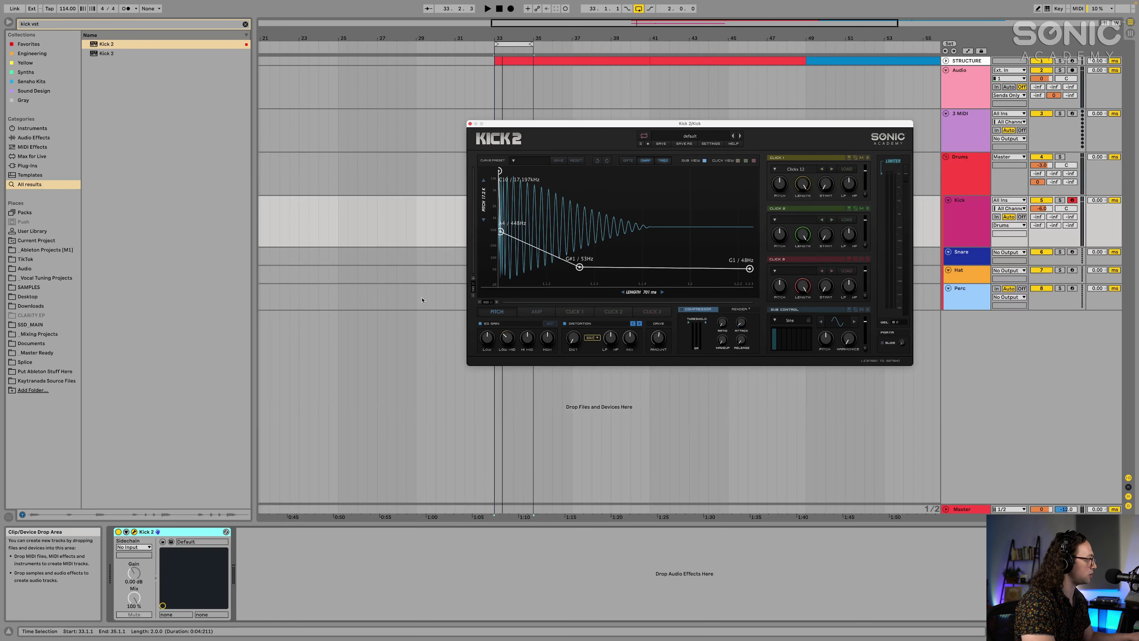
left_click_drag(579, 123, 519, 156)
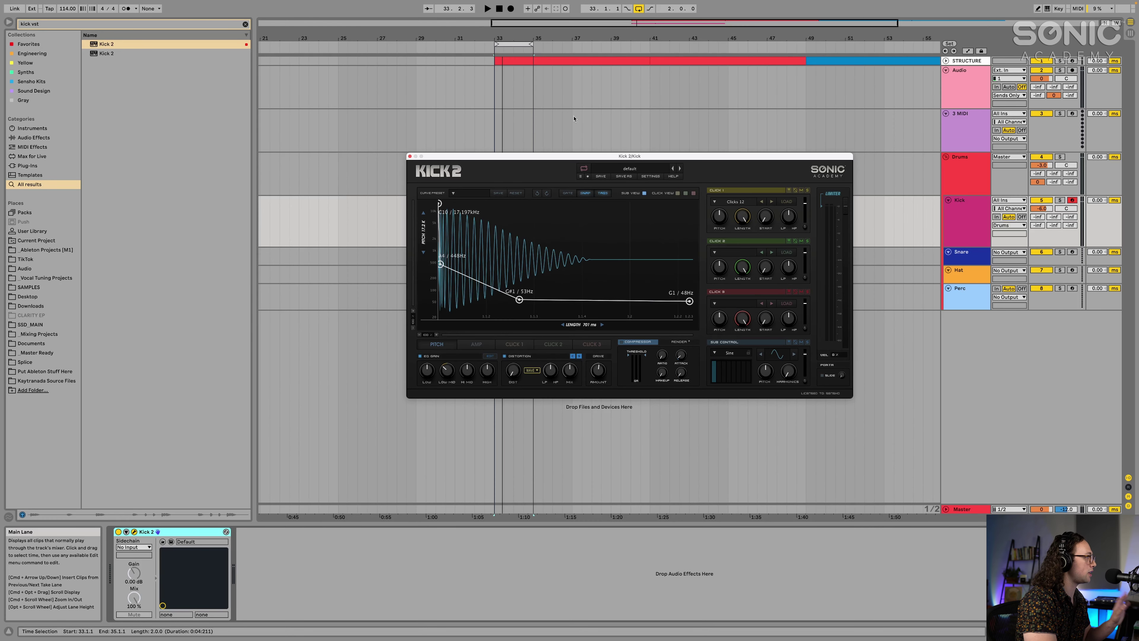
left_click(640, 171)
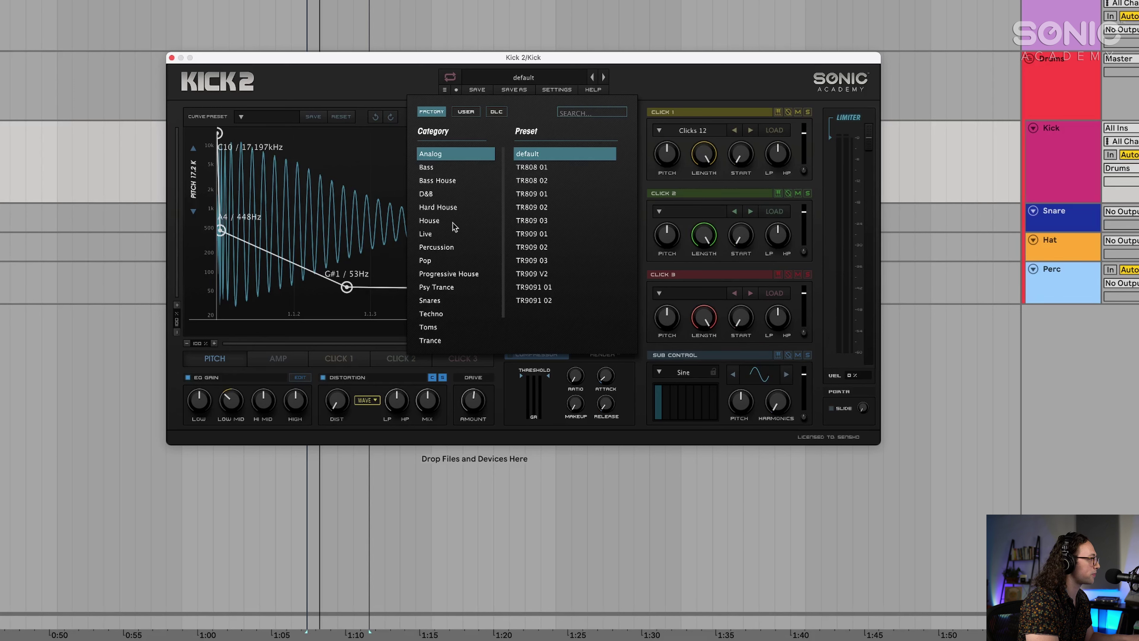
left_click(453, 222)
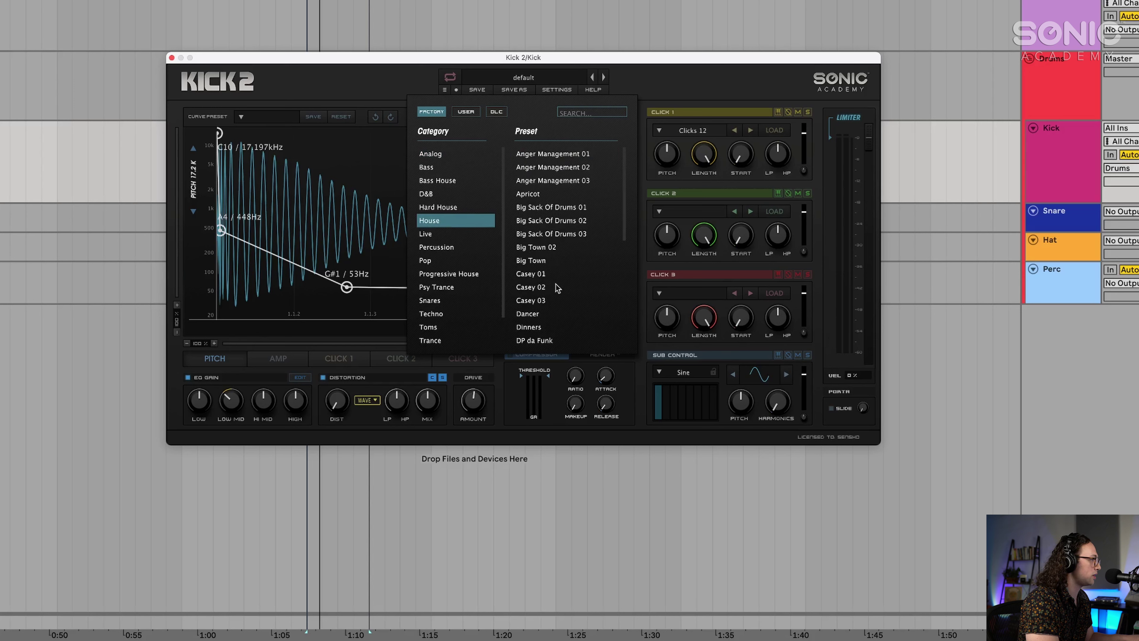
double_click(567, 250)
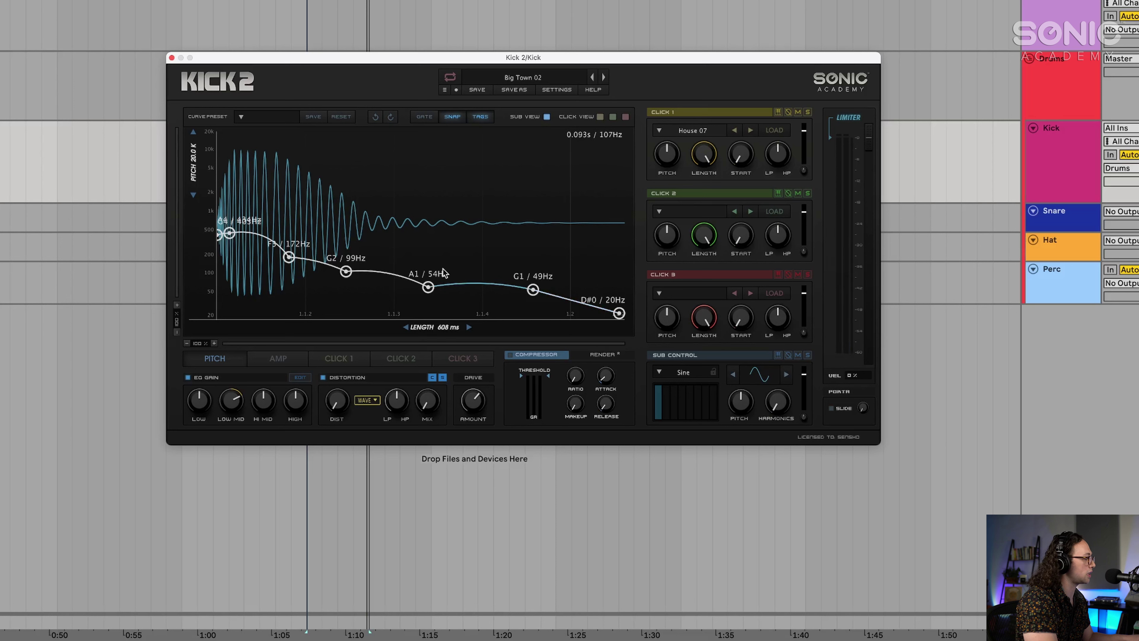
Shorten the Kick 2 length to 411 ms and lower the sub pitch by about one semitone while auditioning the loop.
left_click_drag(438, 328, 439, 354)
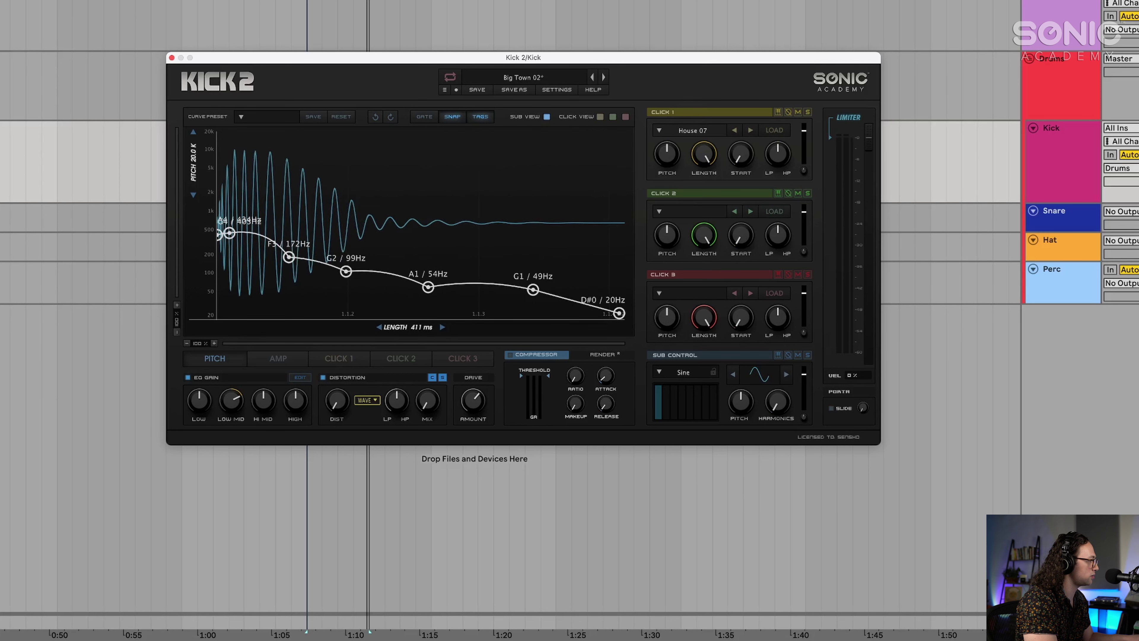
key("space")
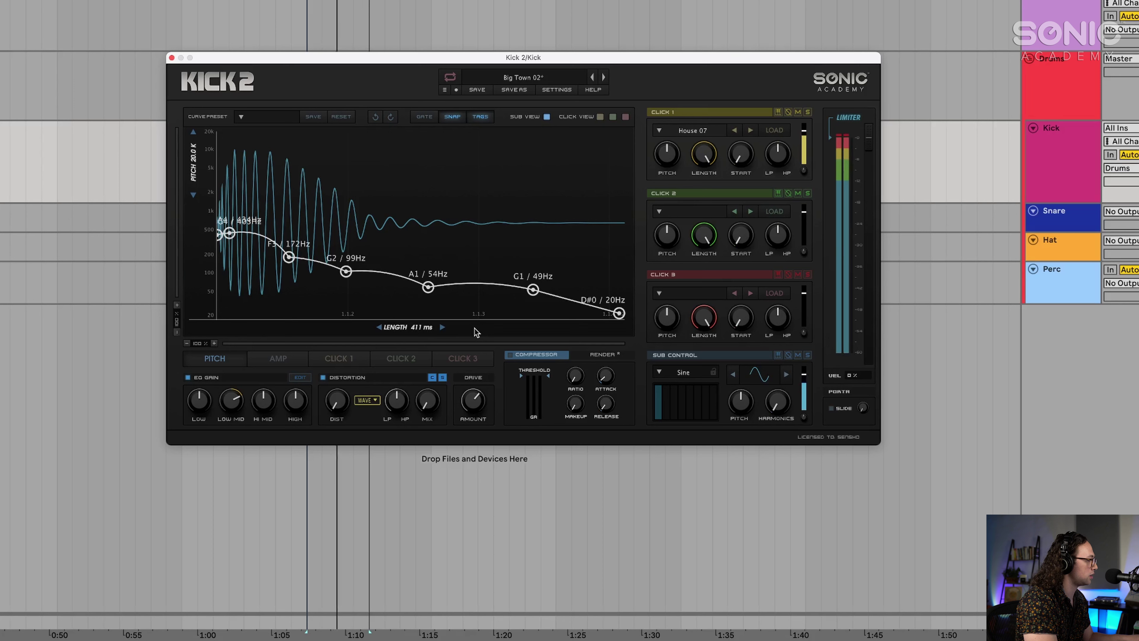
left_click_drag(745, 401, 746, 401)
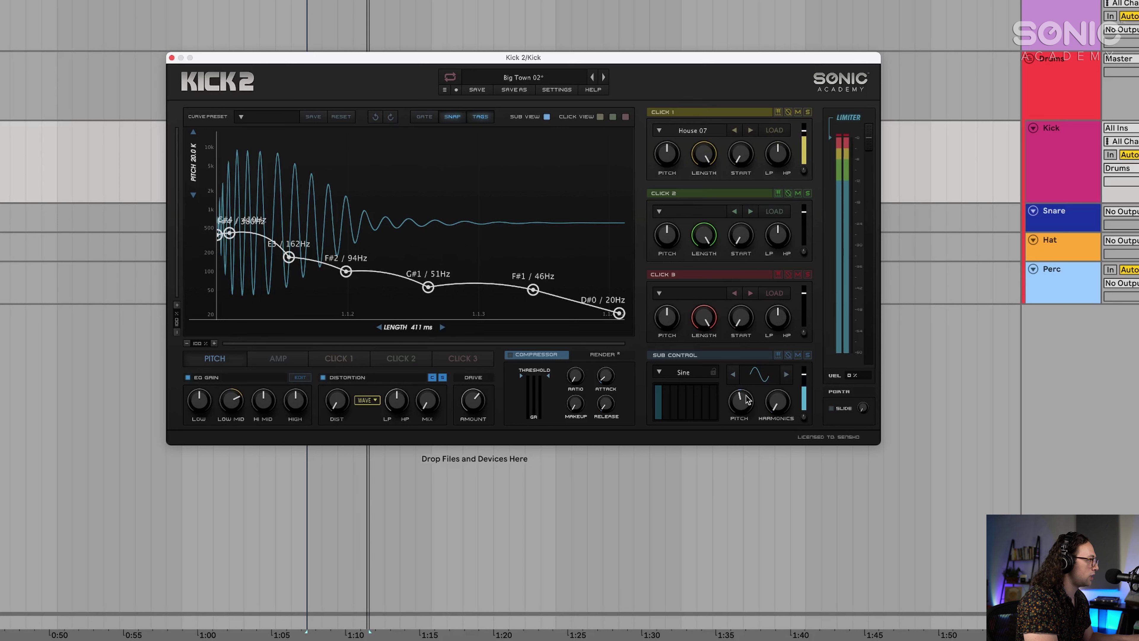
key("space")
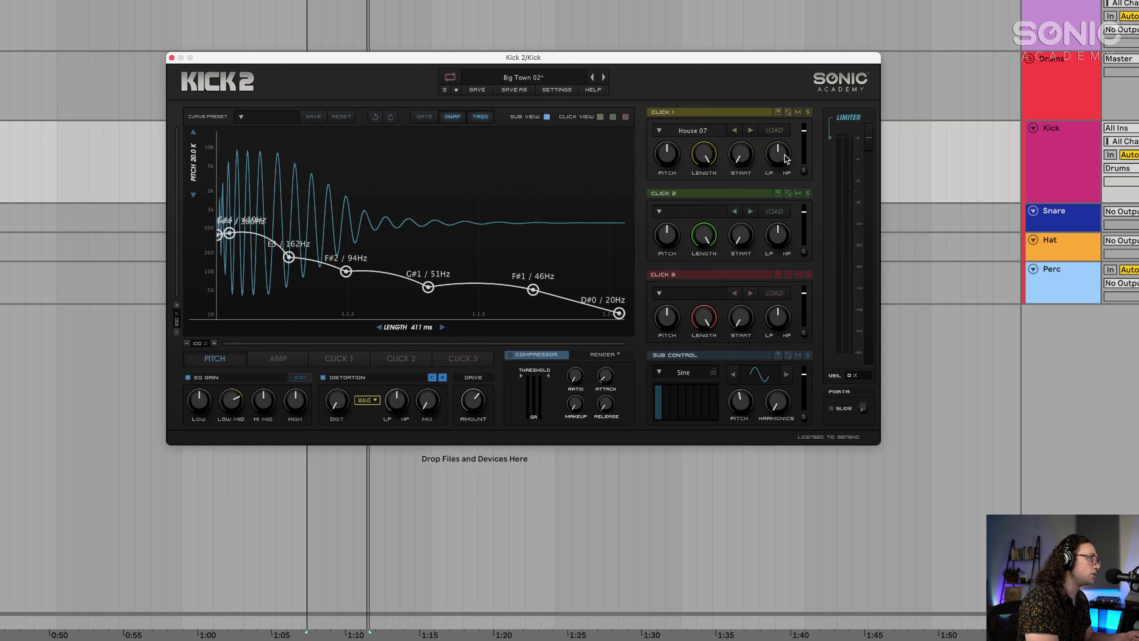
Turn the Click 1 filter toward low-pass and set the Click 1 level to about -2.83 dB while auditioning the loop.
left_click_drag(781, 157, 748, 344)
left_click_drag(745, 260, 766, 236)
mouse_move(782, 156)
key("space")
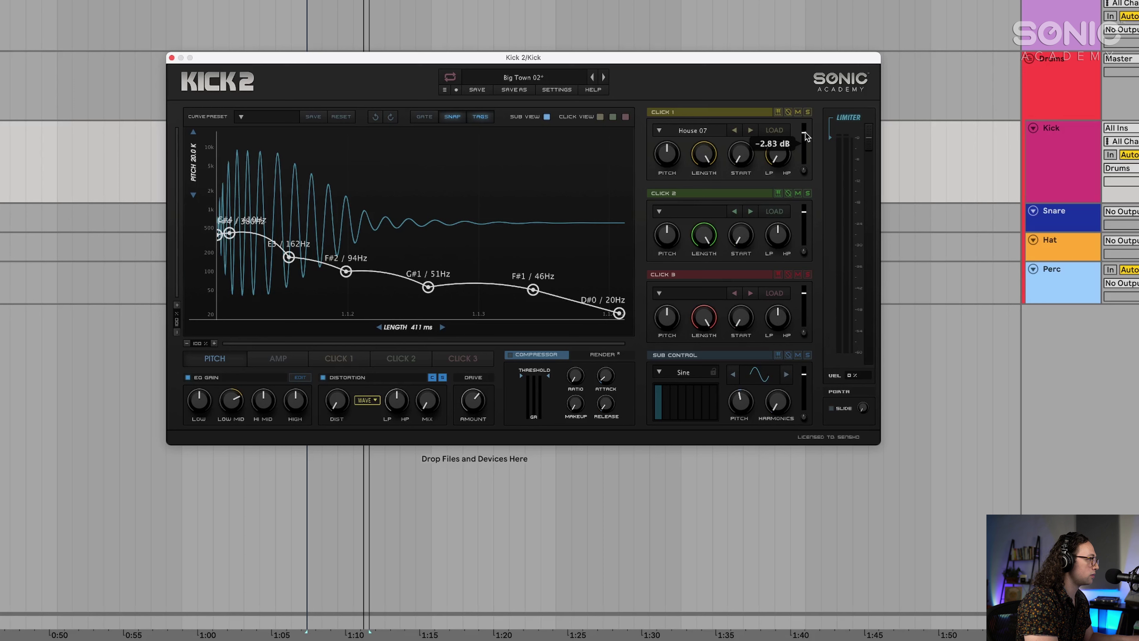
Audition the kick loop, show the amp envelope, and lower its decay point to about 0.05.
key("space")
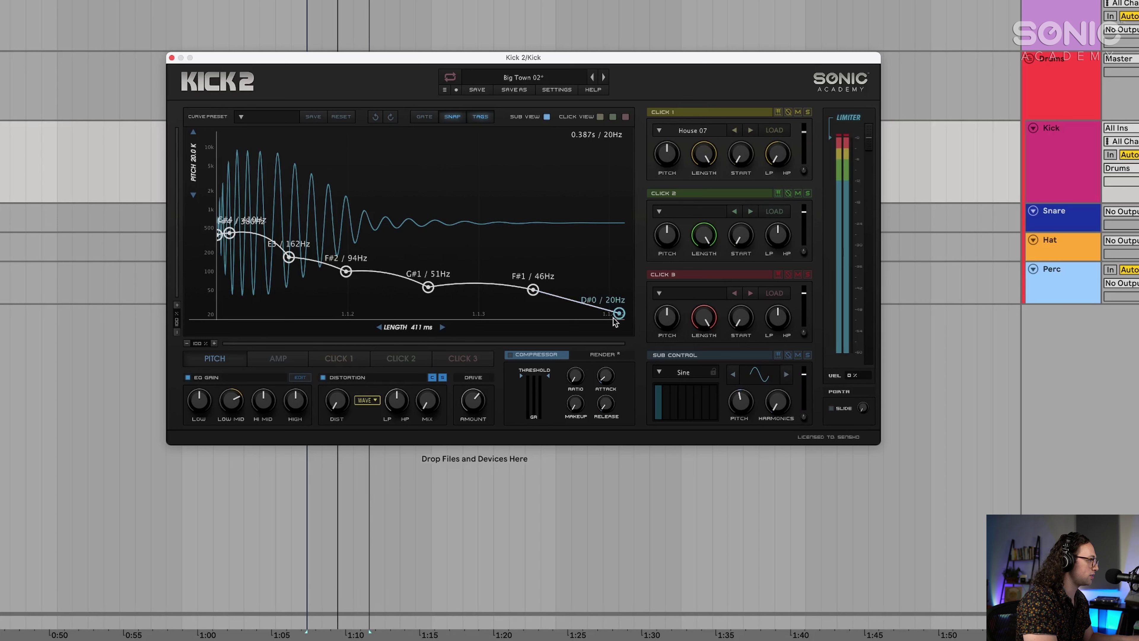
key("space")
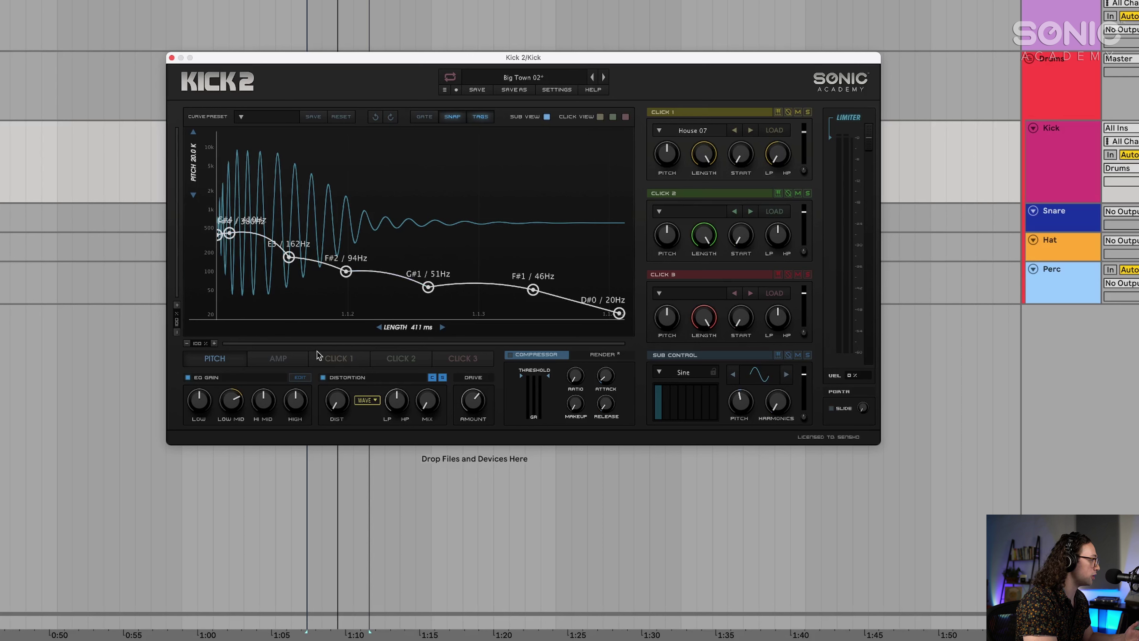
left_click(278, 358)
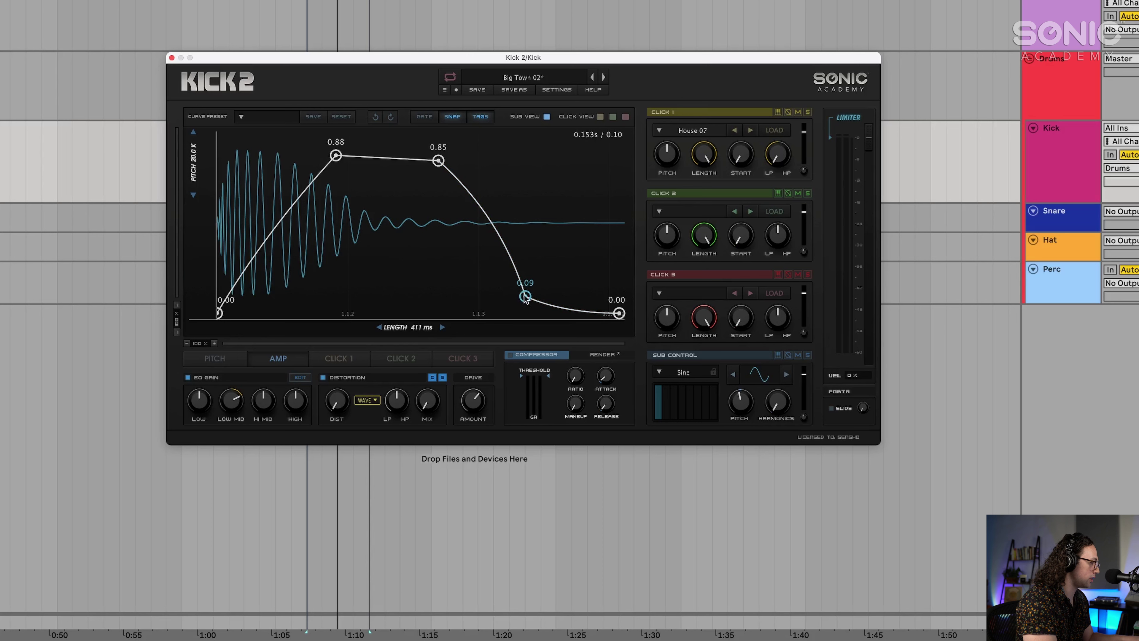
left_click_drag(525, 298, 522, 310)
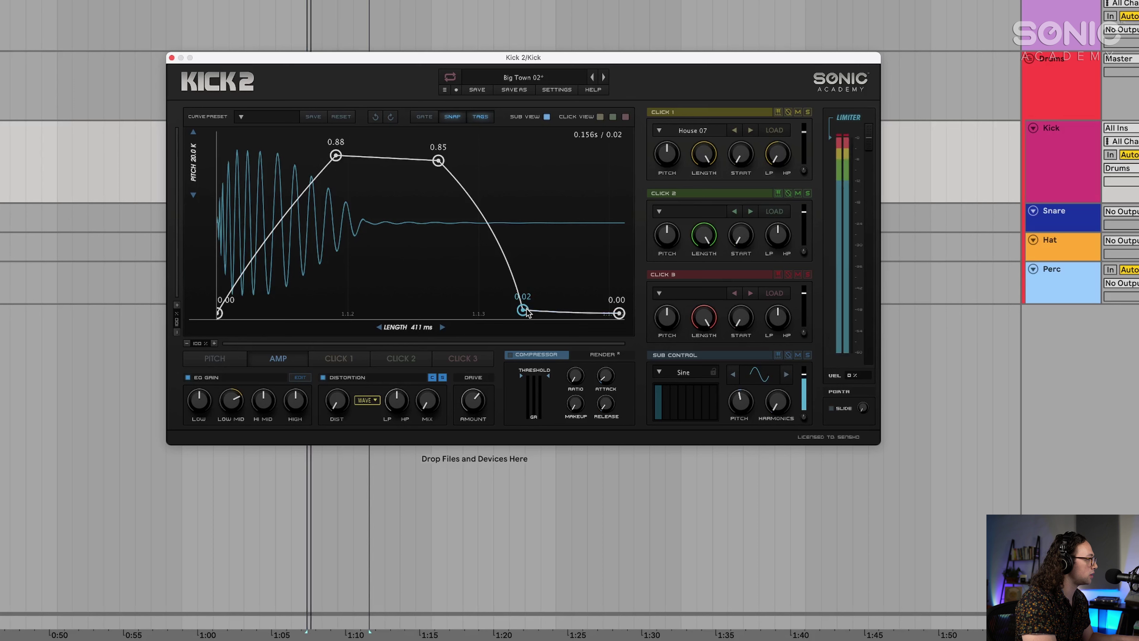
mouse_move(527, 311)
left_mouse_down()
mouse_move(531, 195)
mouse_move(532, 306)
left_mouse_up()
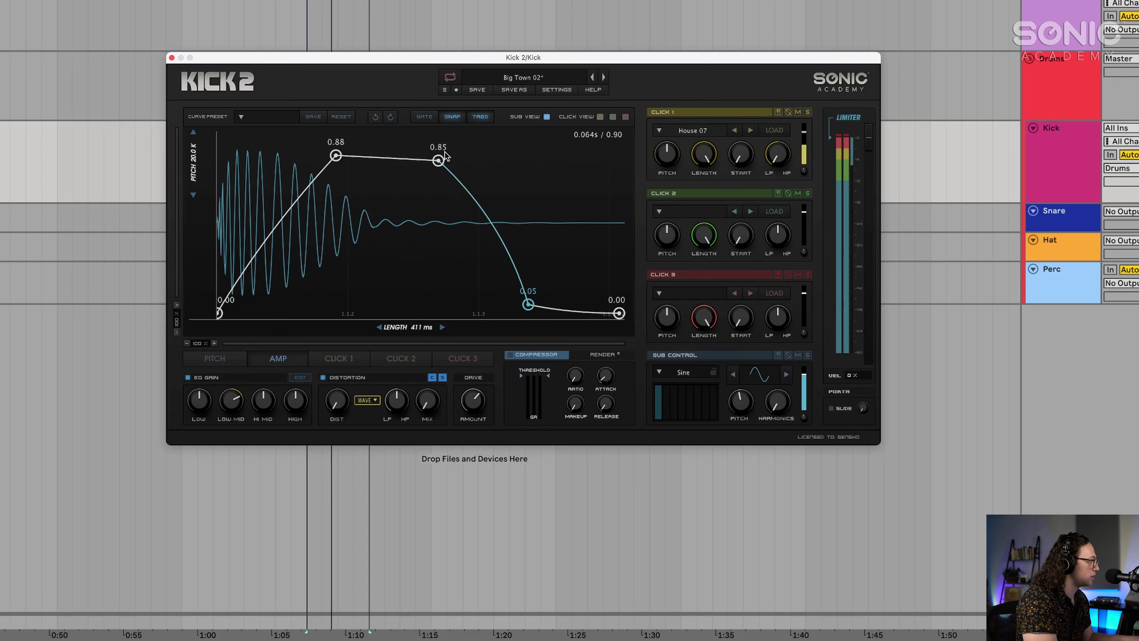
Shorten the kick's amp envelope by moving the second peak earlier to about 0.91 and the decay point earlier at about 0.07.
left_click_drag(441, 161, 402, 148)
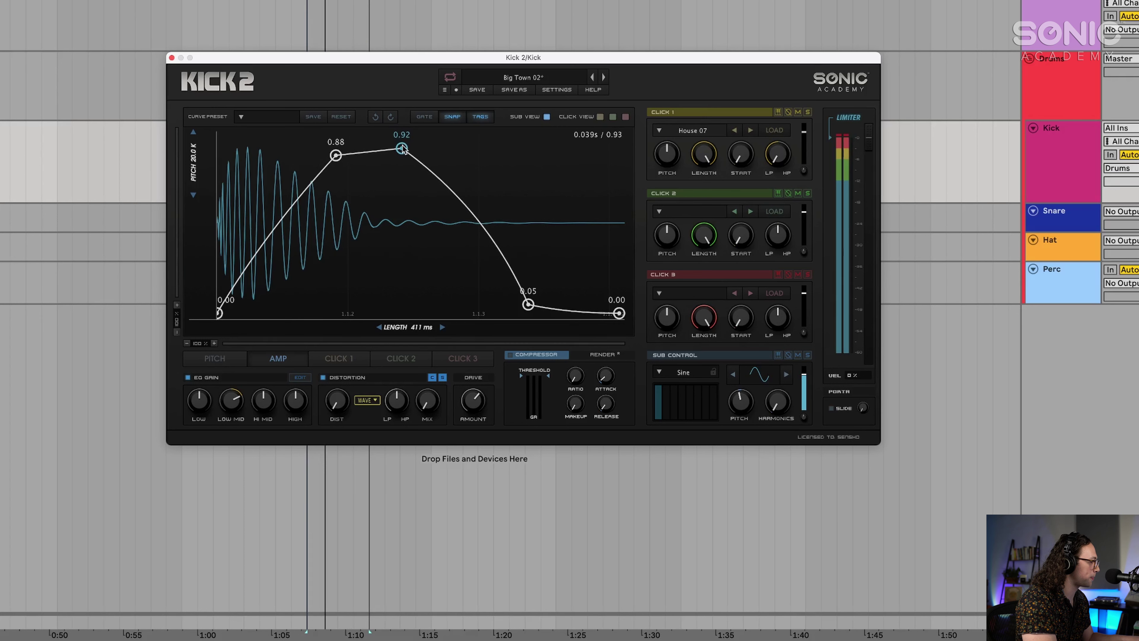
left_click_drag(404, 149, 403, 150)
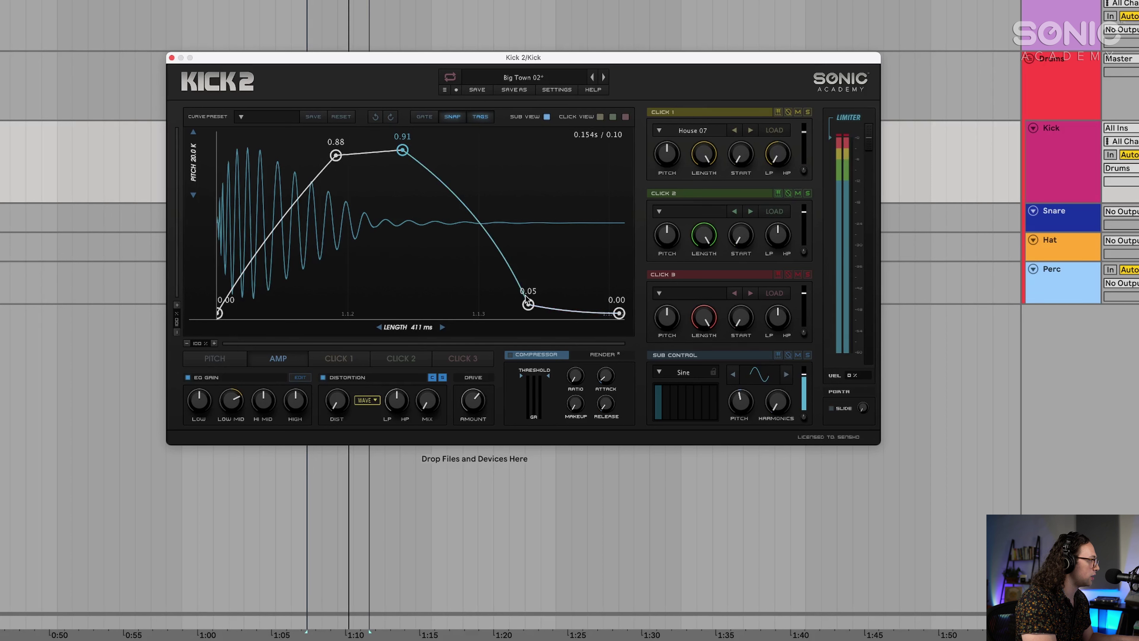
left_click_drag(528, 303, 463, 302)
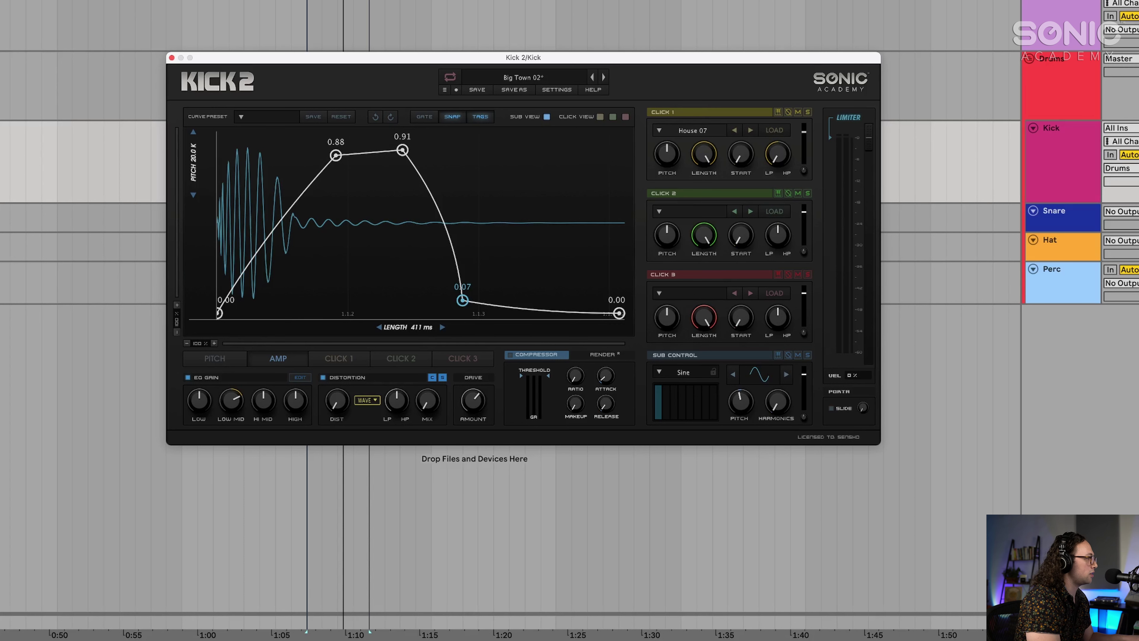
Sweep the distortion drive amount down and back up while the loop plays, and close the Kick 2 window.
left_click_drag(475, 411, 476, 560)
left_click_drag(479, 406, 484, 307)
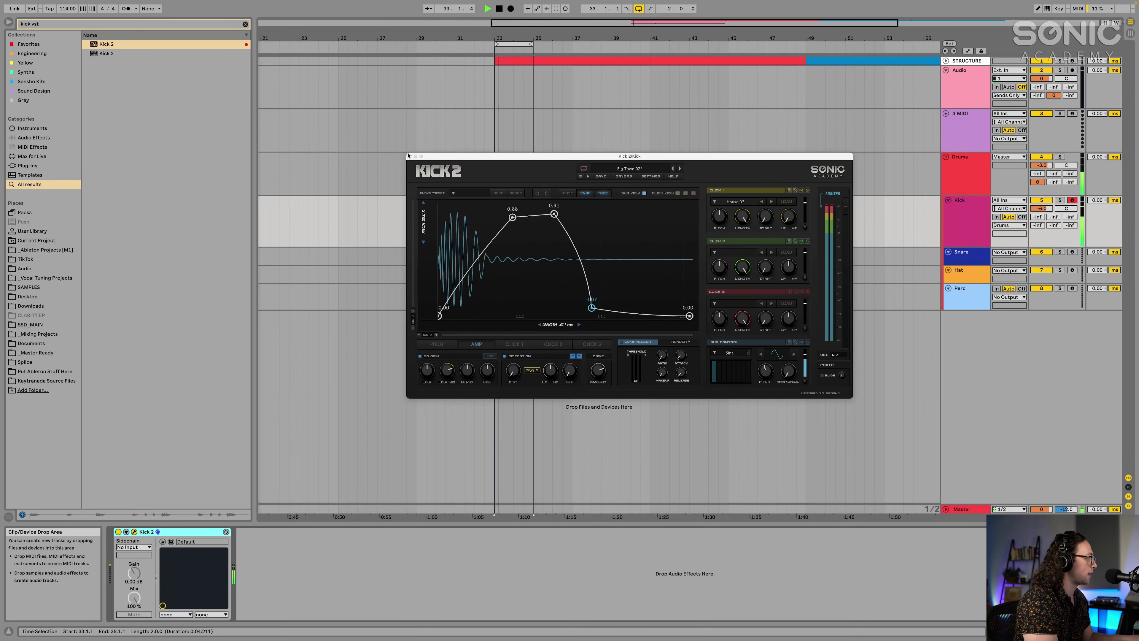
left_click(408, 155)
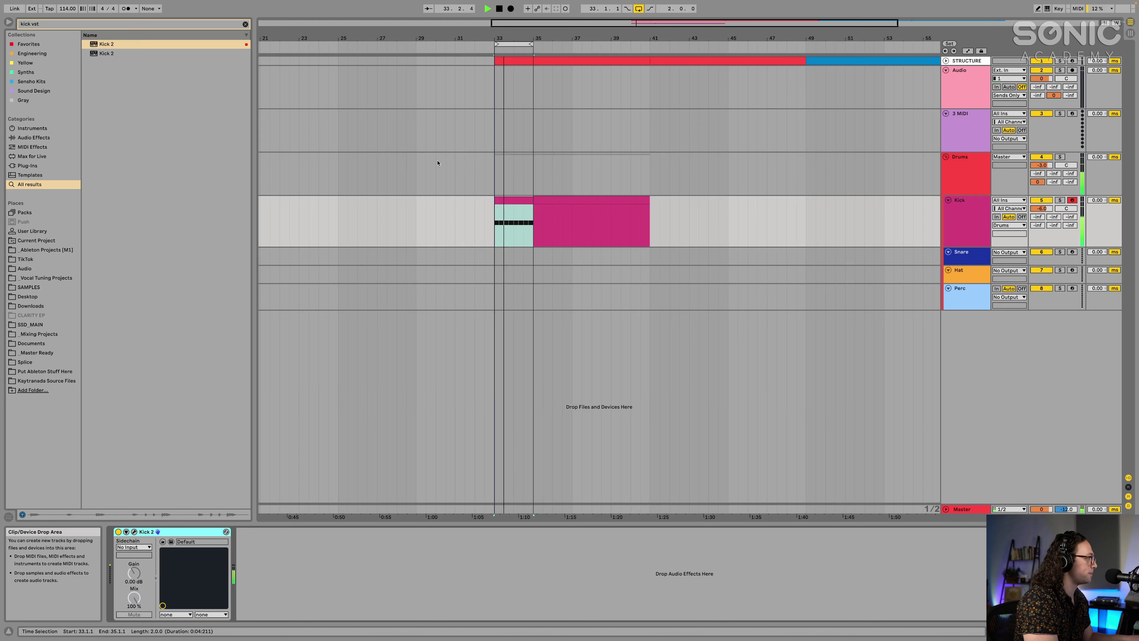
Stop playback and clear the browser search.
left_click(491, 169)
key("space")
left_click(245, 24)
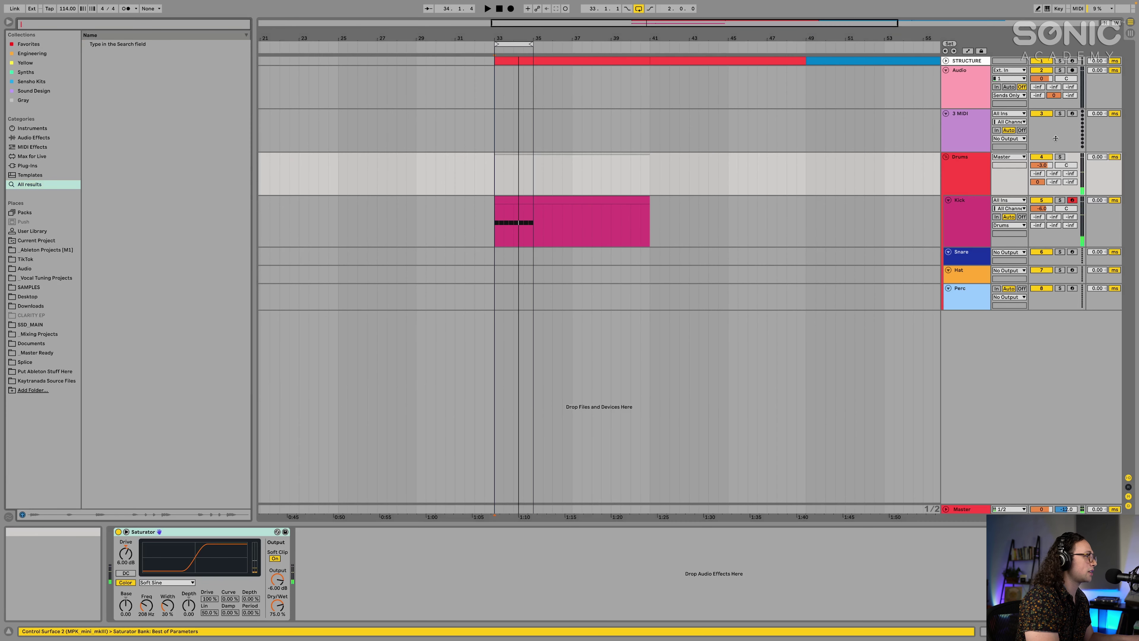
Delete the Snare track from the Drums group.
left_click(973, 254)
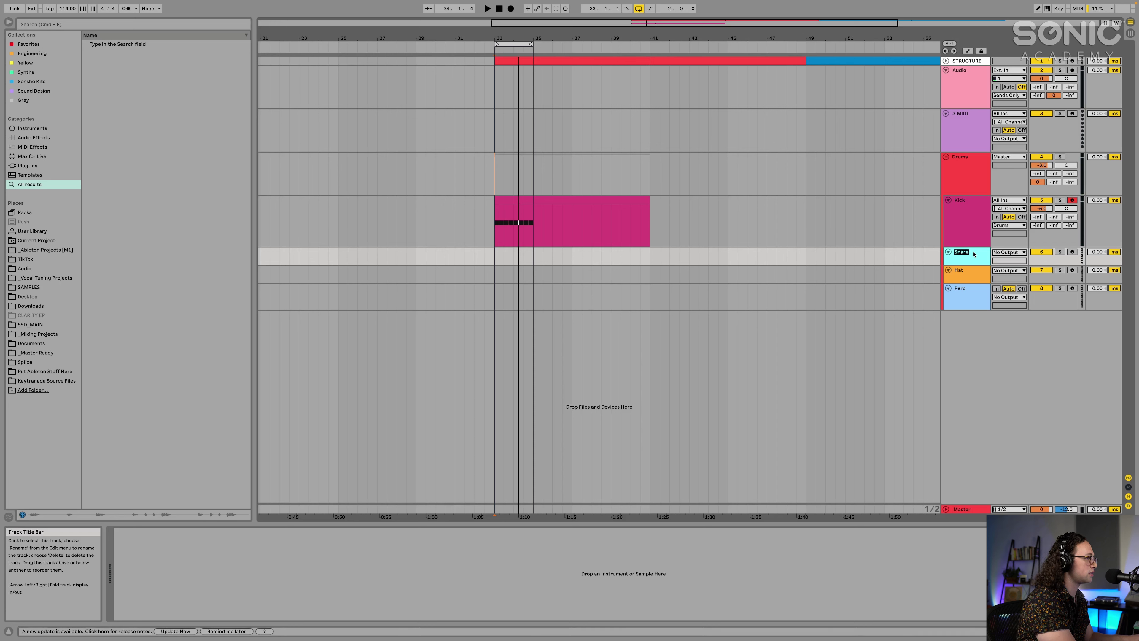
left_click(986, 213)
left_click(979, 258)
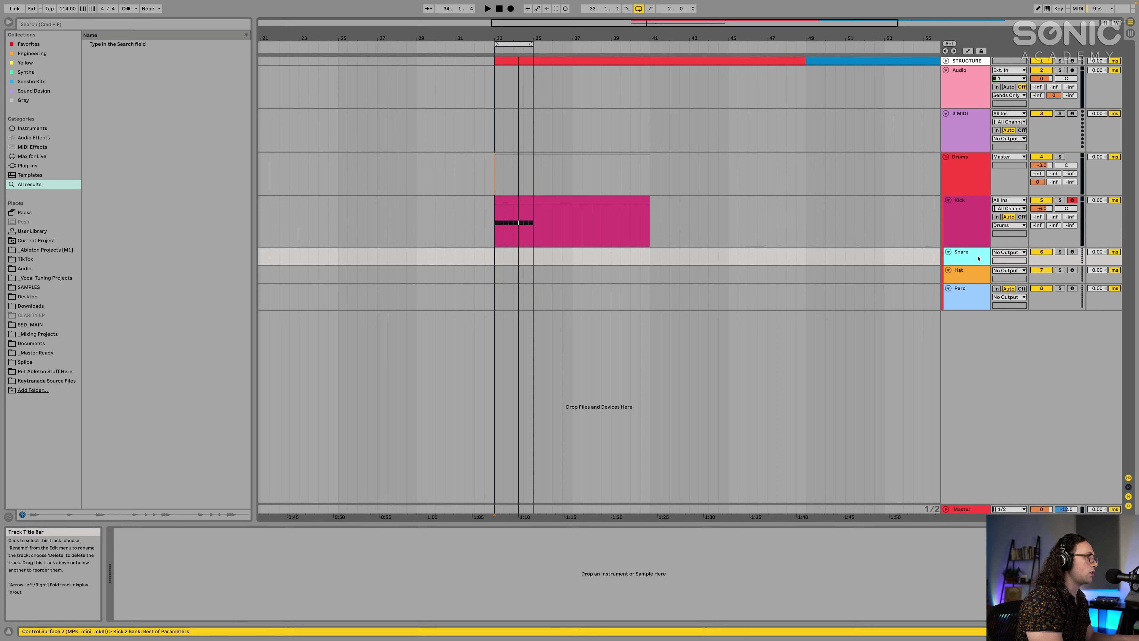
key("Delete")
Insert an audio track below Kick in the Drums group, name it Claps, and color it dark blue.
left_click(962, 213)
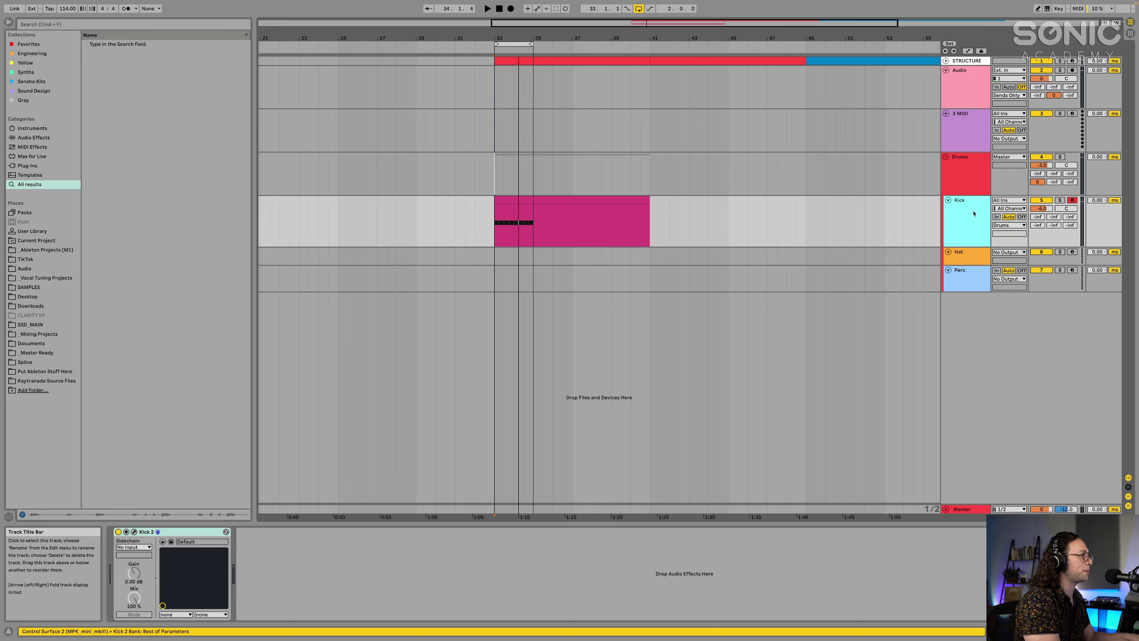
key("super+t")
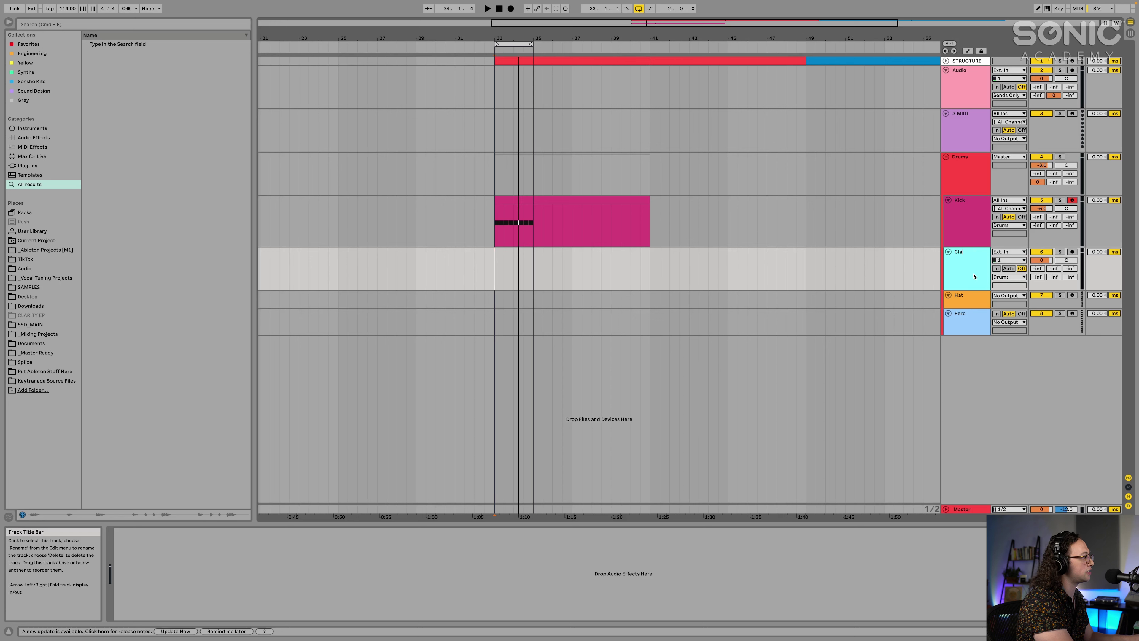
right_click(977, 289)
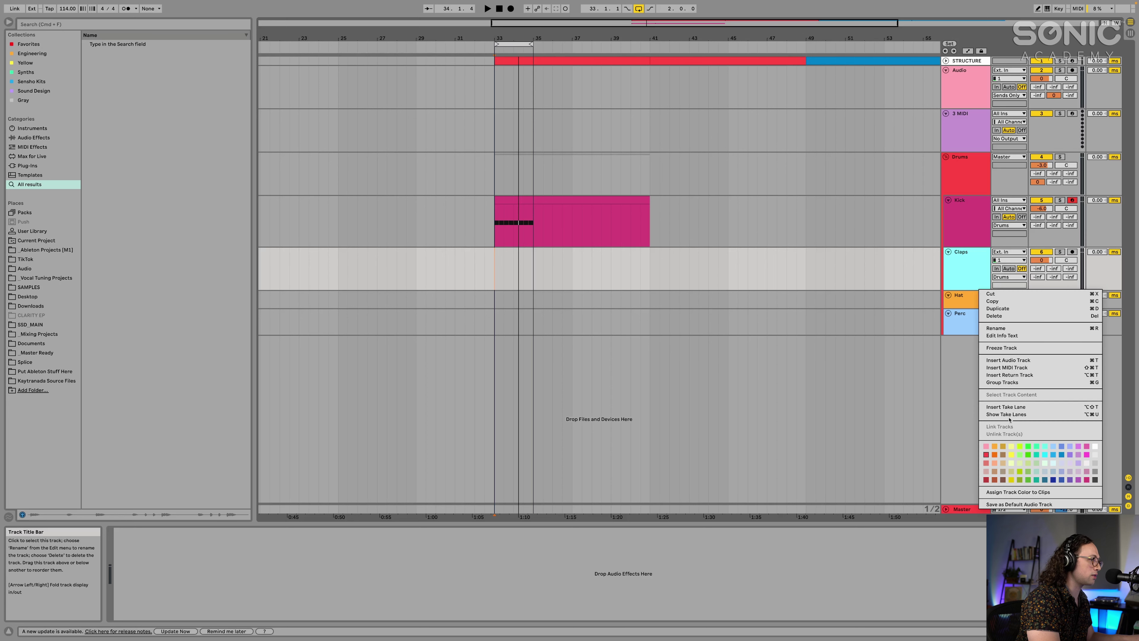
left_click(1052, 479)
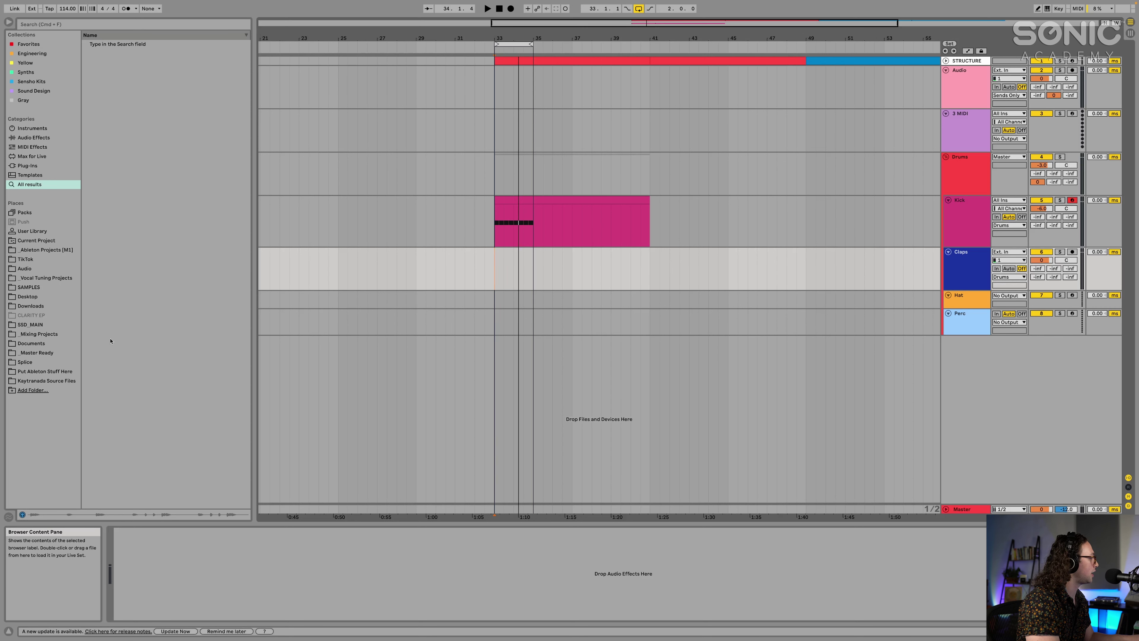
Place Live Claps.wav from the Kaytranada Source Files audio folder on the Claps track at bar 33.
left_click(59, 381)
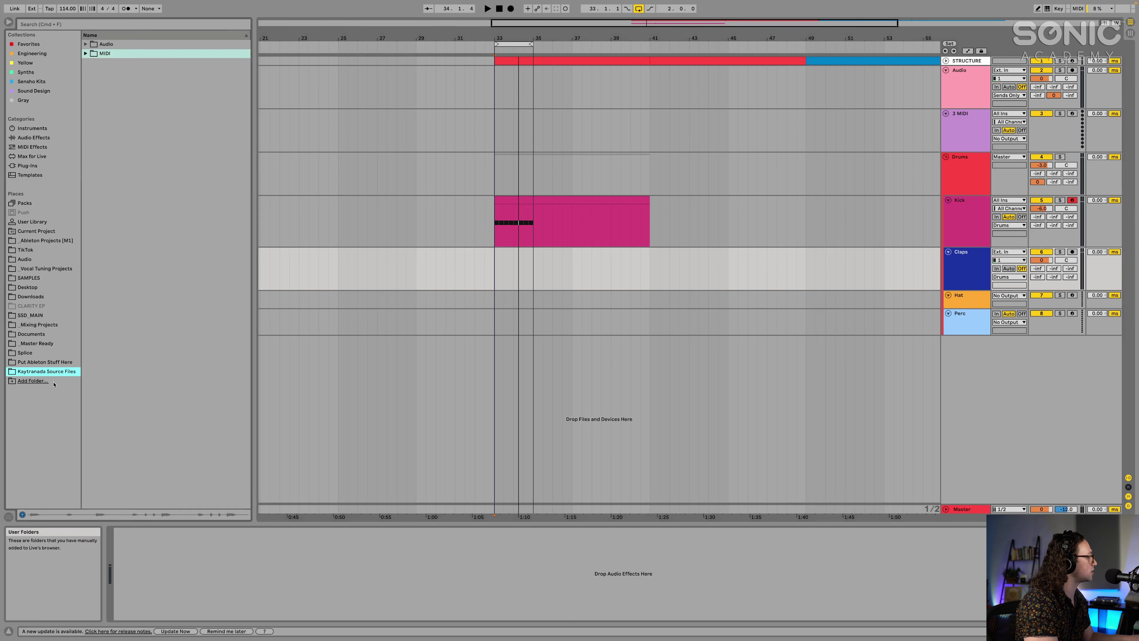
left_click(86, 54)
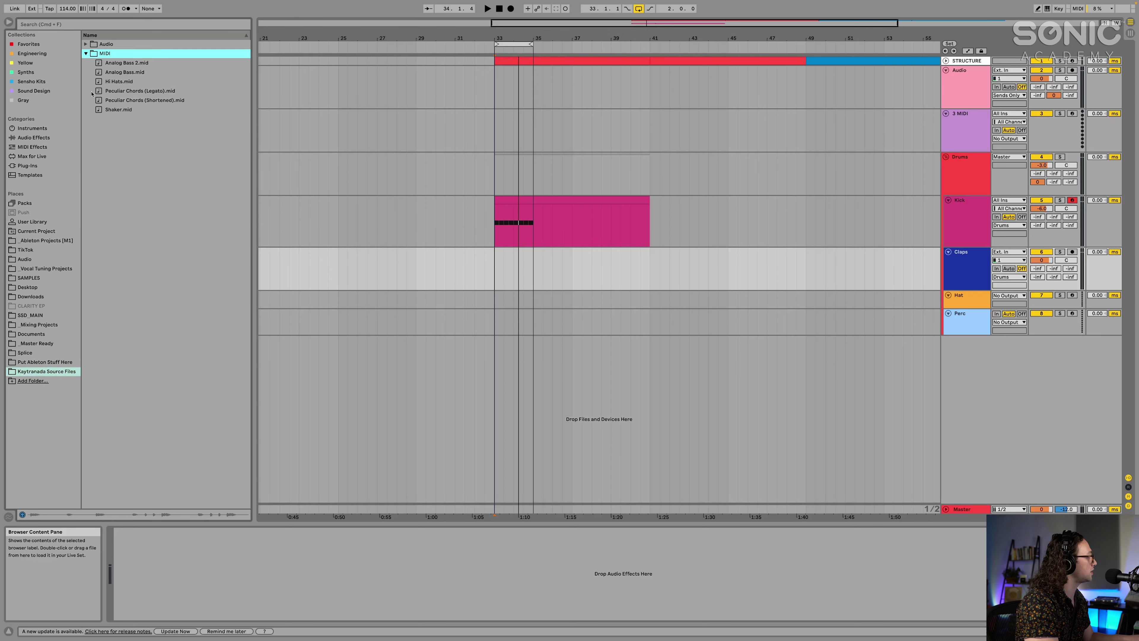
left_click(85, 44)
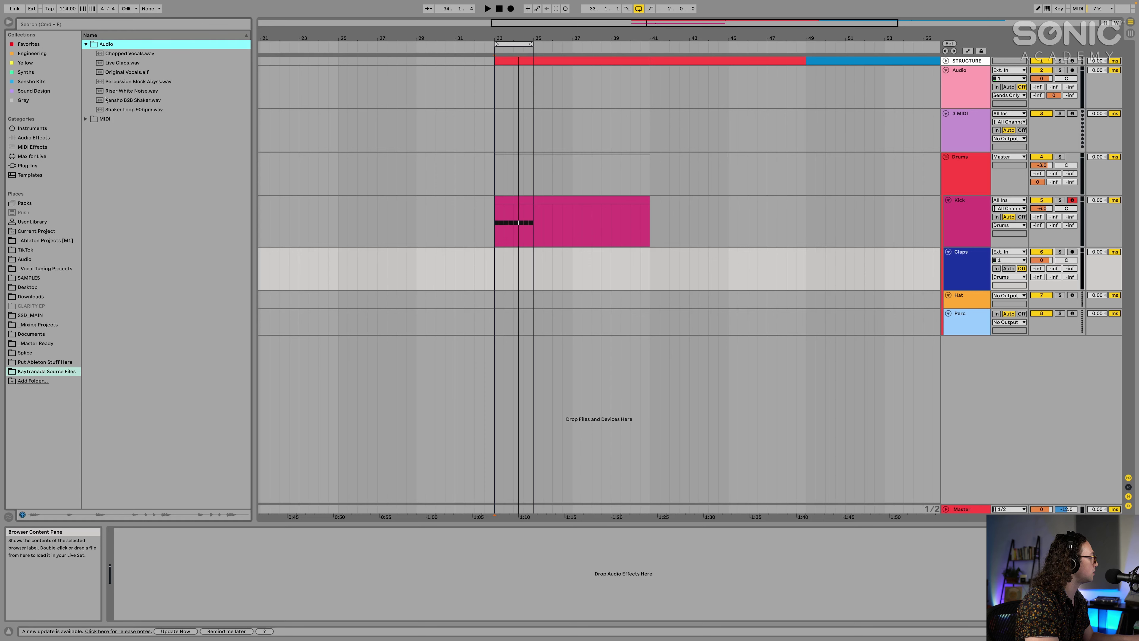
left_click_drag(100, 65, 515, 252)
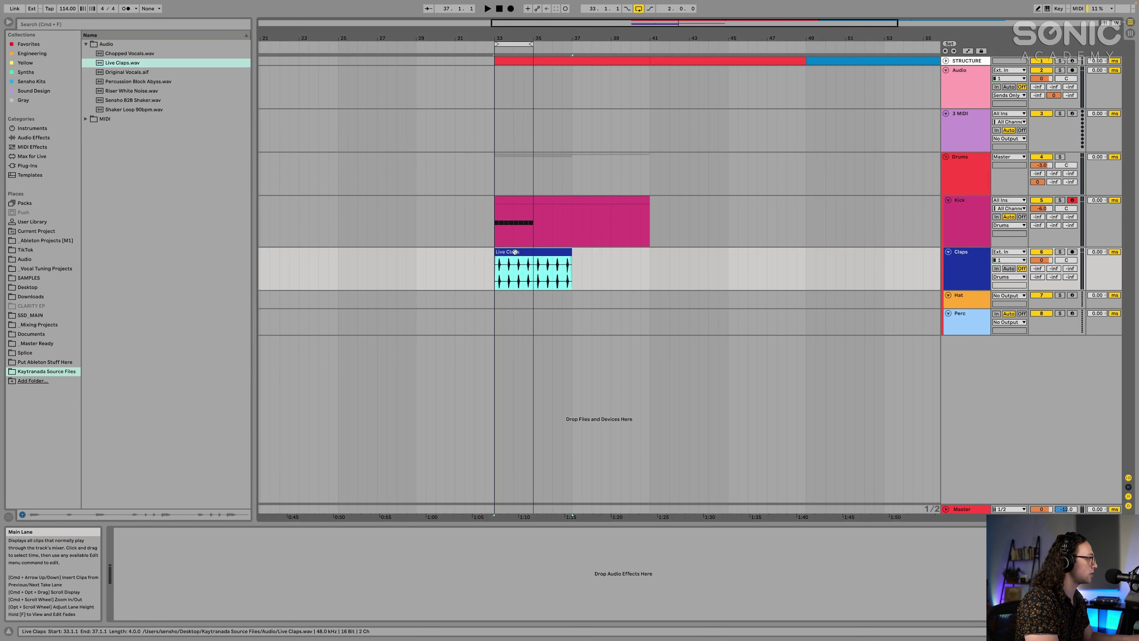
Loop the Live Claps clip from bar 33 to 37 and lower the Claps track volume to -7.8 dB during playback.
key("super+l")
key("space")
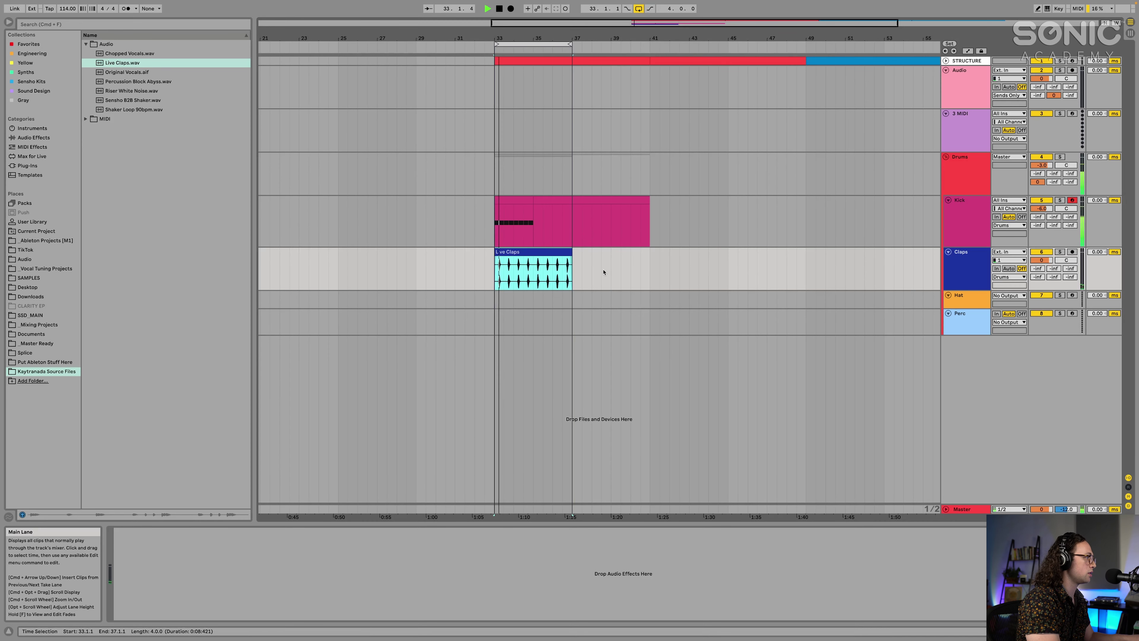
left_click_drag(1041, 260, 1042, 283)
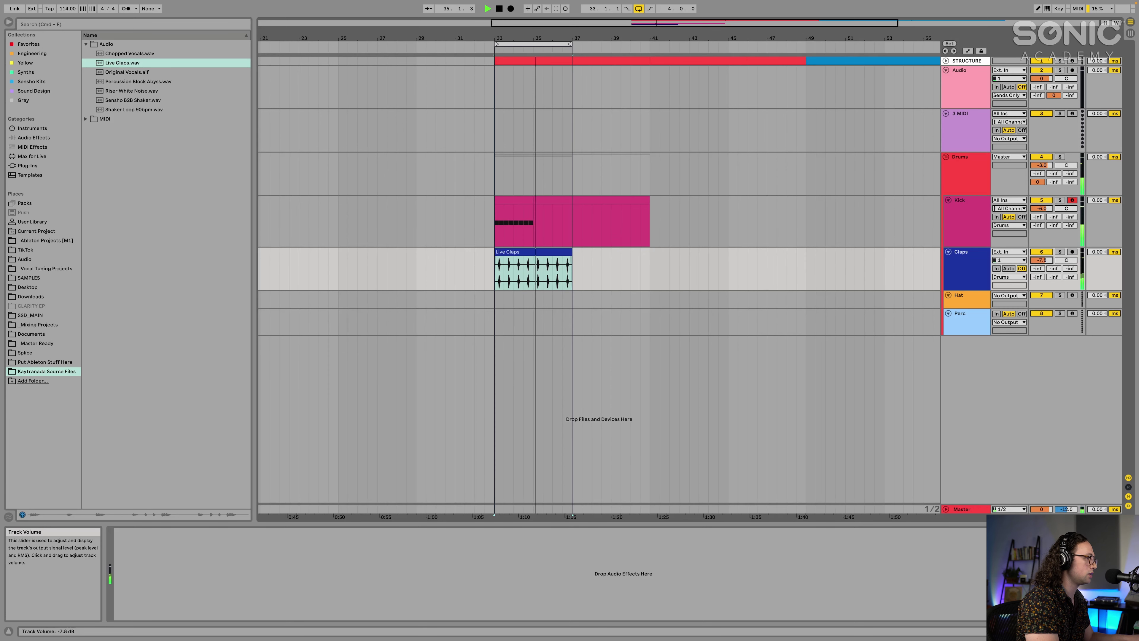
key("space")
Duplicate the two-bar Kick clip to fill bars 33 to 37, and lower the Claps volume to -11.3 dB while the loop plays.
left_click(510, 199)
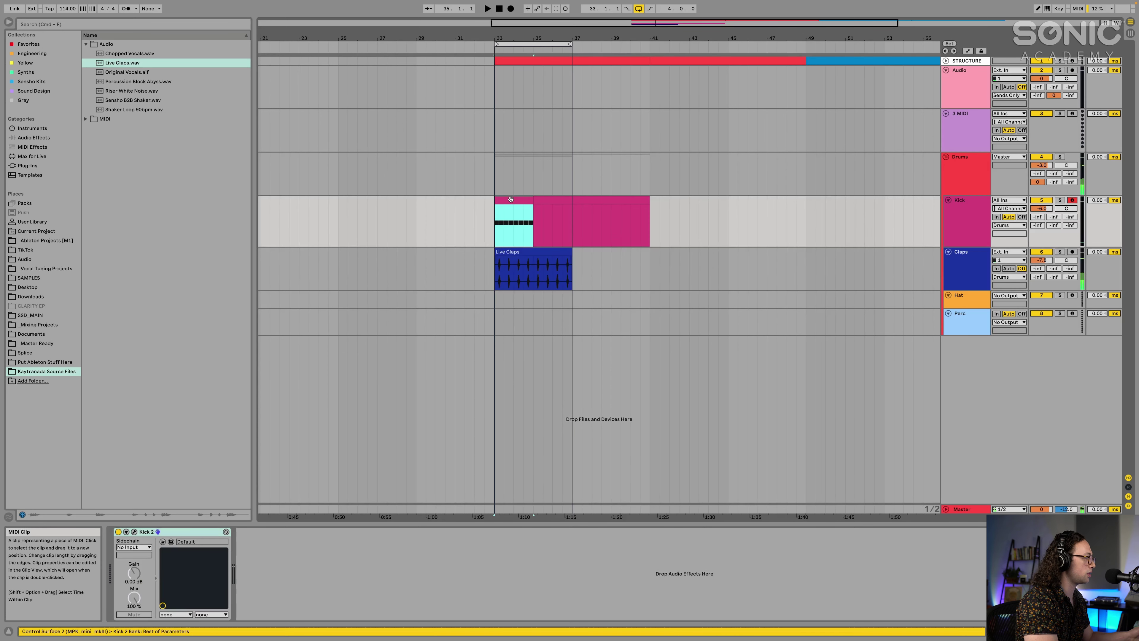
key("super+d")
left_click(510, 199, "shift")
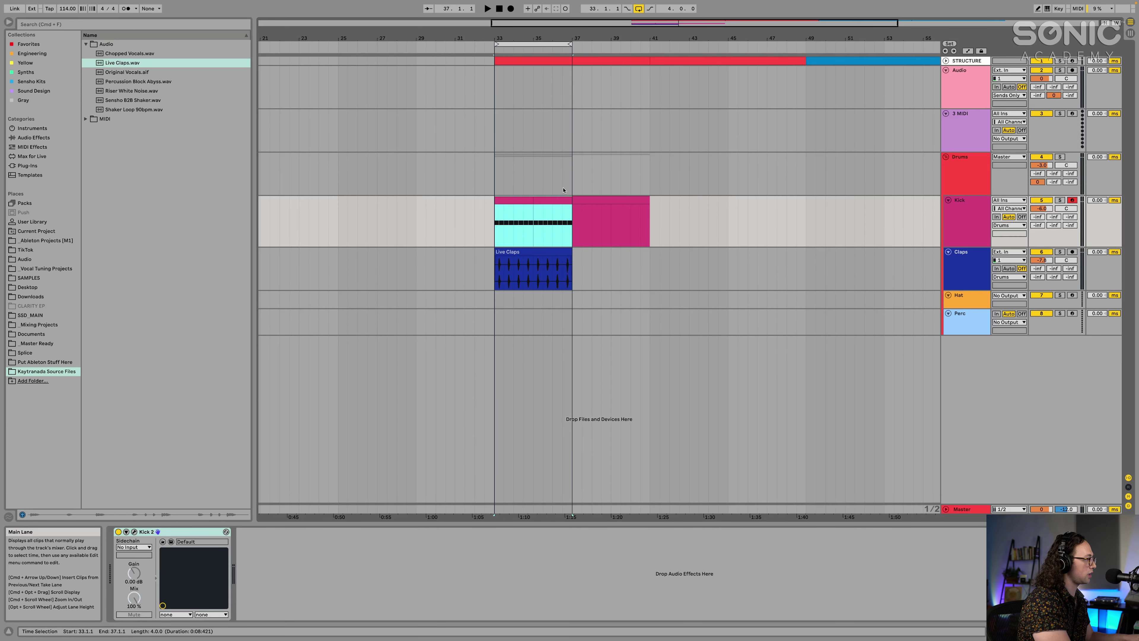
key("space")
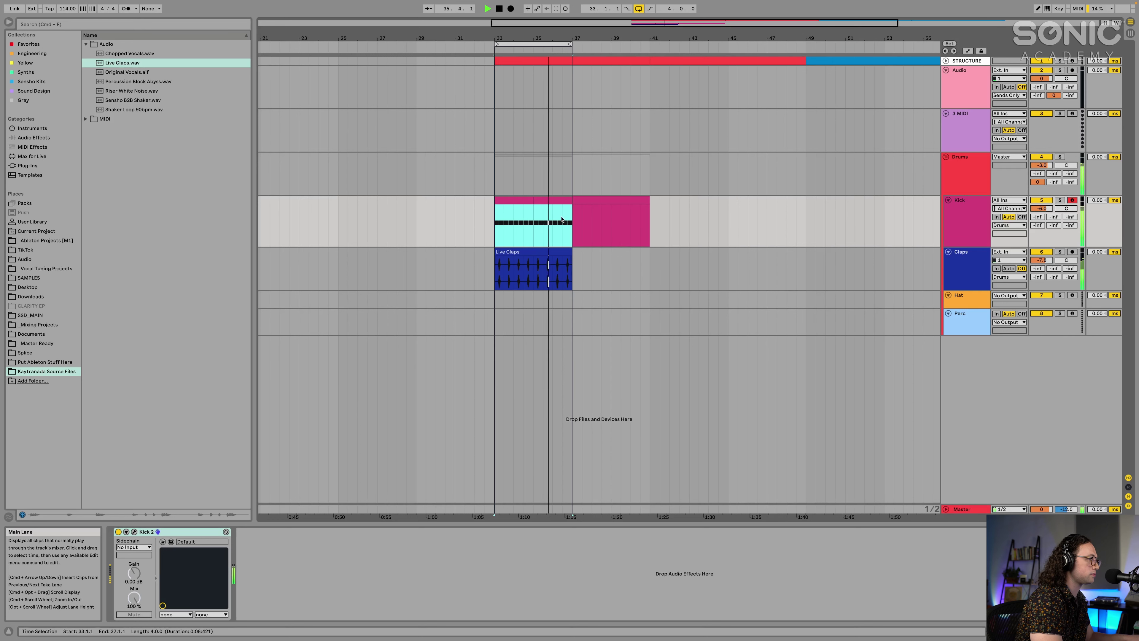
mouse_move(1041, 260)
left_mouse_down()
mouse_move(1041, 269)
mouse_move(1041, 252)
left_mouse_up()
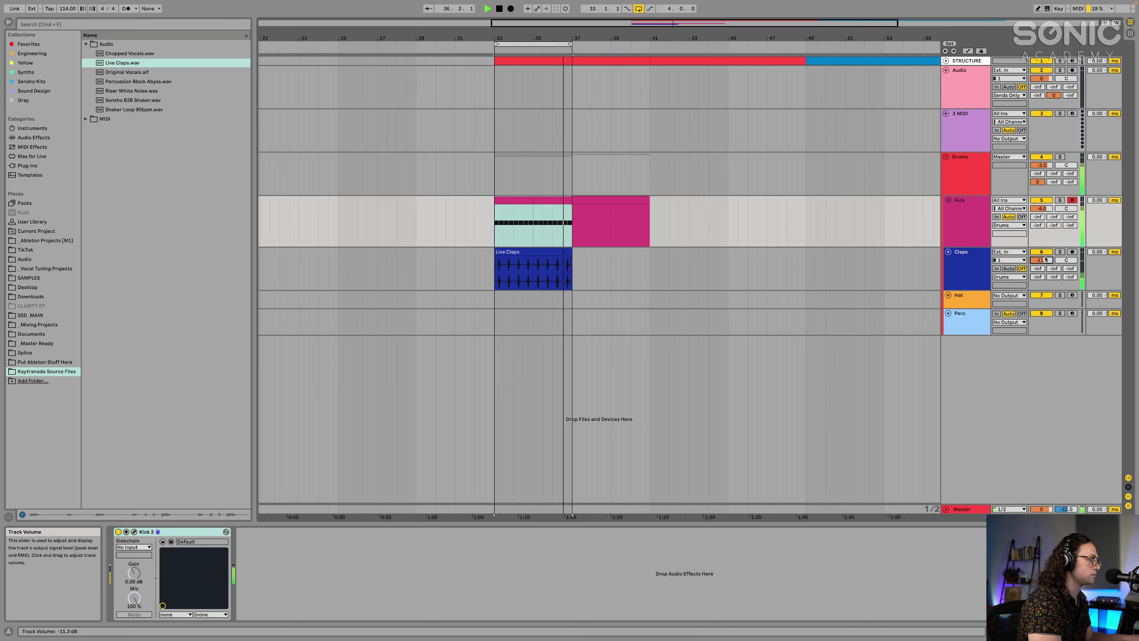
Show the return tracks, set the Claps send to C Room to about -20 dB while auditioning it soloed, and unsolo the track.
left_click(1060, 252)
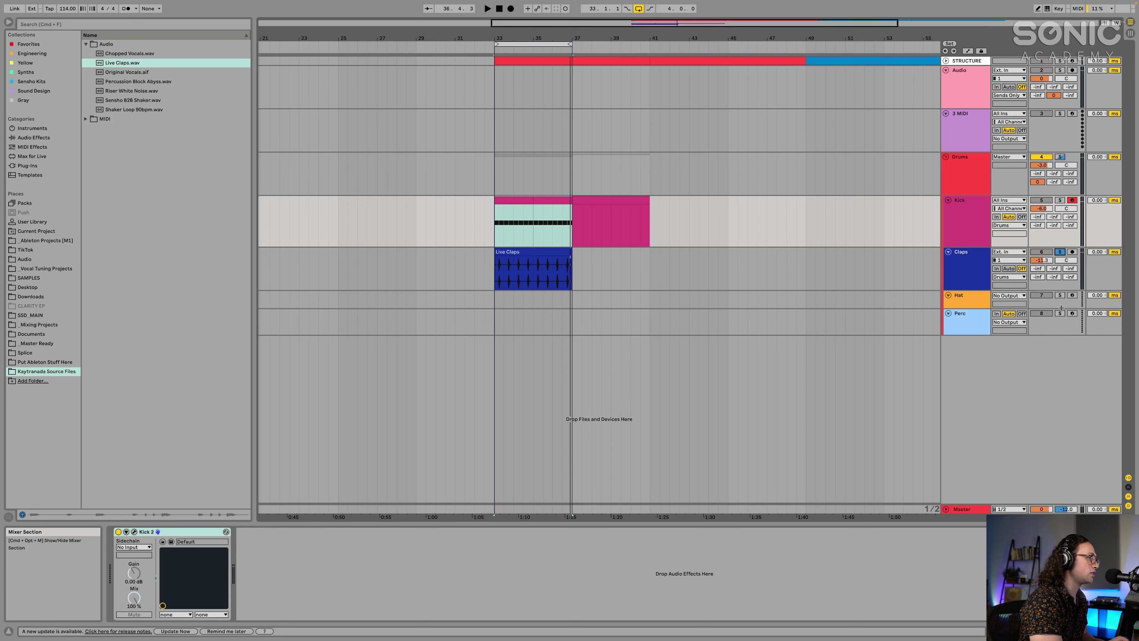
left_click(1127, 496)
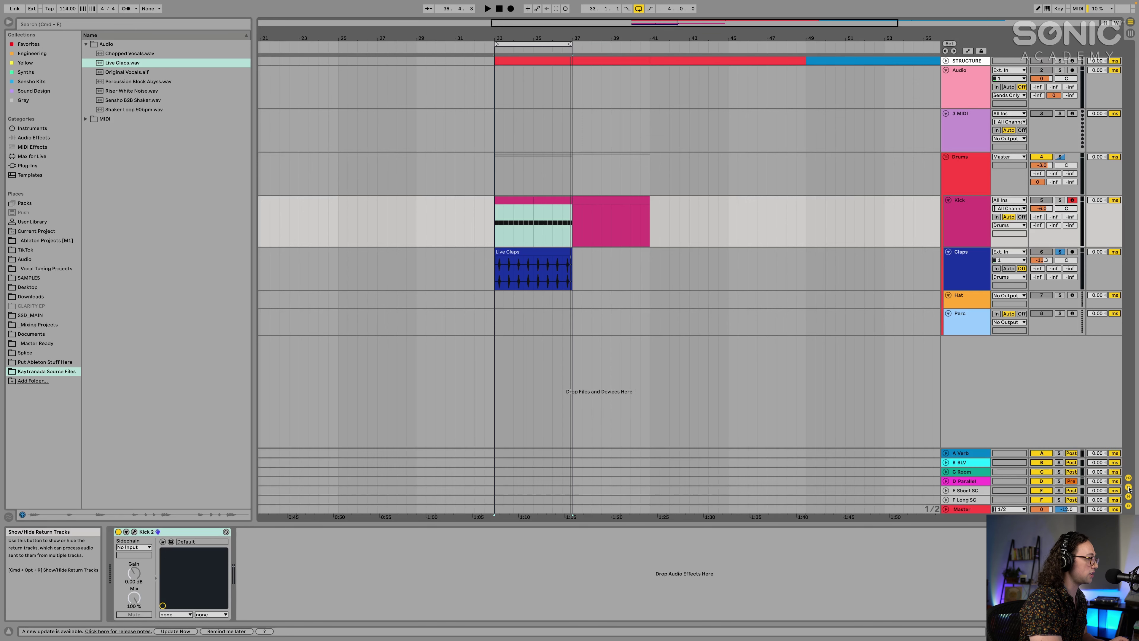
left_click(964, 474)
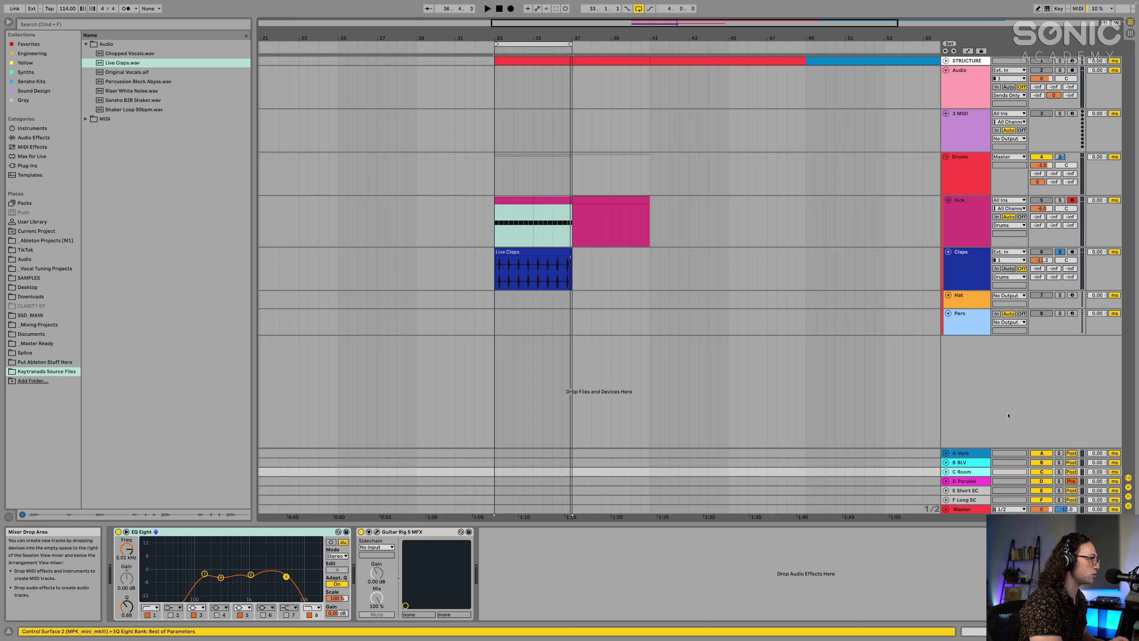
left_click_drag(1070, 269, 1070, 242)
key("space")
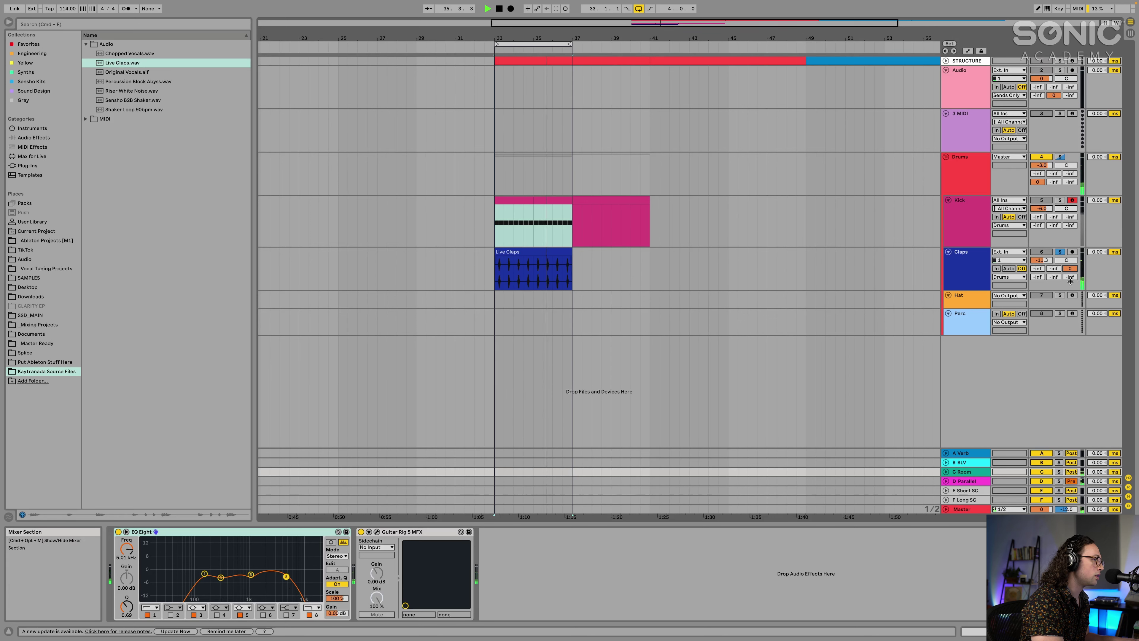
mouse_move(1069, 268)
left_mouse_down()
mouse_move(1070, 296)
mouse_move(1070, 262)
mouse_move(1070, 273)
left_mouse_up()
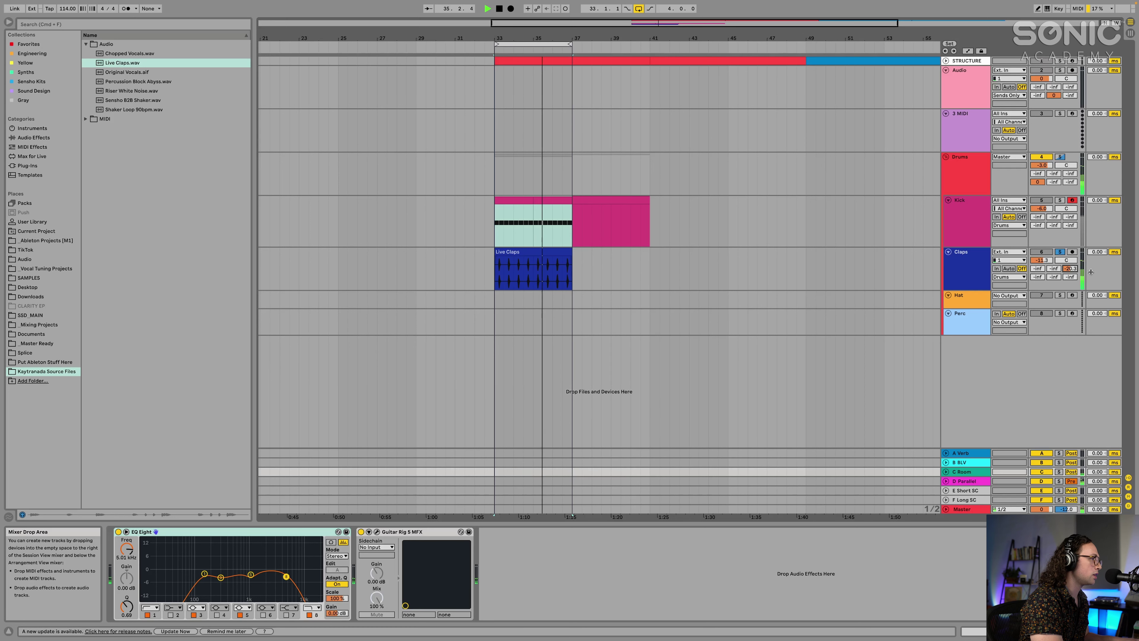
left_click(1060, 252)
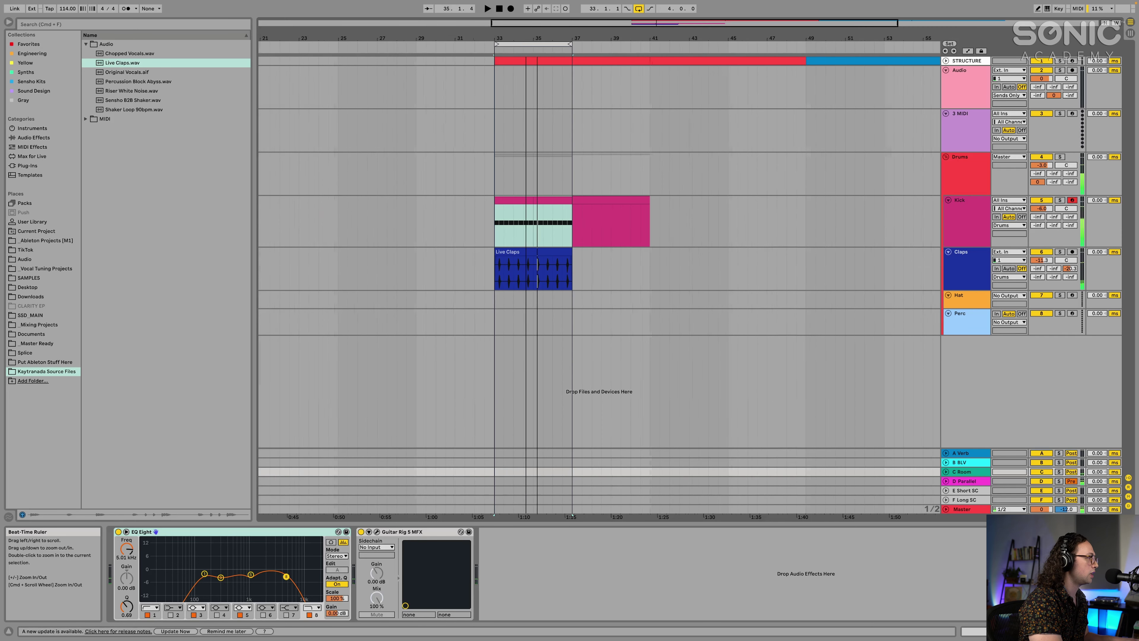
Enlarge the Claps track and zoom in on the Live Claps waveform around beat 33.4 to examine the clap timing against the grid.
key("z")
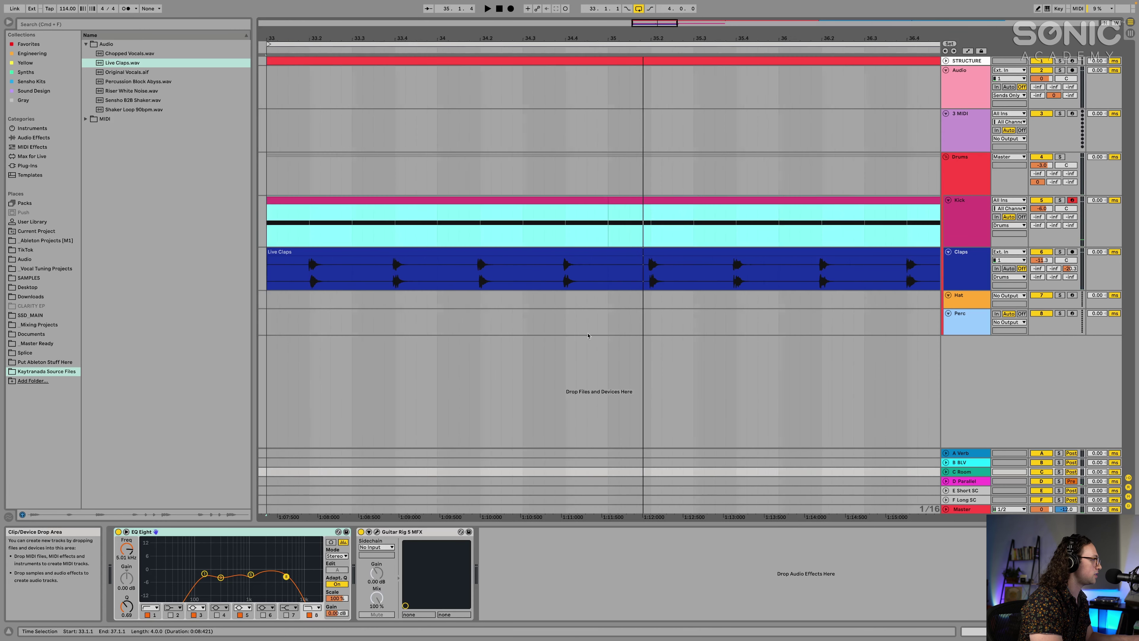
left_click(975, 289)
left_click_drag(975, 289, 981, 364)
left_click_drag(287, 307, 467, 300)
left_click_drag(407, 27, 432, 285)
scroll(433, 286, "right", 5)
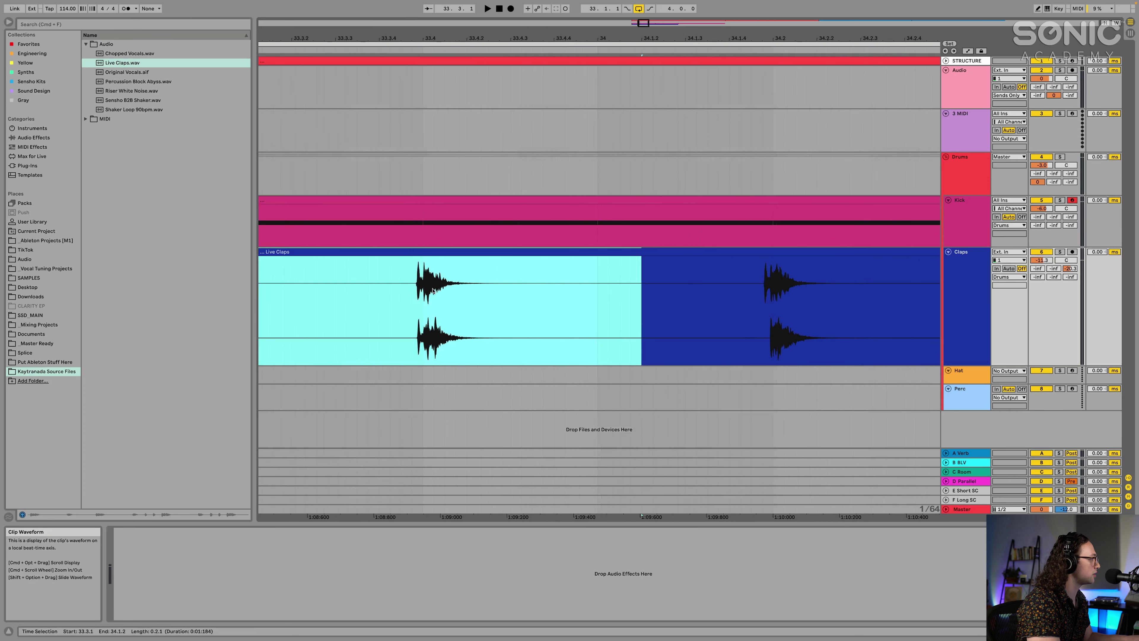
Examine more Live Claps hits around beats 34.1, 34.4 and 35.1 to compare their timing with the grid.
left_click_drag(514, 308, 873, 295)
scroll(728, 292, "right", 4)
scroll(871, 294, "right", 8)
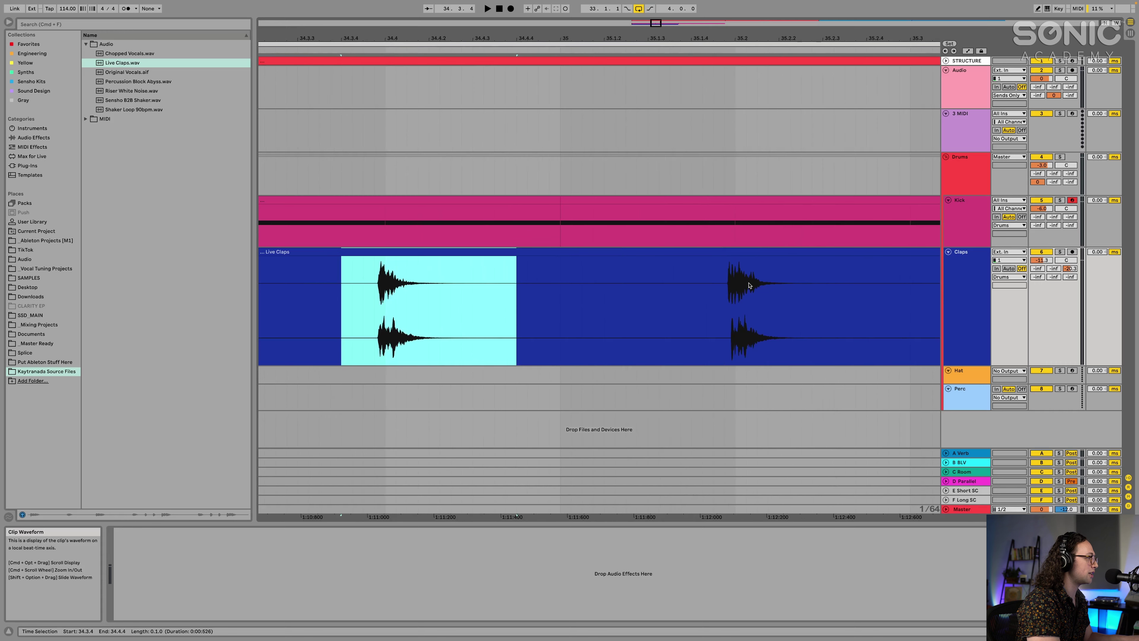
left_click_drag(721, 289, 855, 289)
left_click_drag(769, 39, 769, 23)
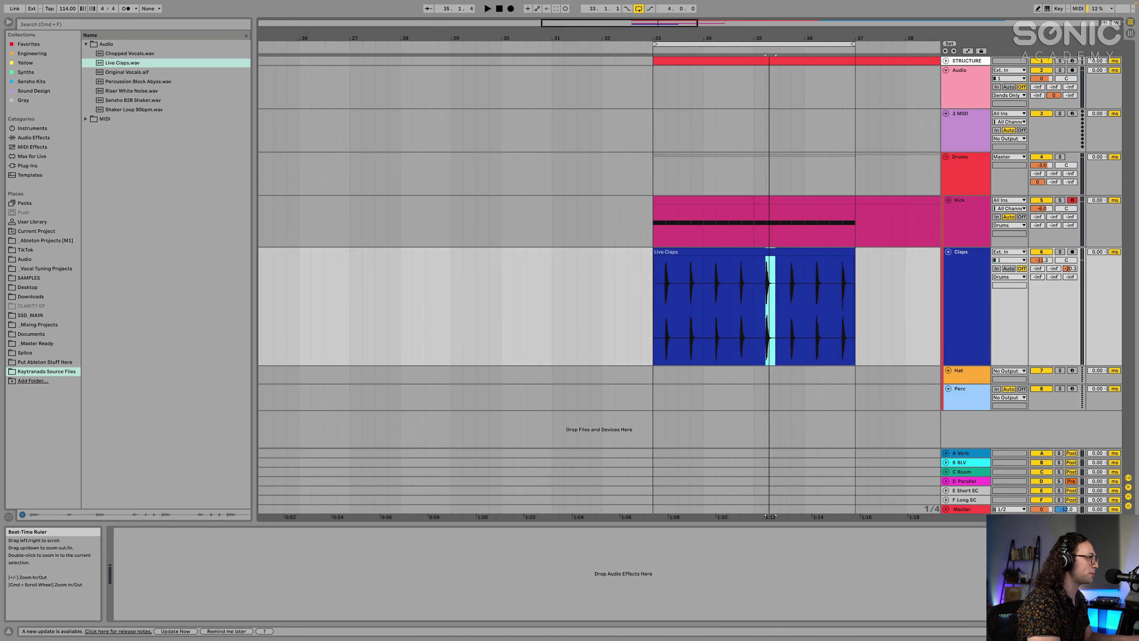
scroll(790, 220, "right", 2)
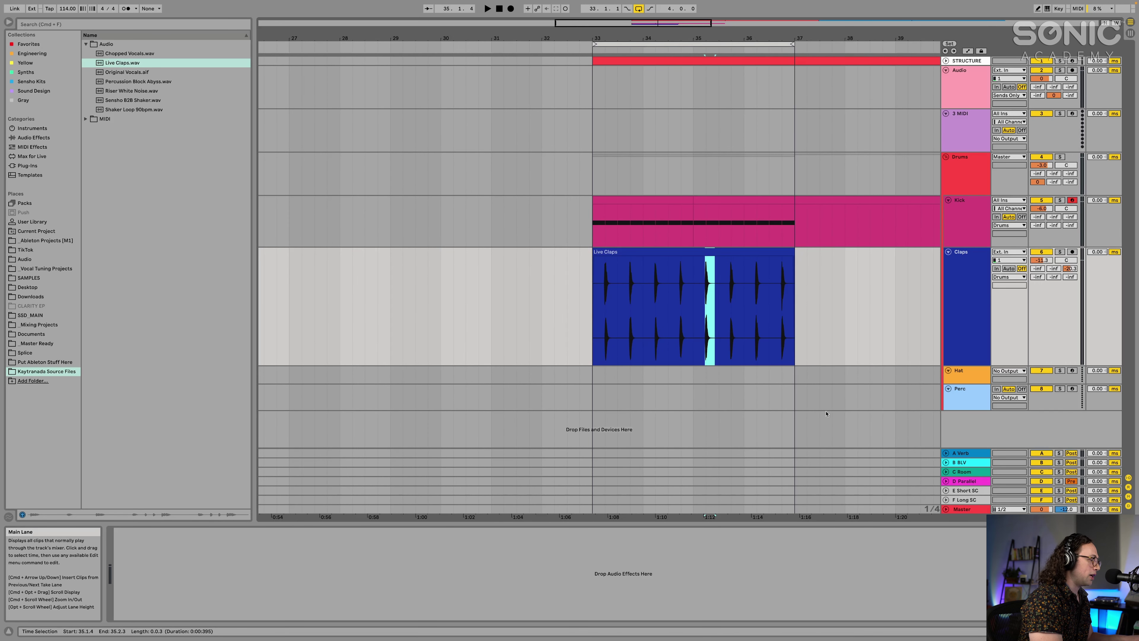
Set the Claps track delay to -12.00 ms while auditioning the loop with the kick.
left_click(699, 252)
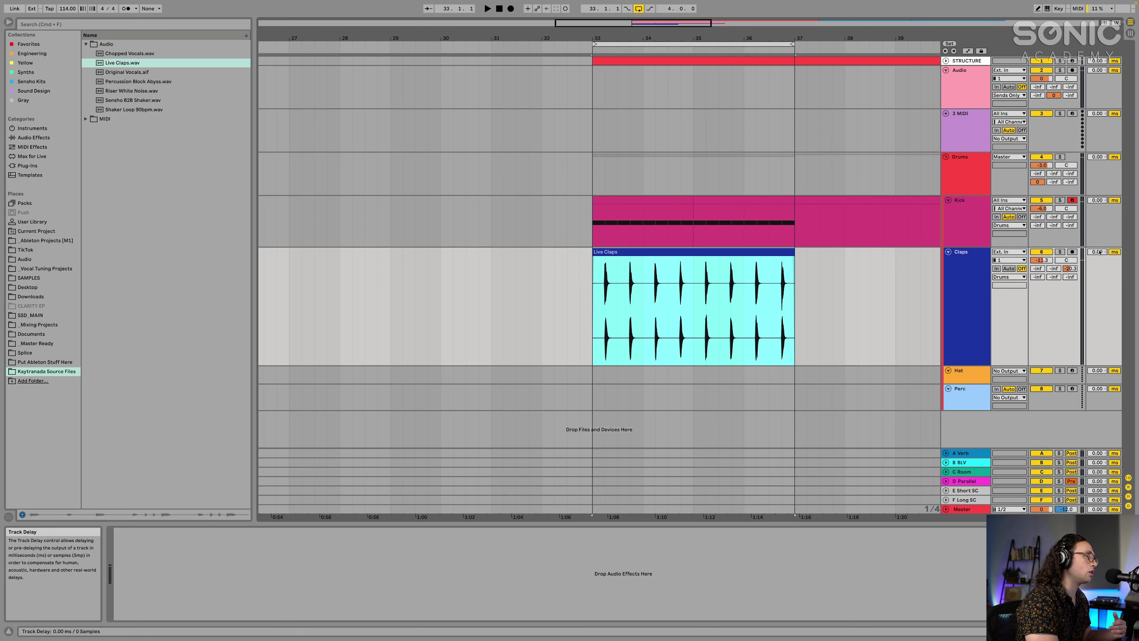
left_click_drag(1099, 252, 1099, 252)
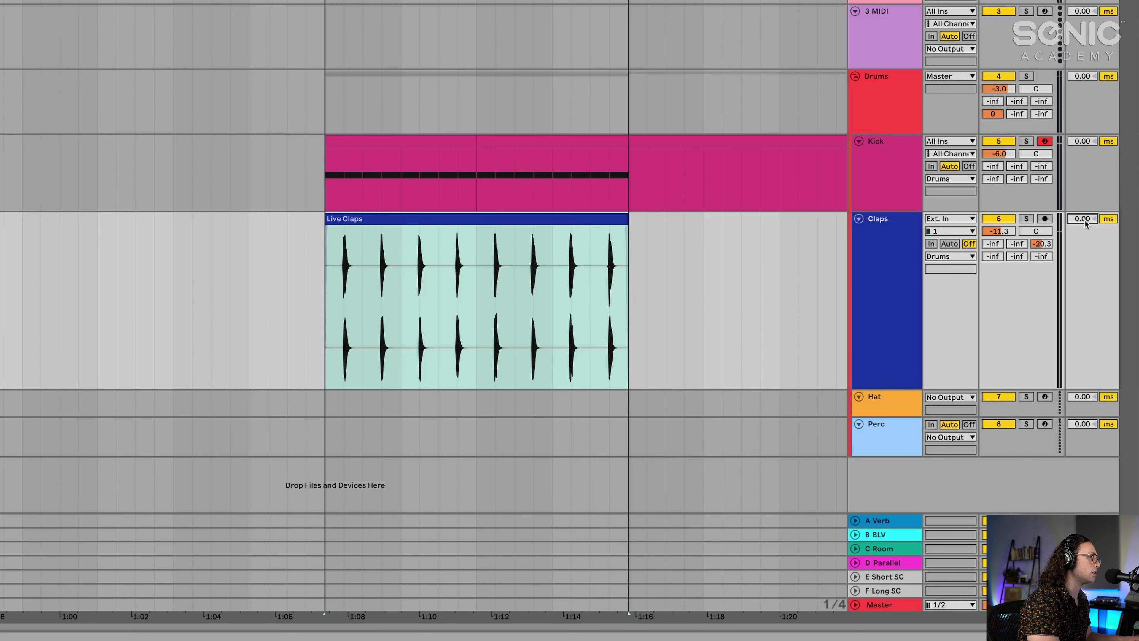
left_click_drag(1086, 61, 1086, 75)
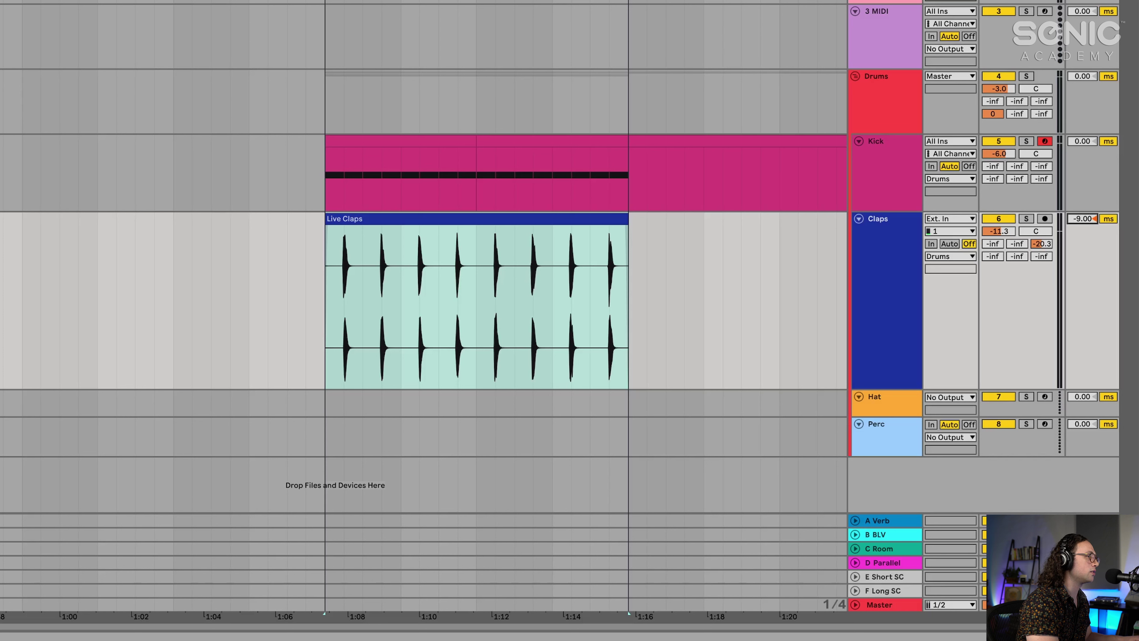
key("space")
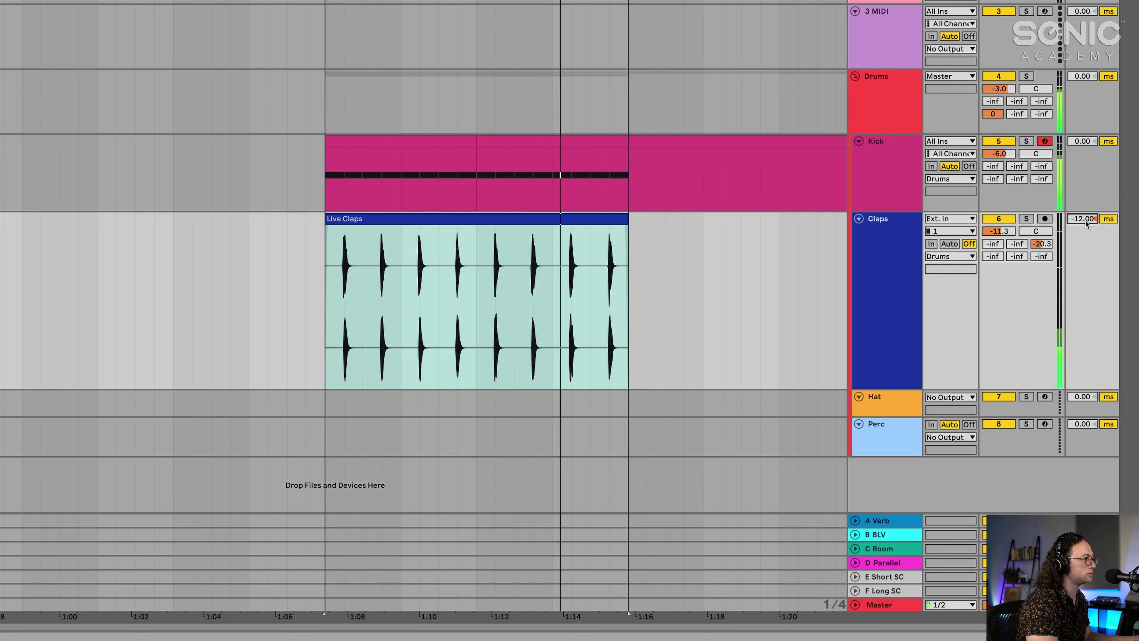
key("space")
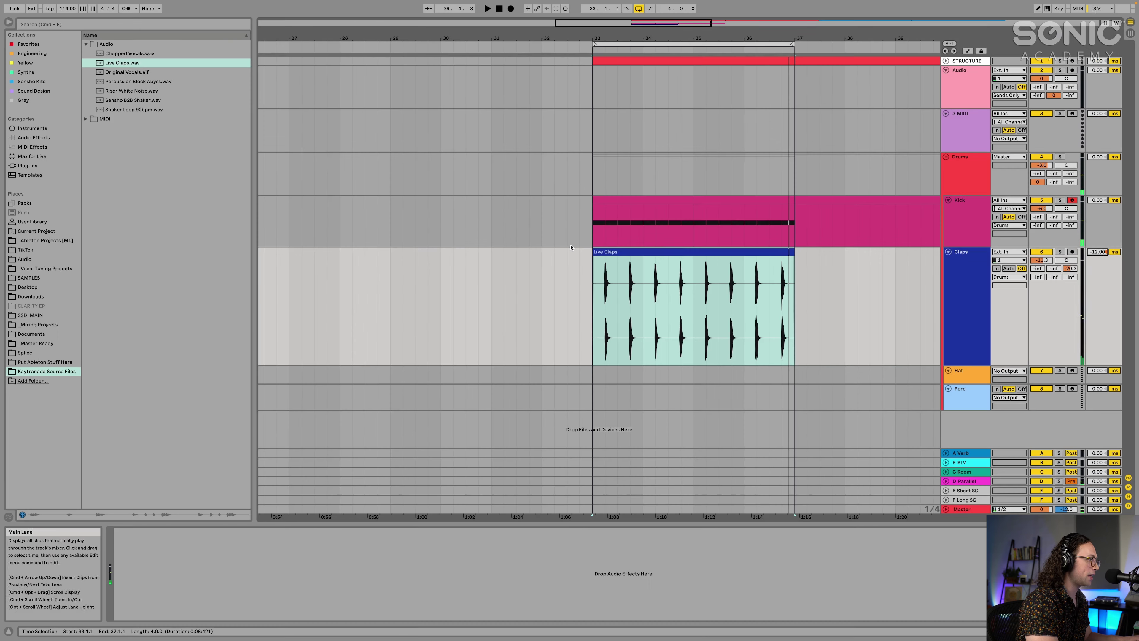
left_click(669, 250)
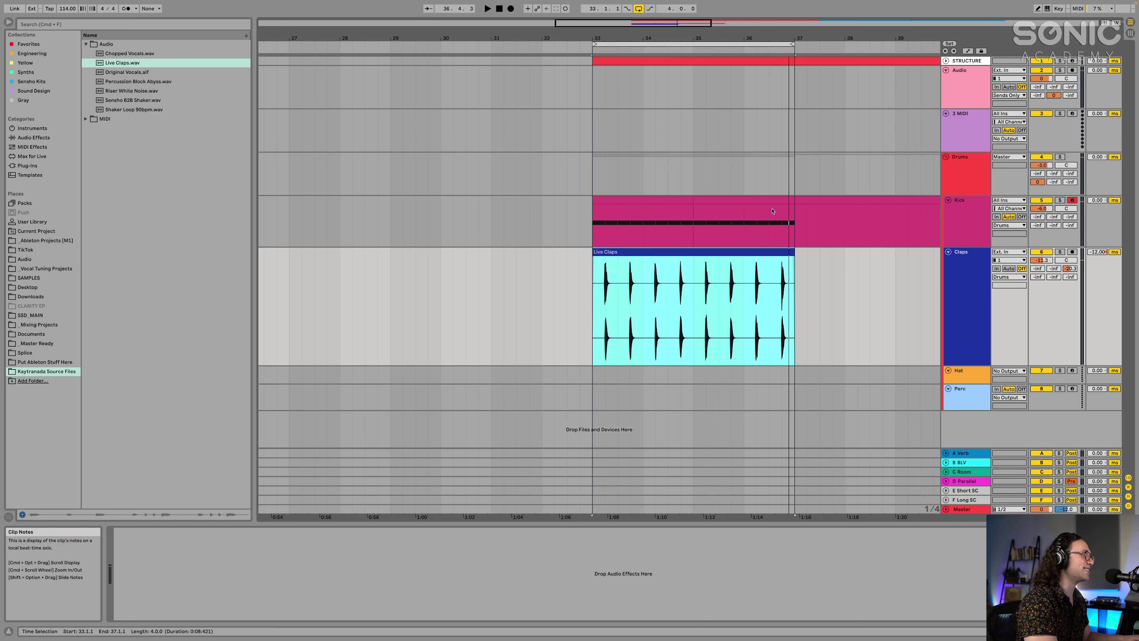
left_click(670, 201)
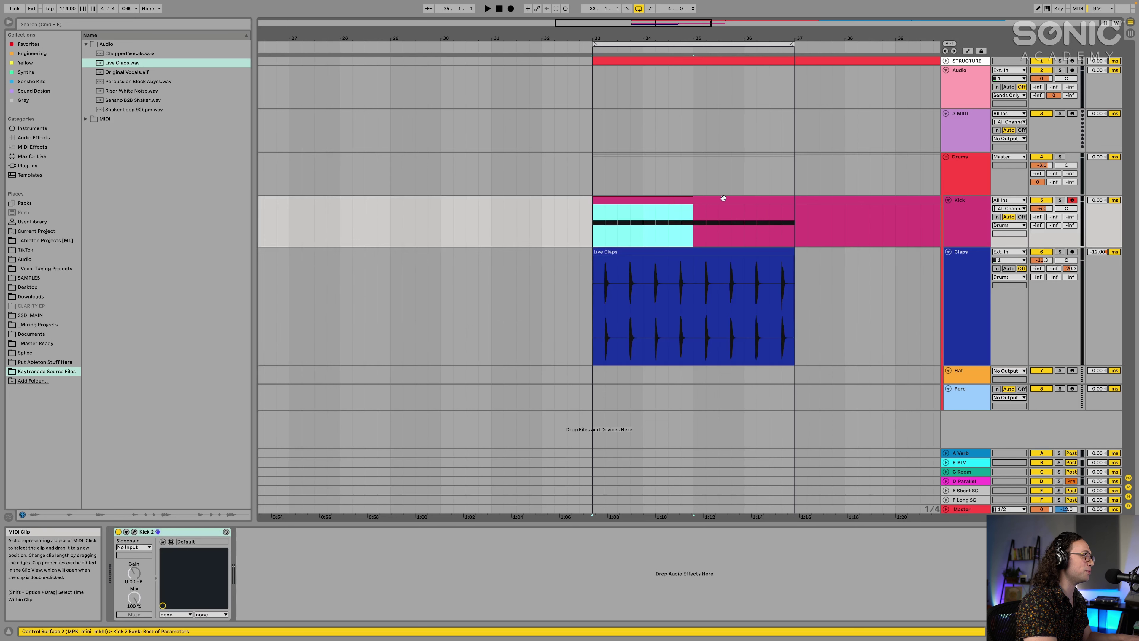
left_click(793, 280)
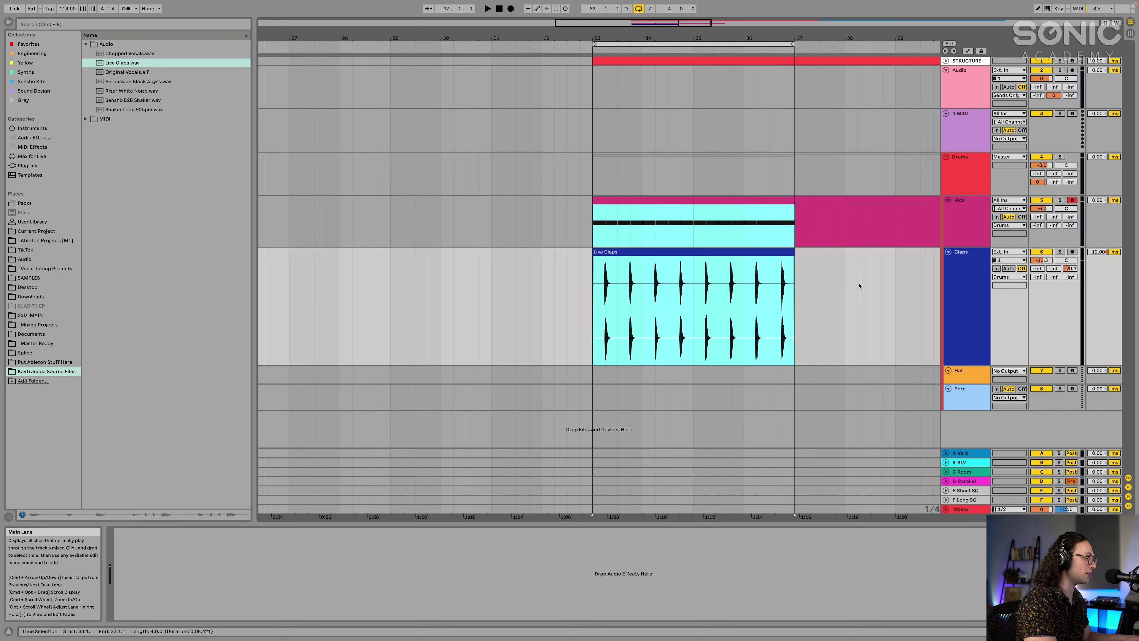
left_click(870, 286)
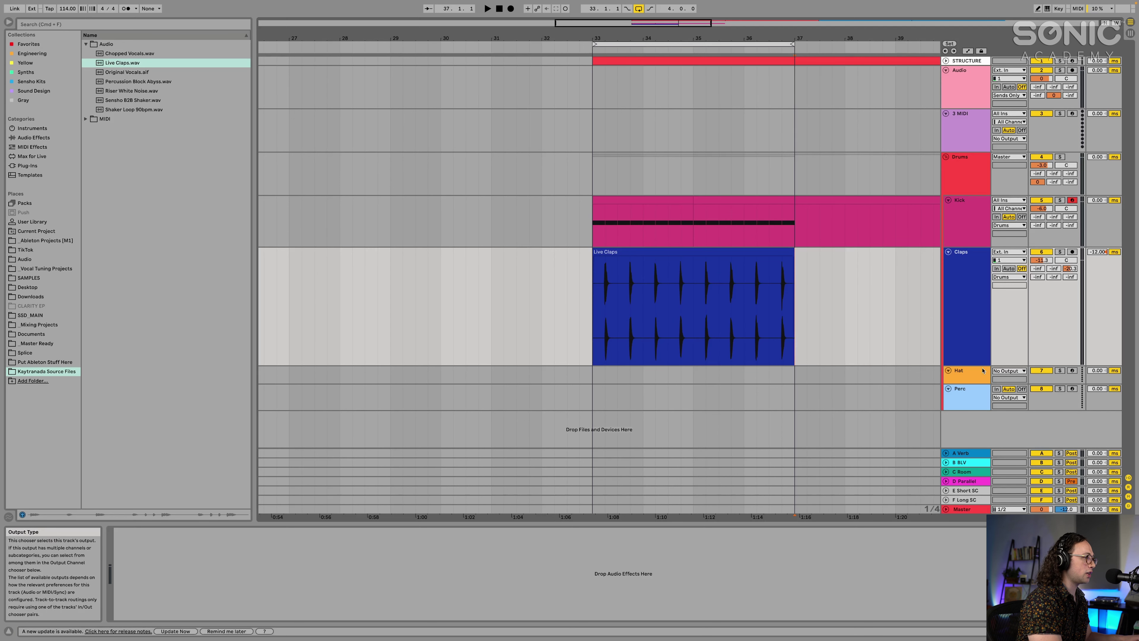
left_click(966, 376)
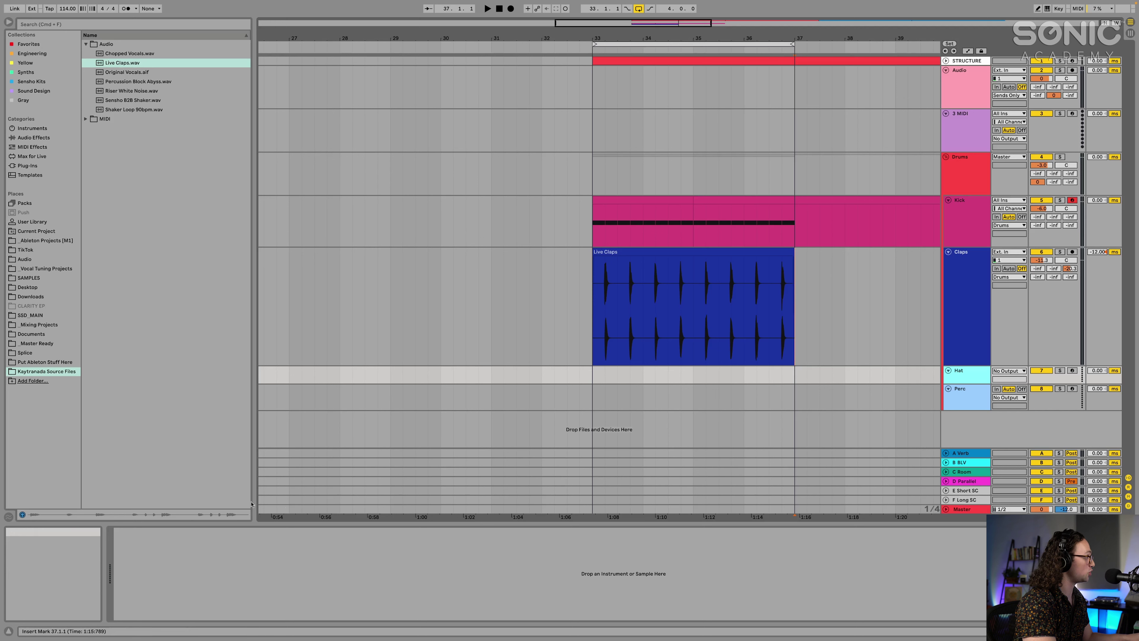
left_click_drag(600, 338, 791, 317)
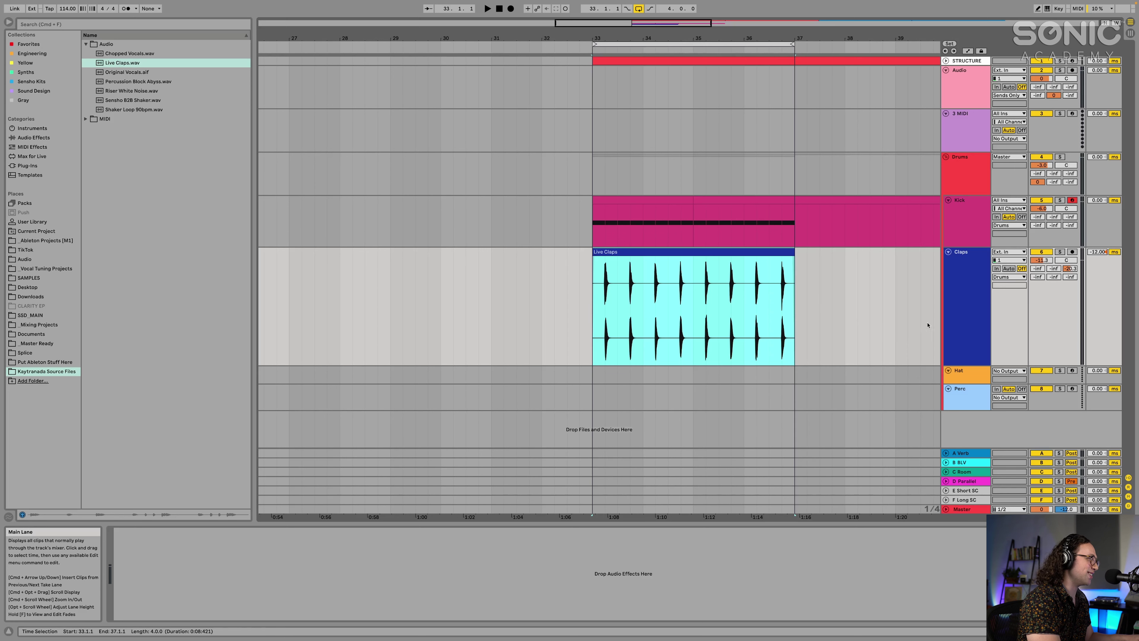
left_click(982, 307)
left_click_drag(593, 320, 794, 309)
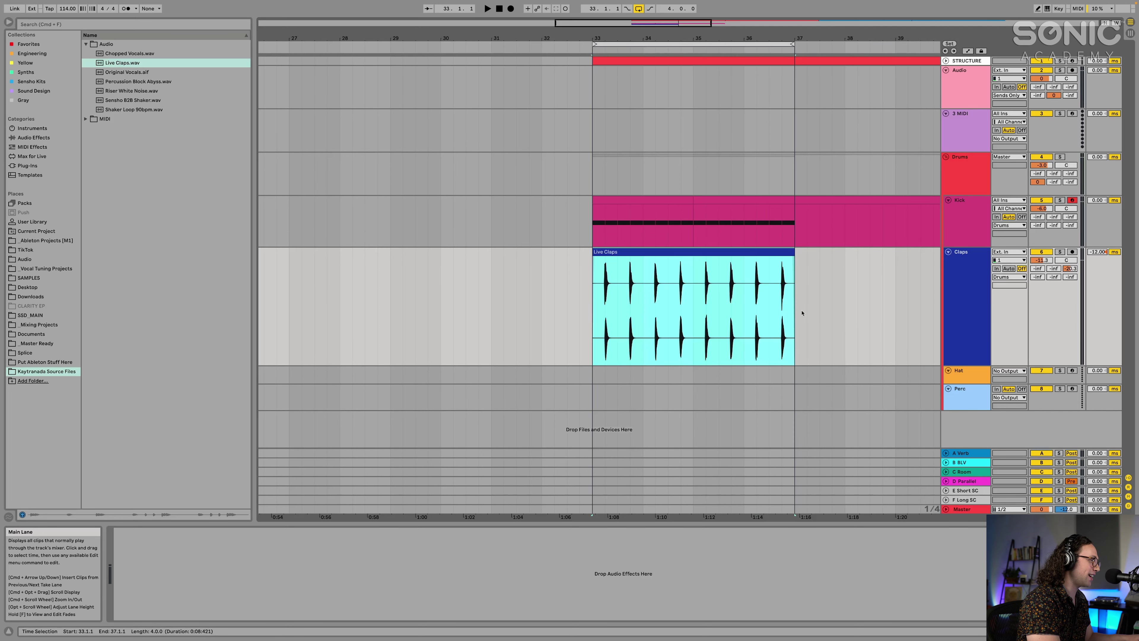
Select the Hat track, search the browser for "sm101 thick" and preview the SM101_drm92_thickrbeat_ful.aif drum loop.
left_click(974, 382)
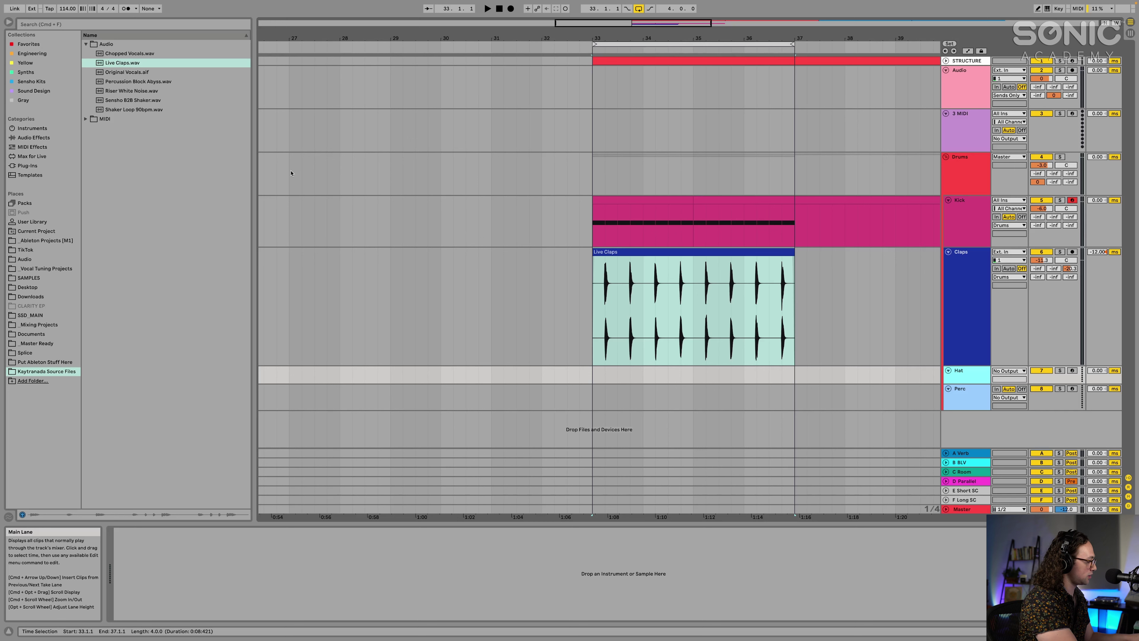
key("super+f")
type("drum")
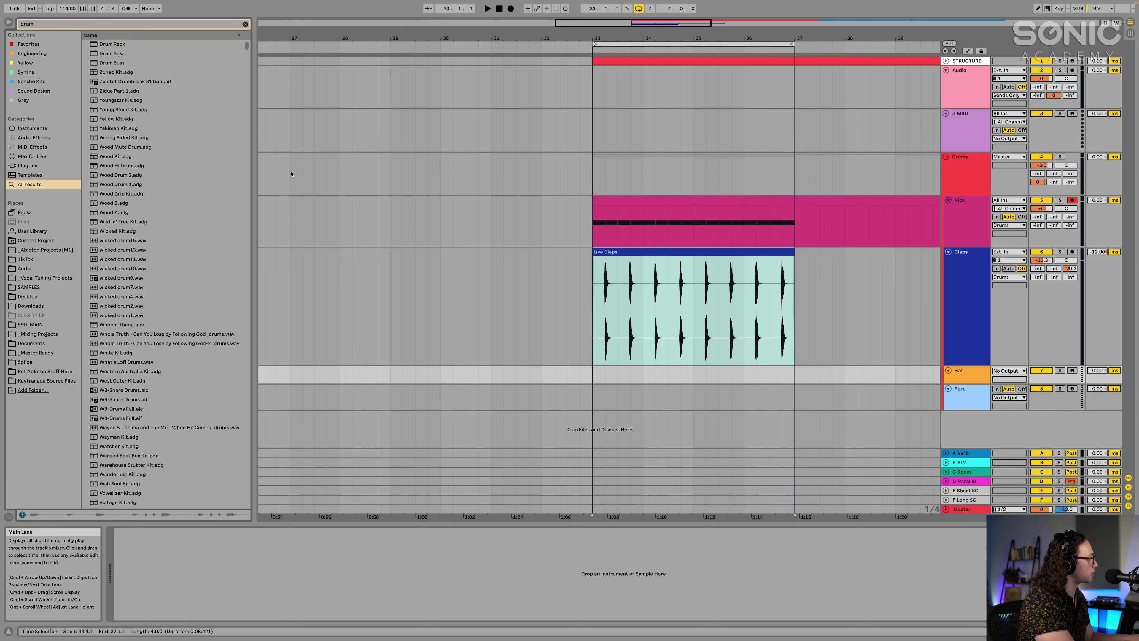
key("BackSpace")
key("BackSpace")
key("BackSpace")
key("BackSpace")
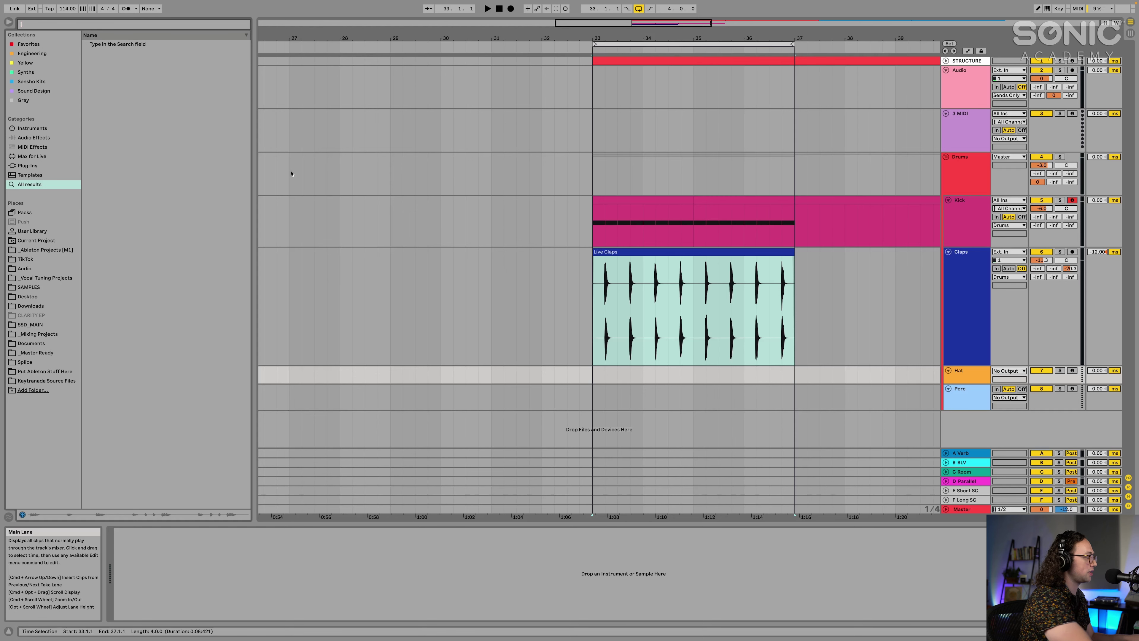
type("s")
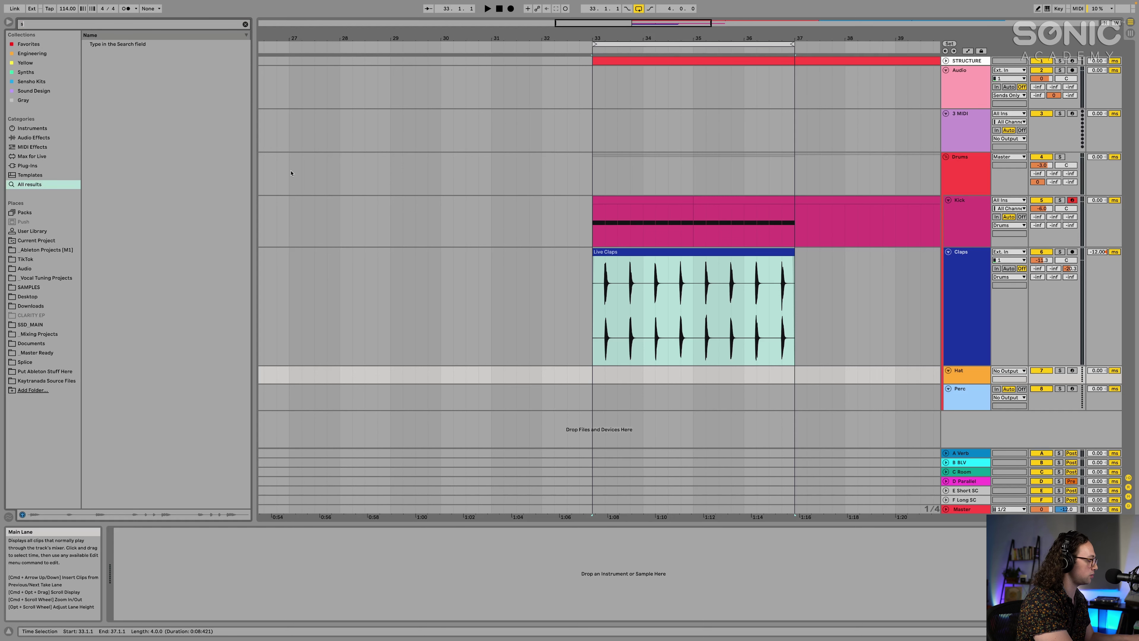
type("m101 thi")
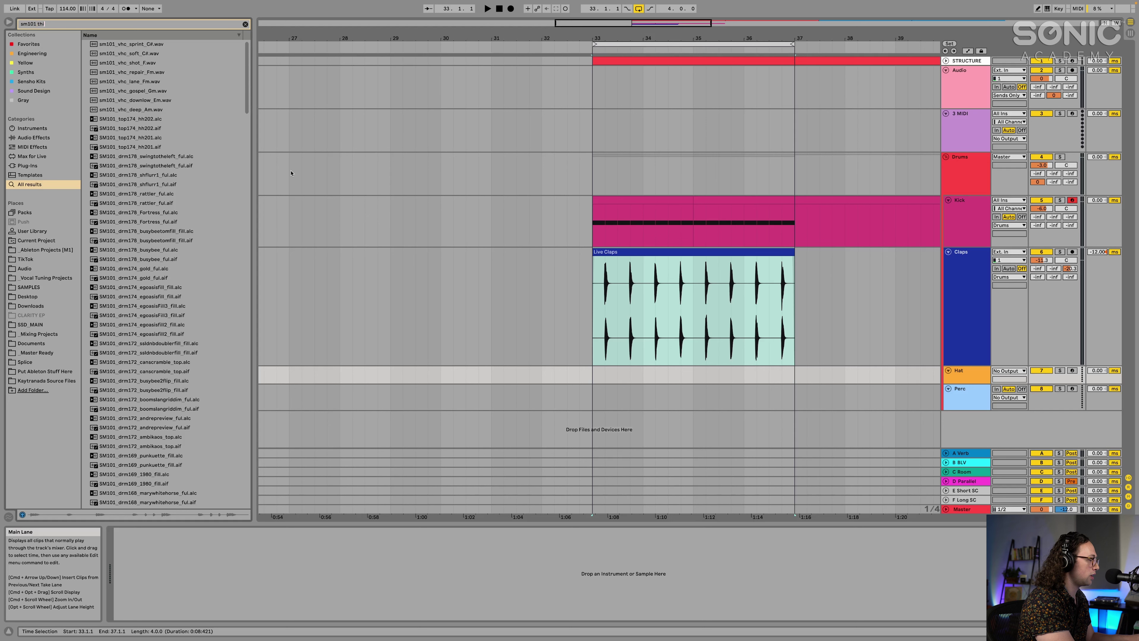
type("ck")
left_click(164, 54)
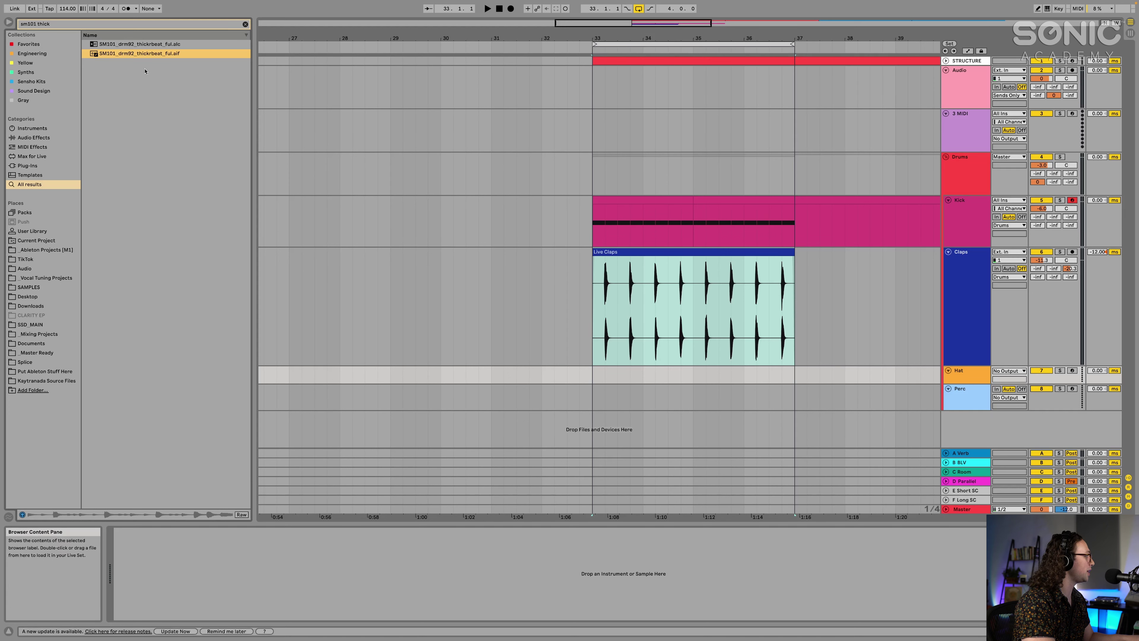
left_click_drag(94, 55, 168, 87)
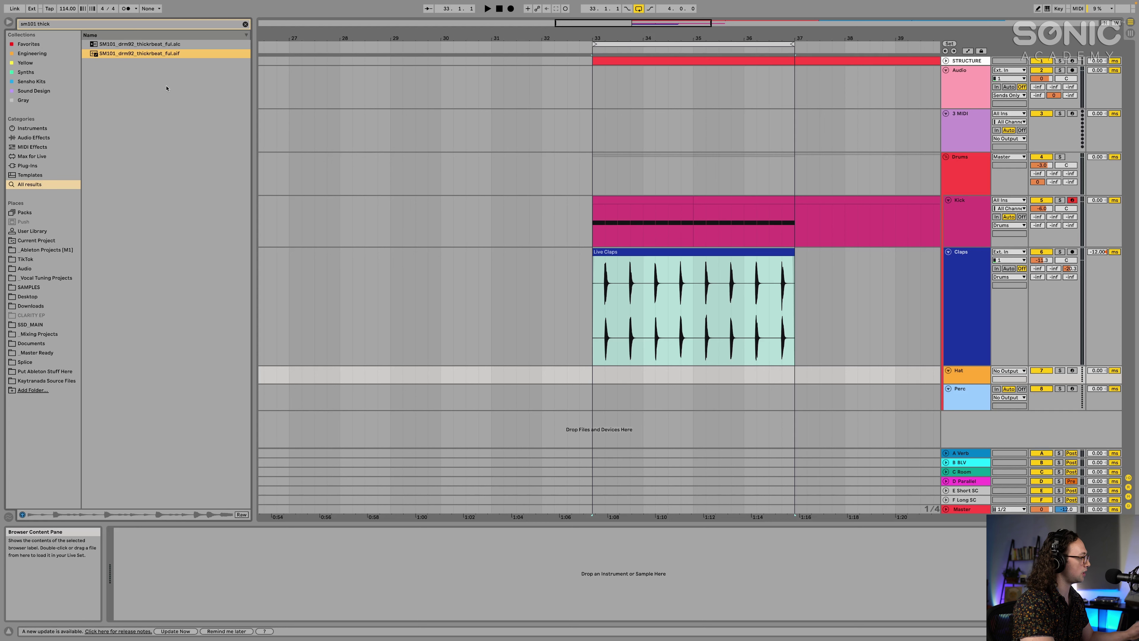
Search the browser for "drum rack" and load an empty Drum Rack onto the Hat track.
key("ctrl+f")
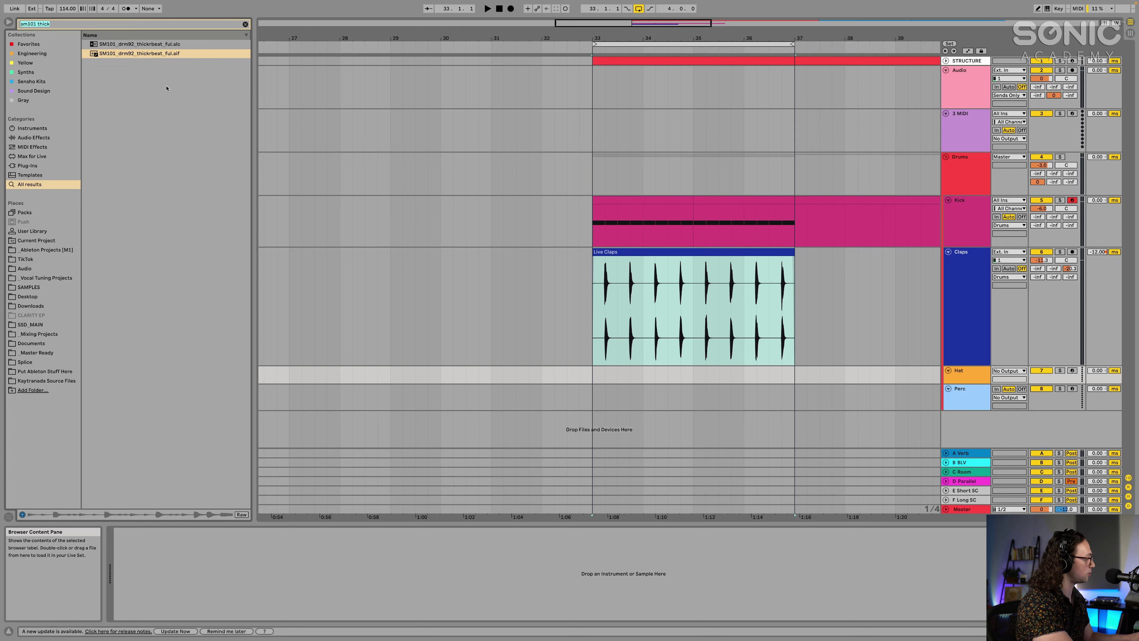
type("drum rack")
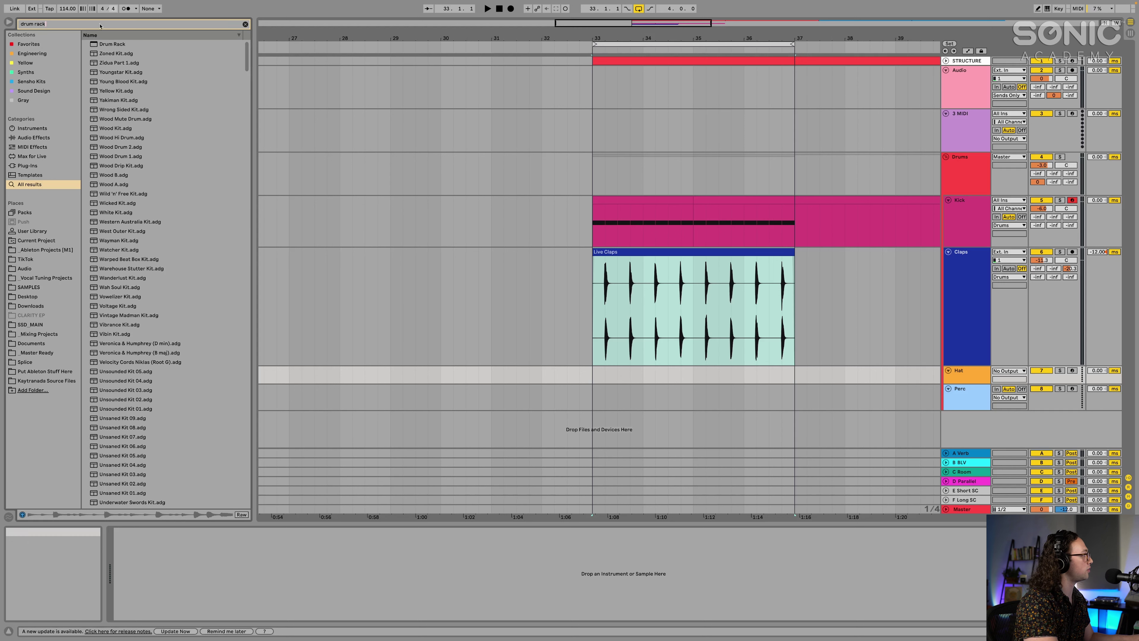
key("Down")
key("Return")
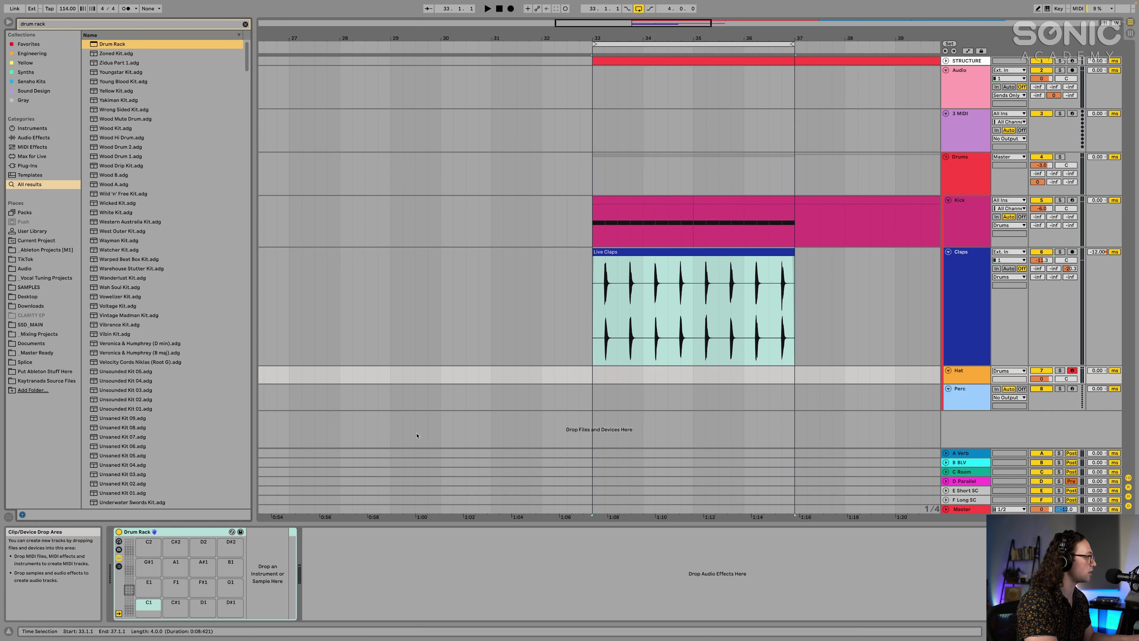
Find SM101_drm92_thickrbeat_ful.aif by searching "sm101 thick" and place it on pads C3, C#3 and D3 of the Hat track's Drum Rack.
left_click(592, 322)
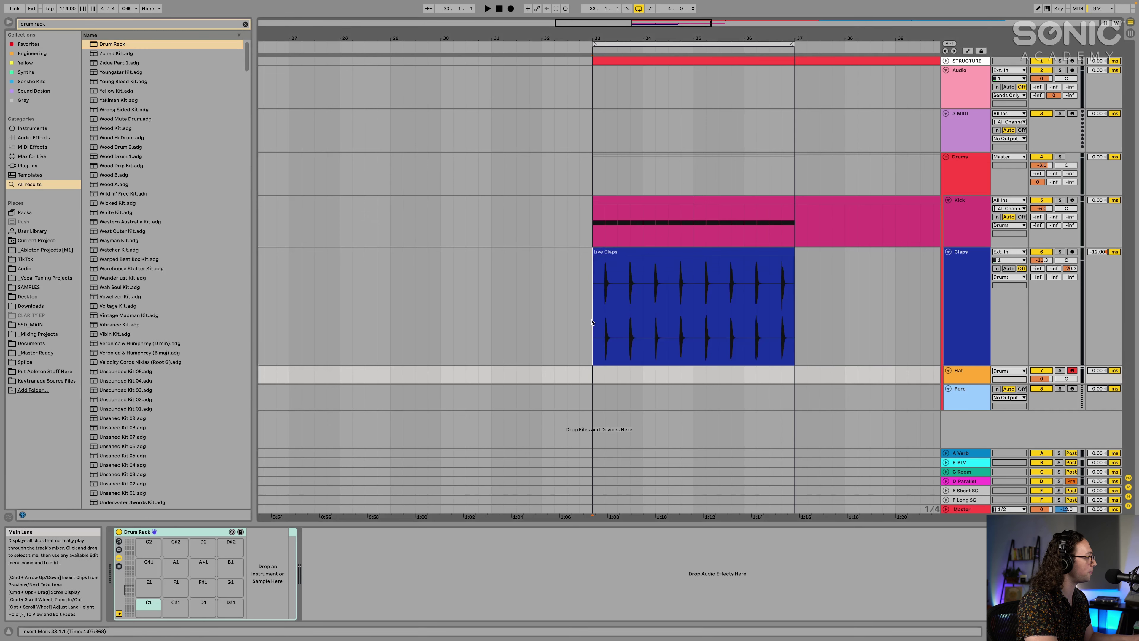
left_click(592, 322)
key("super+f")
type("s")
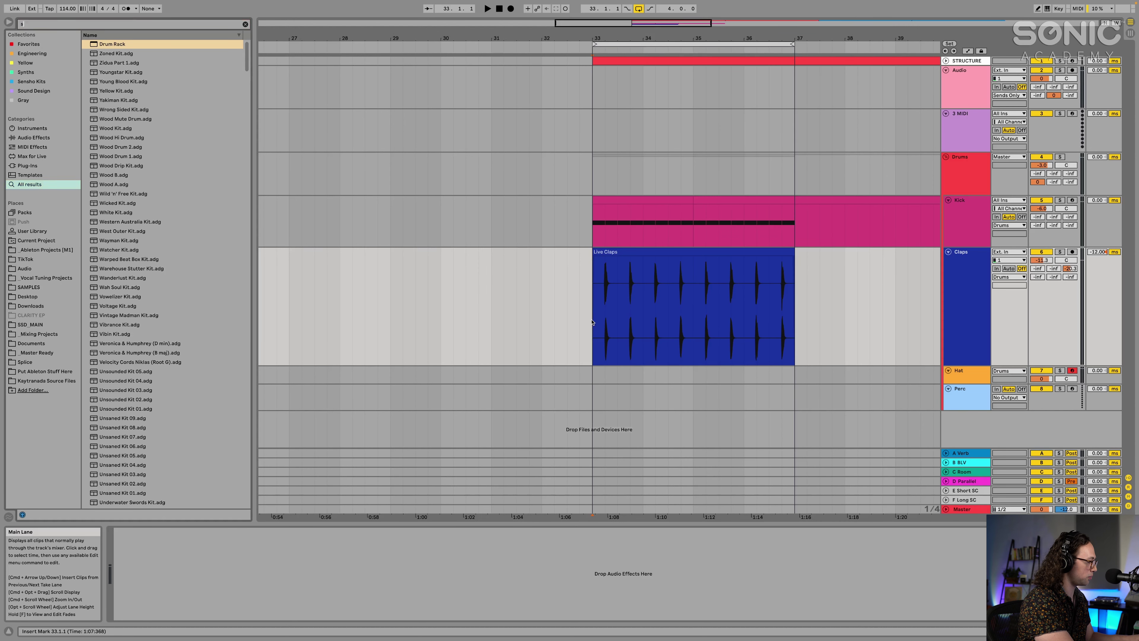
type("m101 thick")
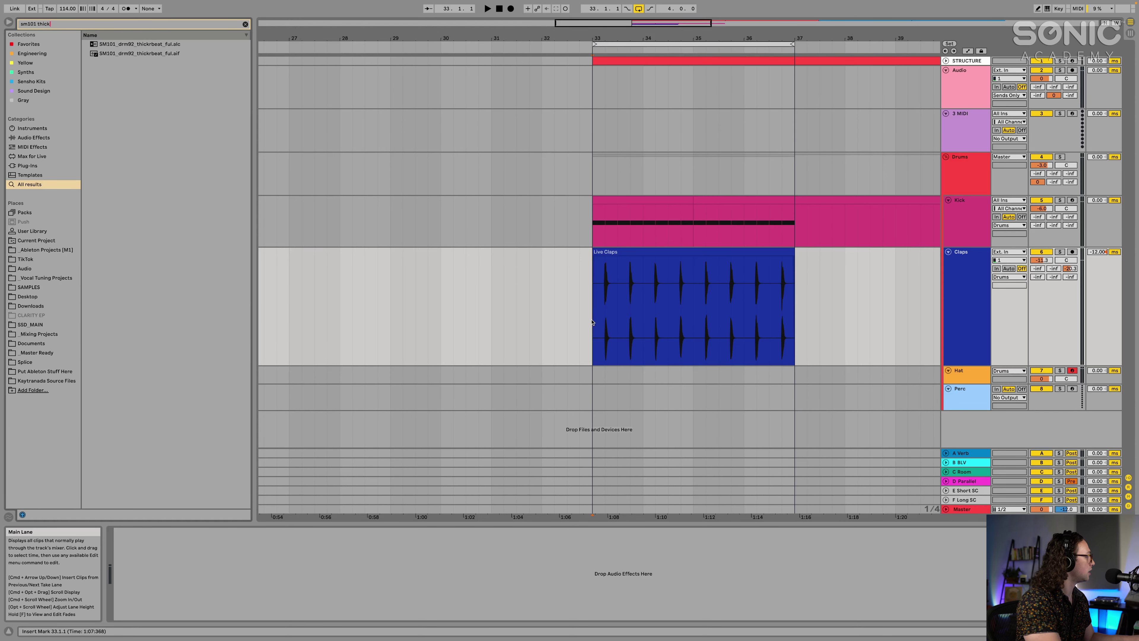
left_click(592, 375)
left_click_drag(139, 52, 152, 546)
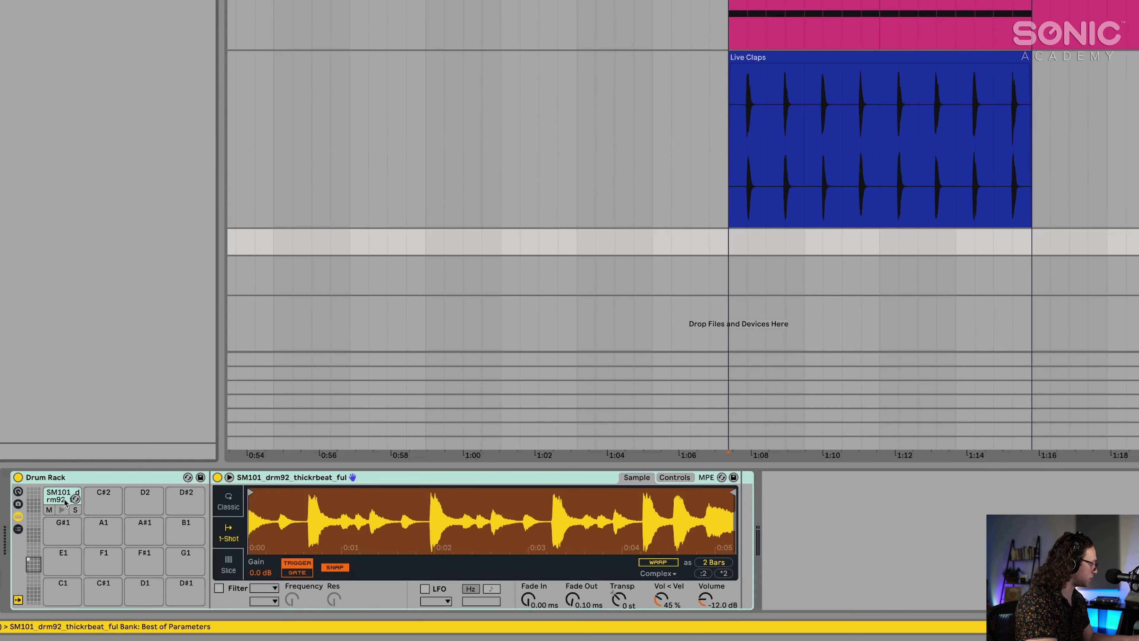
left_click_drag(38, 547, 145, 527)
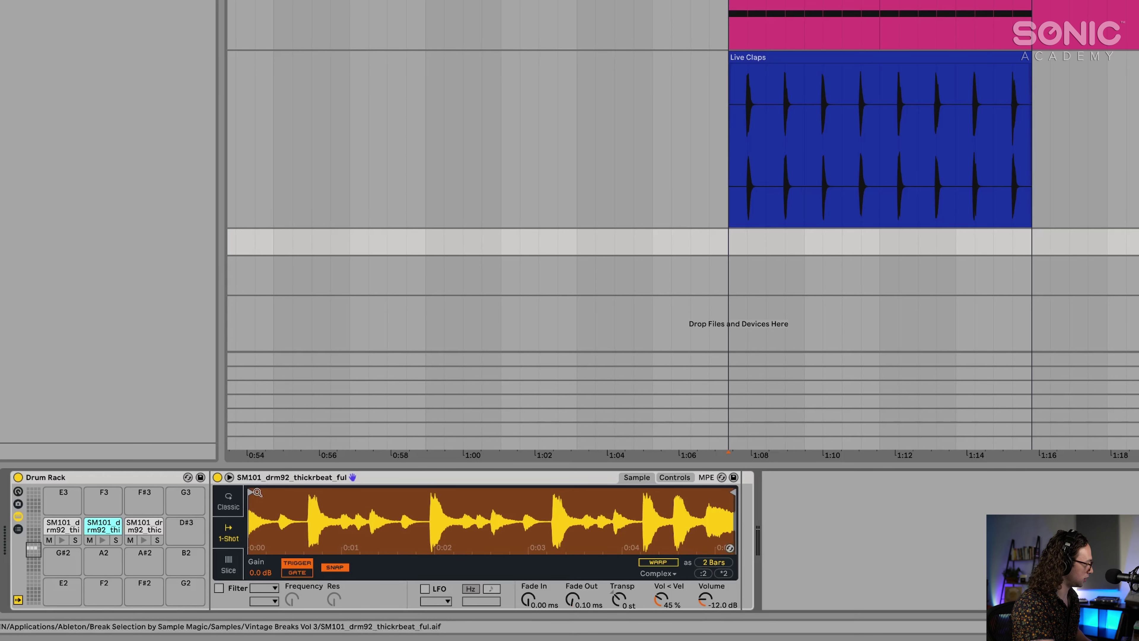
Switch the C3 pad's Simpler to Classic mode with sustain at -inf dB and release at 318 ms, and show the rack's macro controls.
left_click(58, 529)
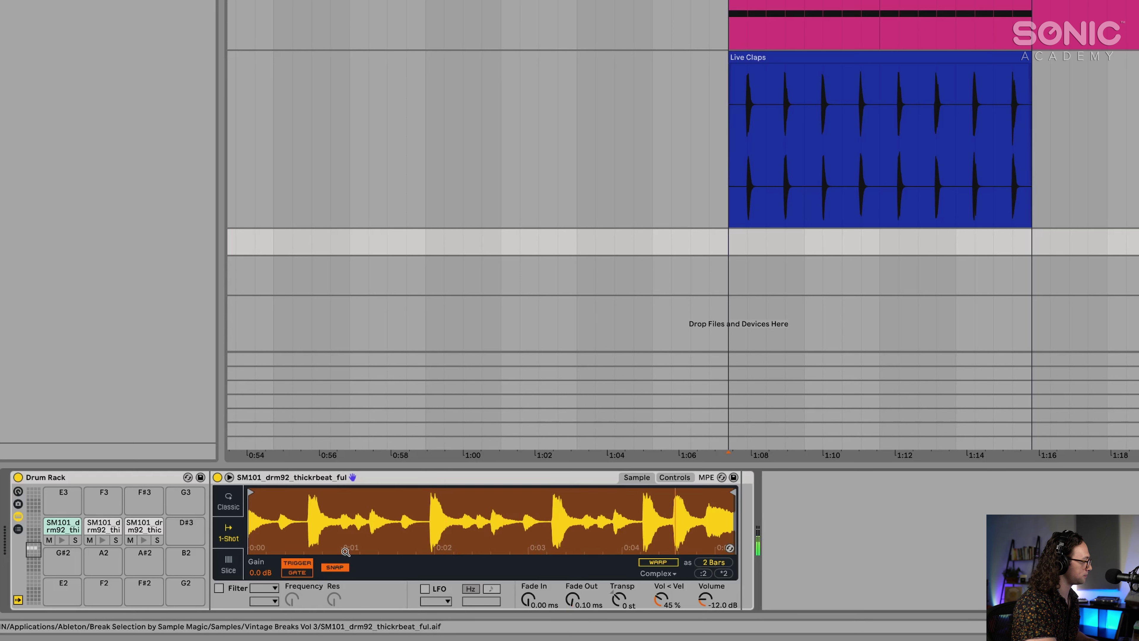
left_click(229, 505)
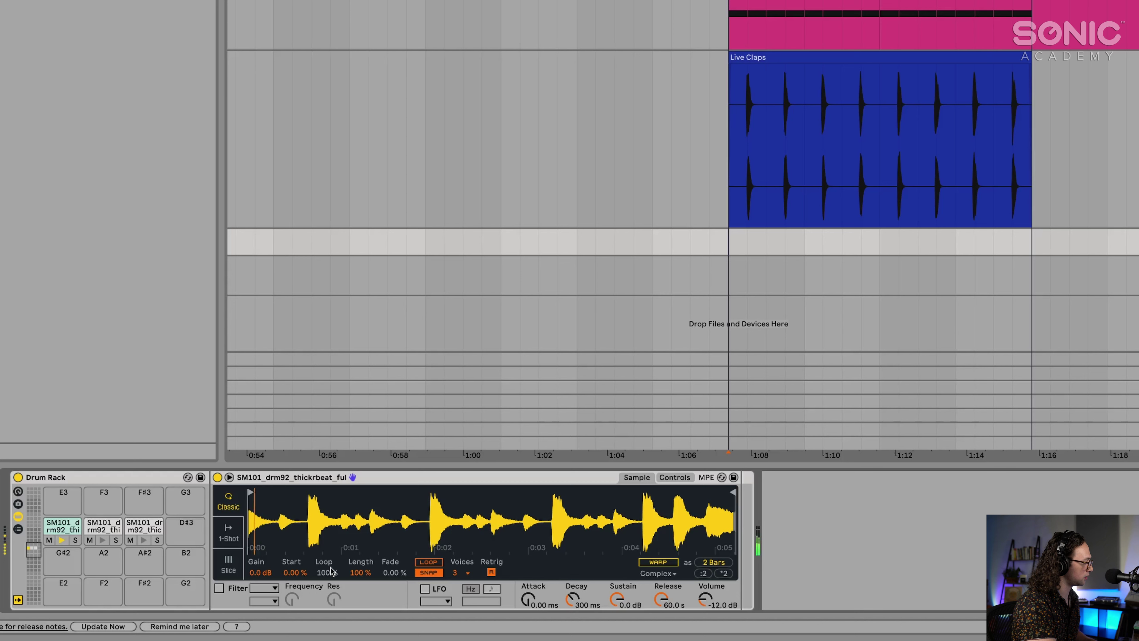
left_click_drag(613, 607, 614, 637)
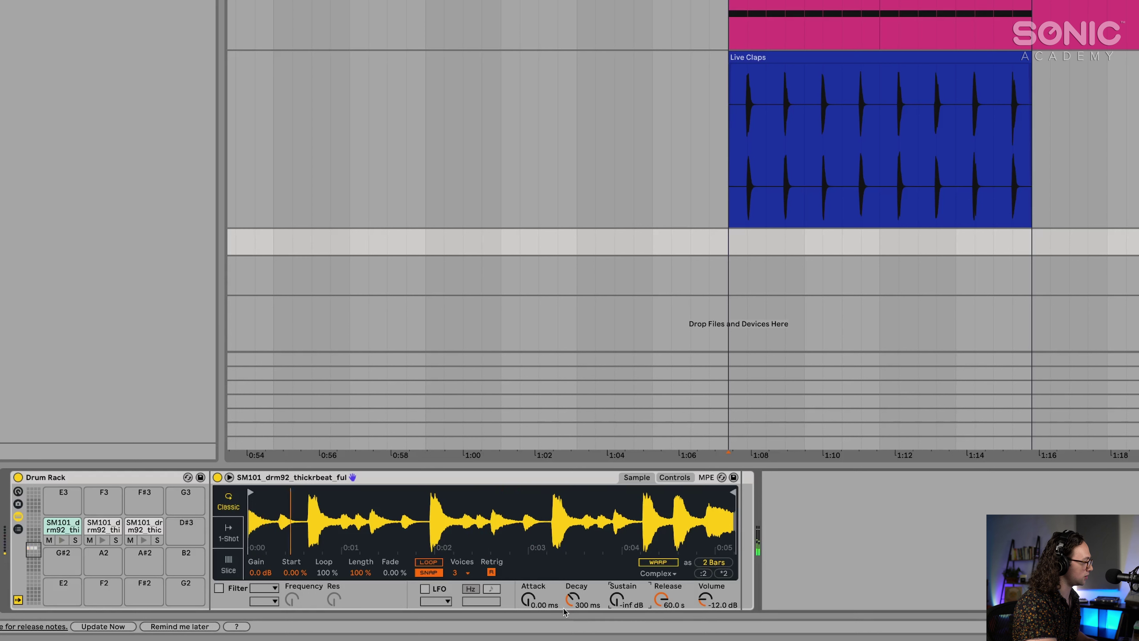
left_click_drag(661, 599, 659, 569)
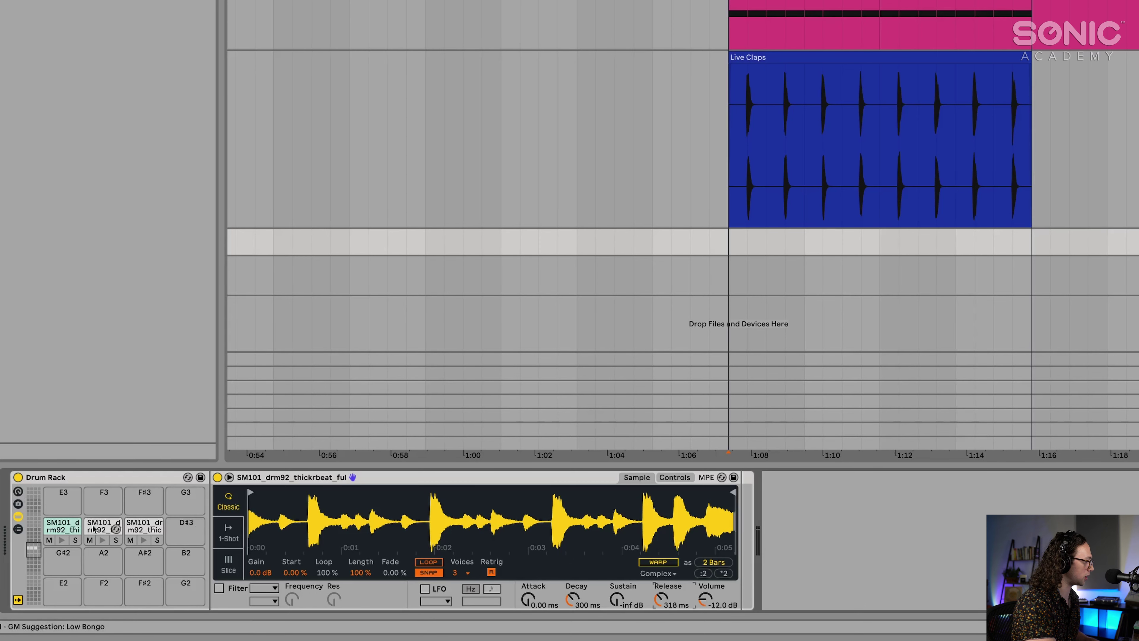
left_click(18, 492)
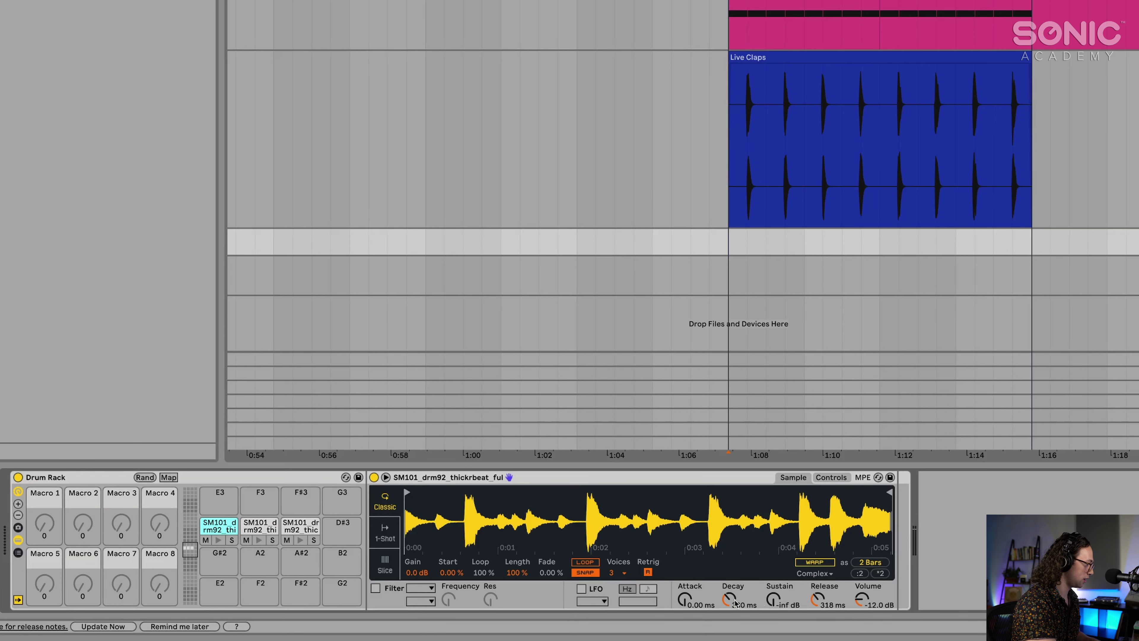
Map the C3 pad Simpler's attack, decay, sustain and release to Macros 1, 2, 3 and 4 respectively.
right_click(686, 601)
left_click(739, 427)
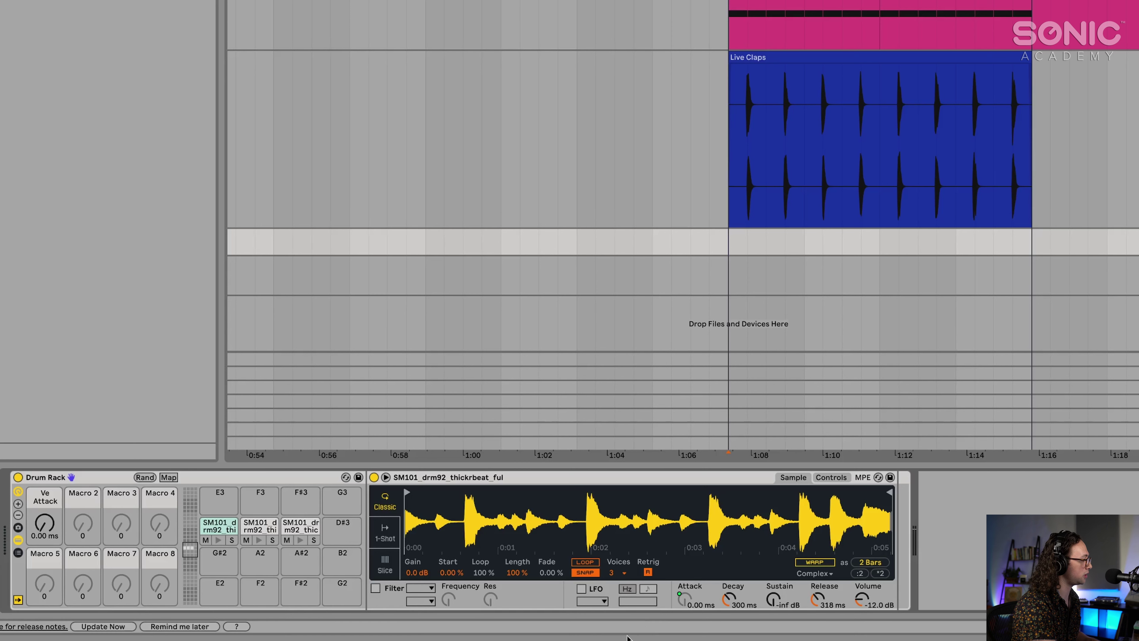
right_click(724, 601)
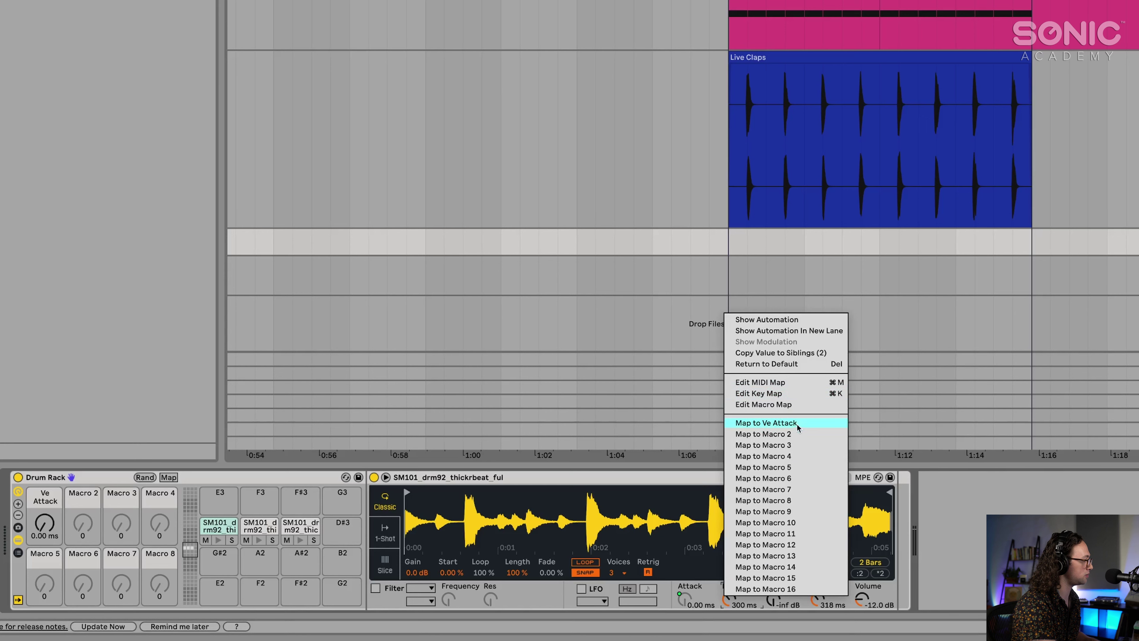
left_click(799, 433)
right_click(779, 591)
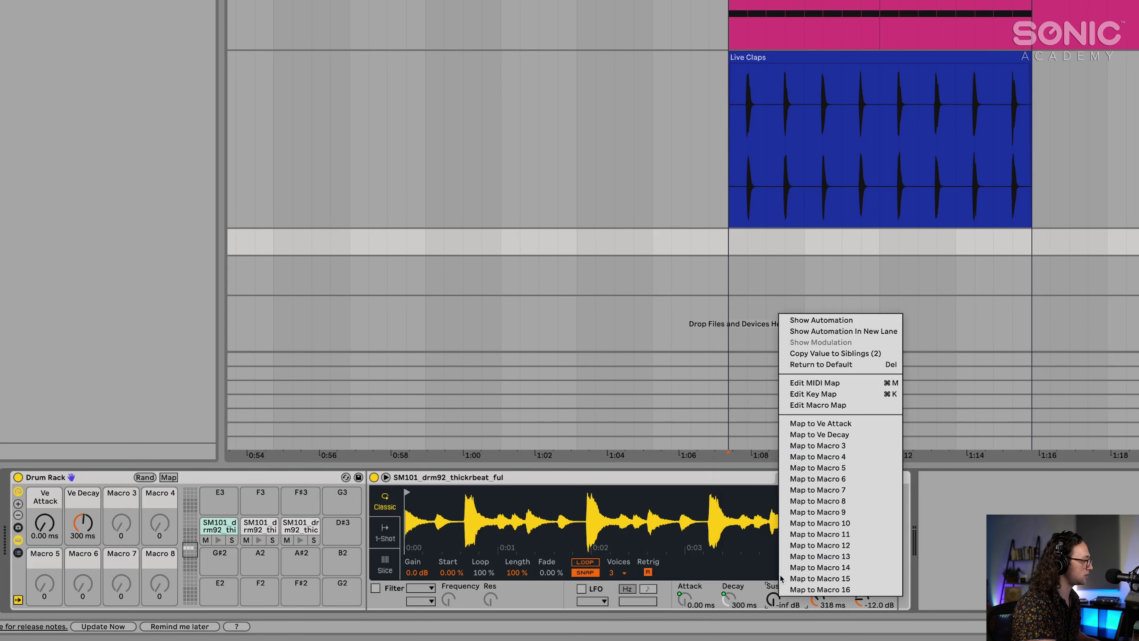
left_click(821, 447)
right_click(824, 602)
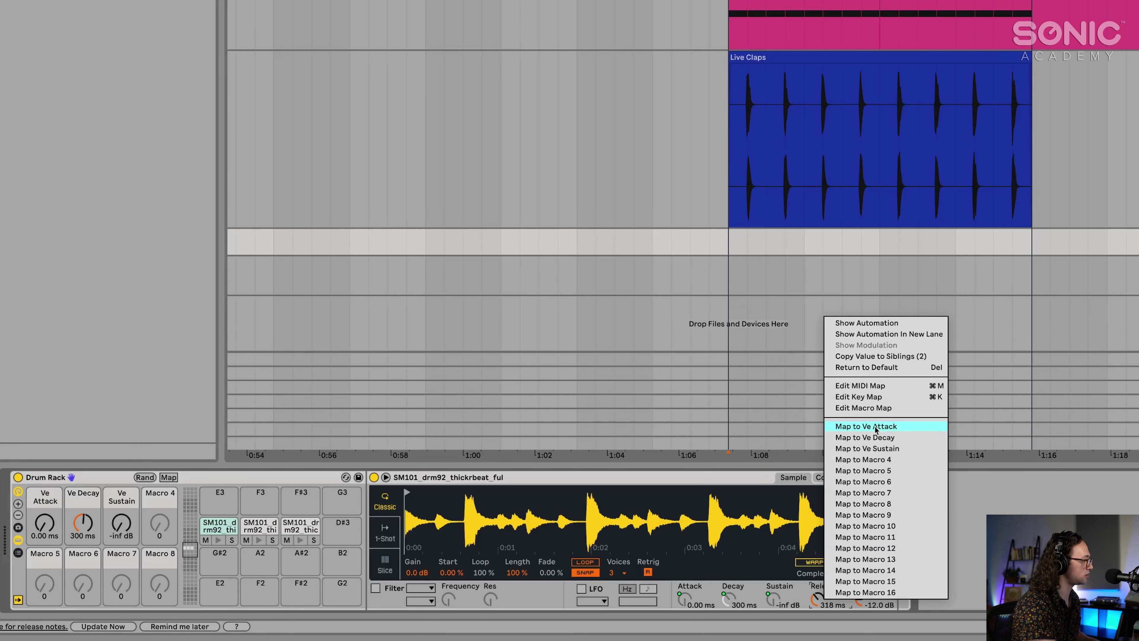
left_click(889, 459)
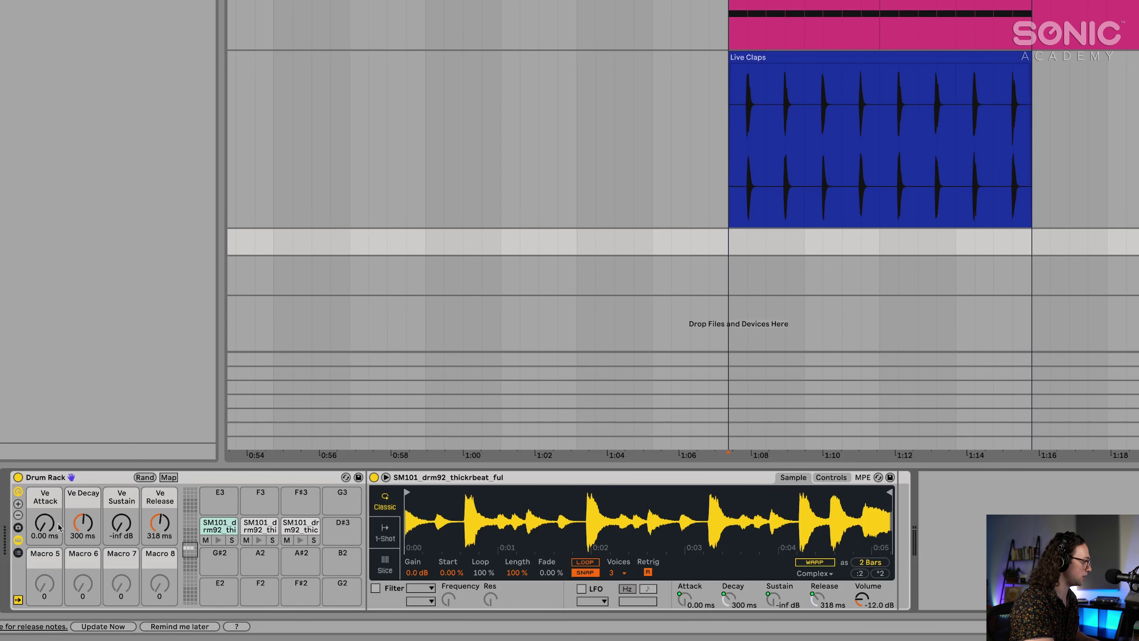
left_click_drag(56, 527, 44, 527)
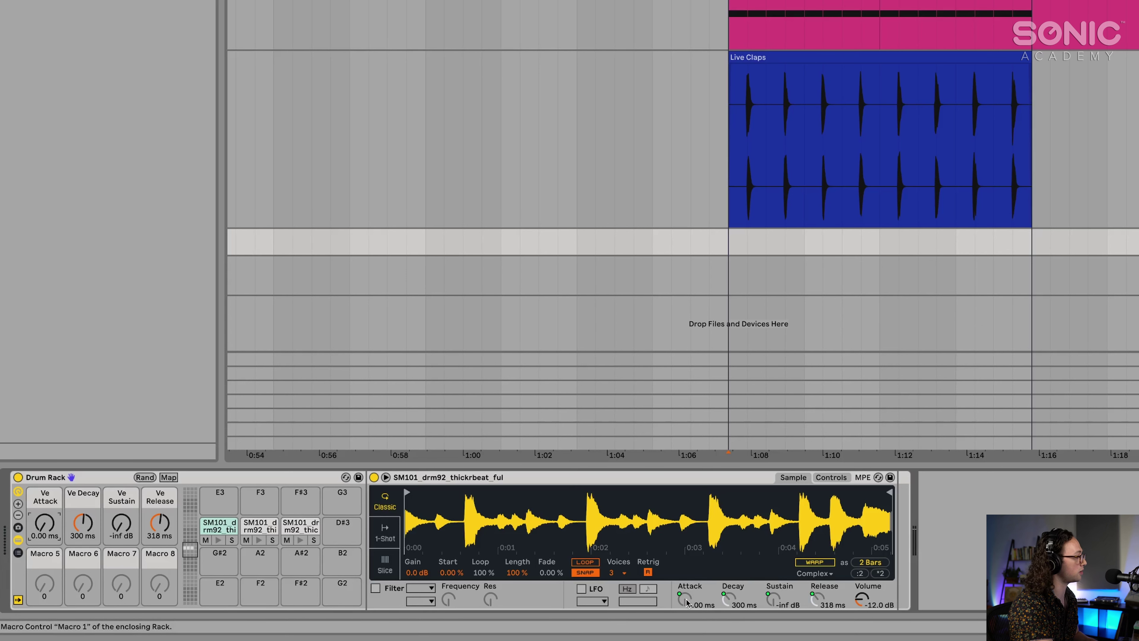
Extend the attack, decay, sustain and release macro mappings to all sibling pads, and raise the Ve Attack macro to 240 ms.
right_click(685, 603)
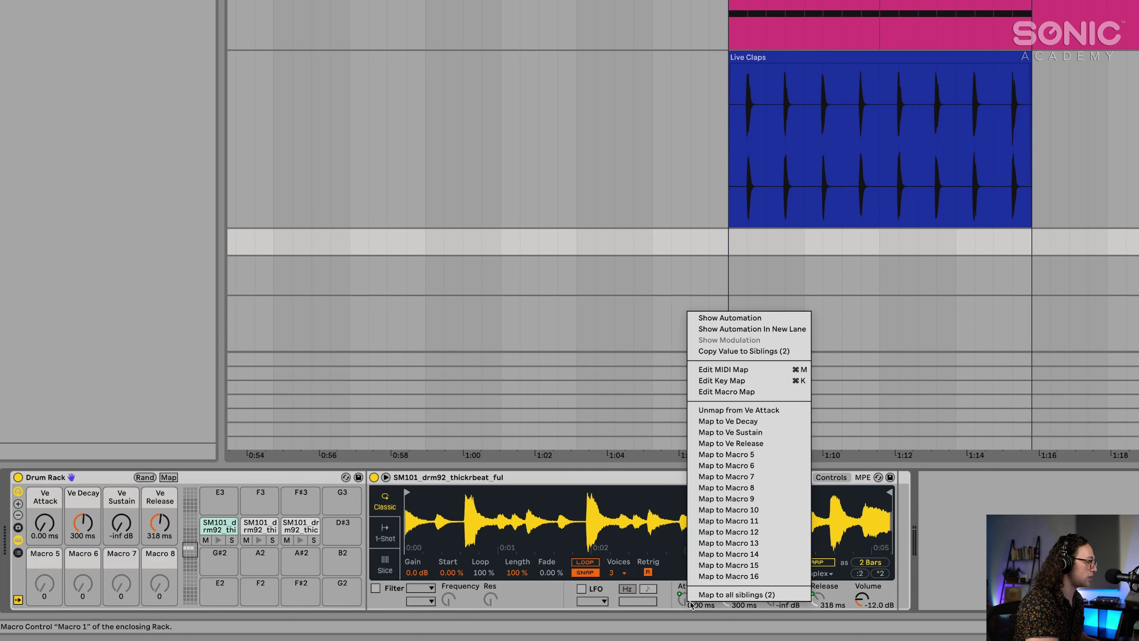
left_click(705, 596)
right_click(727, 601)
left_click(748, 594)
right_click(770, 599)
left_click(791, 592)
right_click(819, 601)
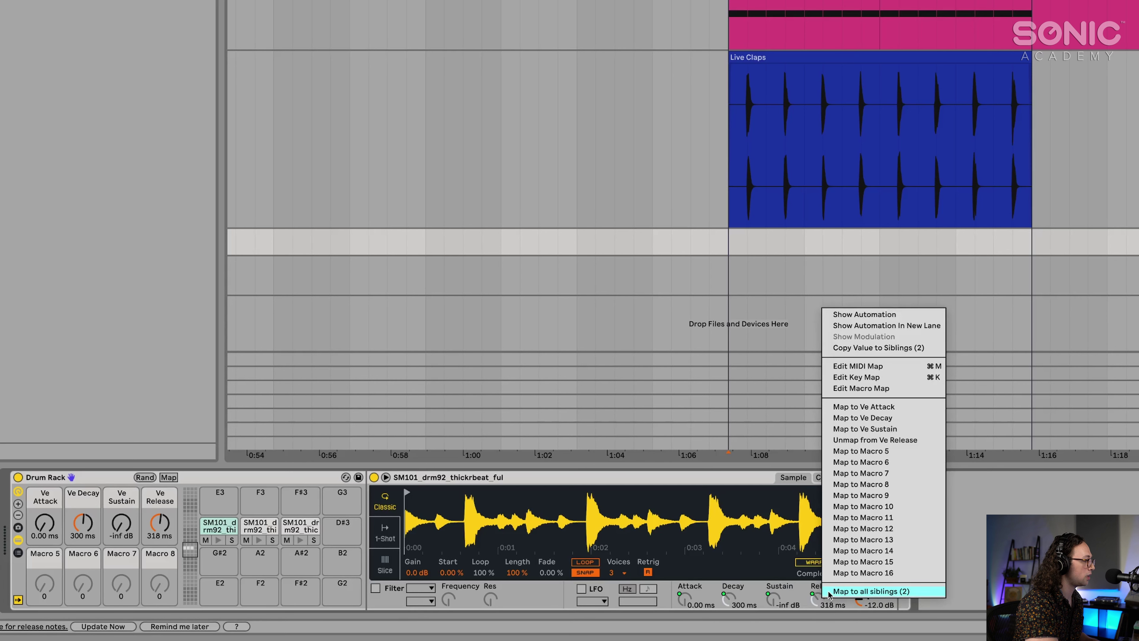
left_click(829, 591)
left_click_drag(44, 522, 45, 506)
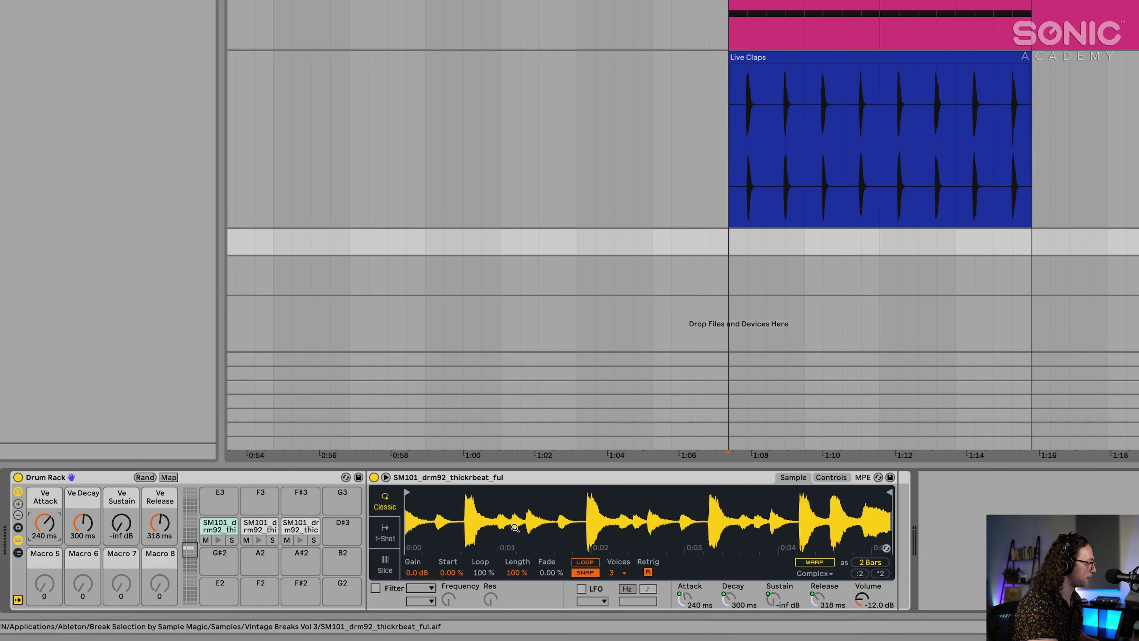
Switch the Simplers on pads C#3 and D3 to Classic mode.
left_click(256, 527)
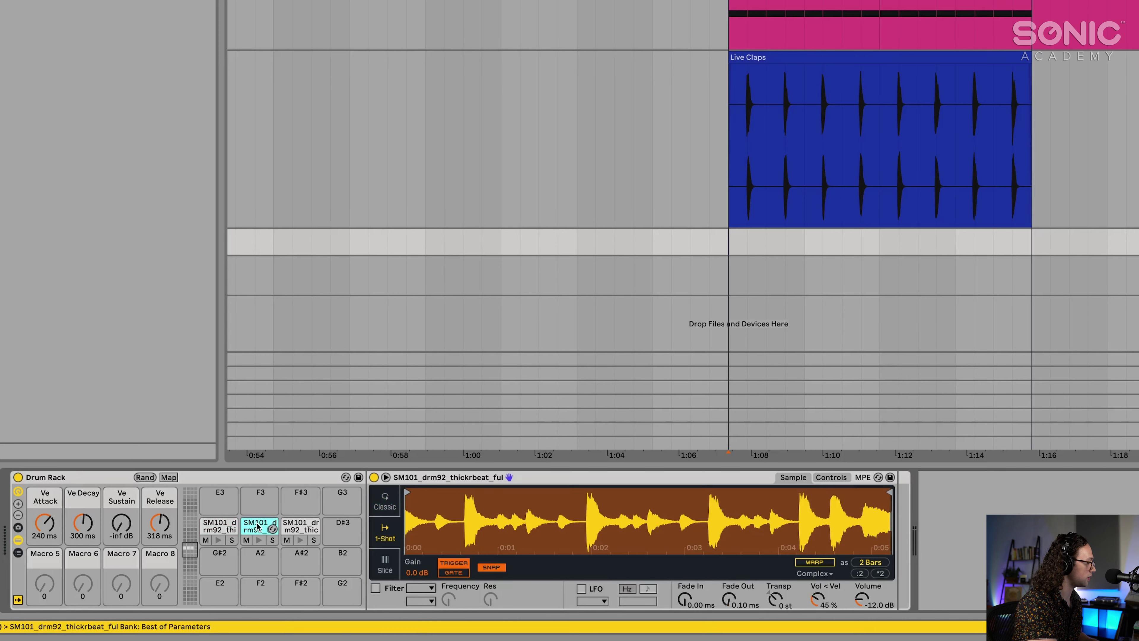
left_click(296, 526)
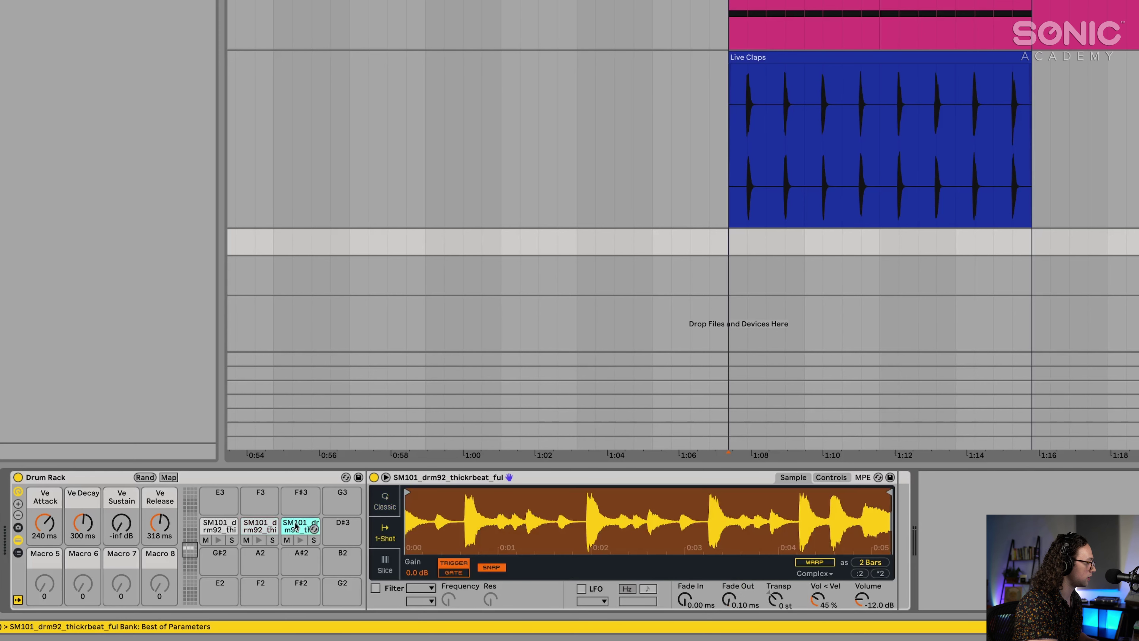
left_click(390, 497)
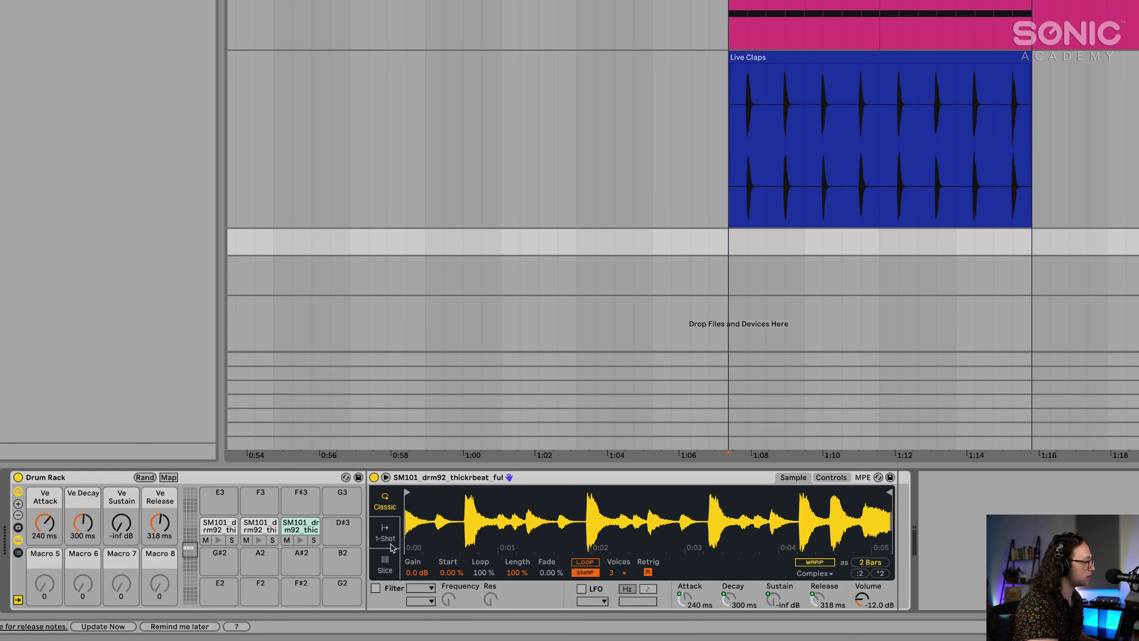
Map the C3 pad Simpler's Transpose control to Macro 8 and extend the mapping to all sibling pads, leaving it at 0 st.
left_click(217, 522)
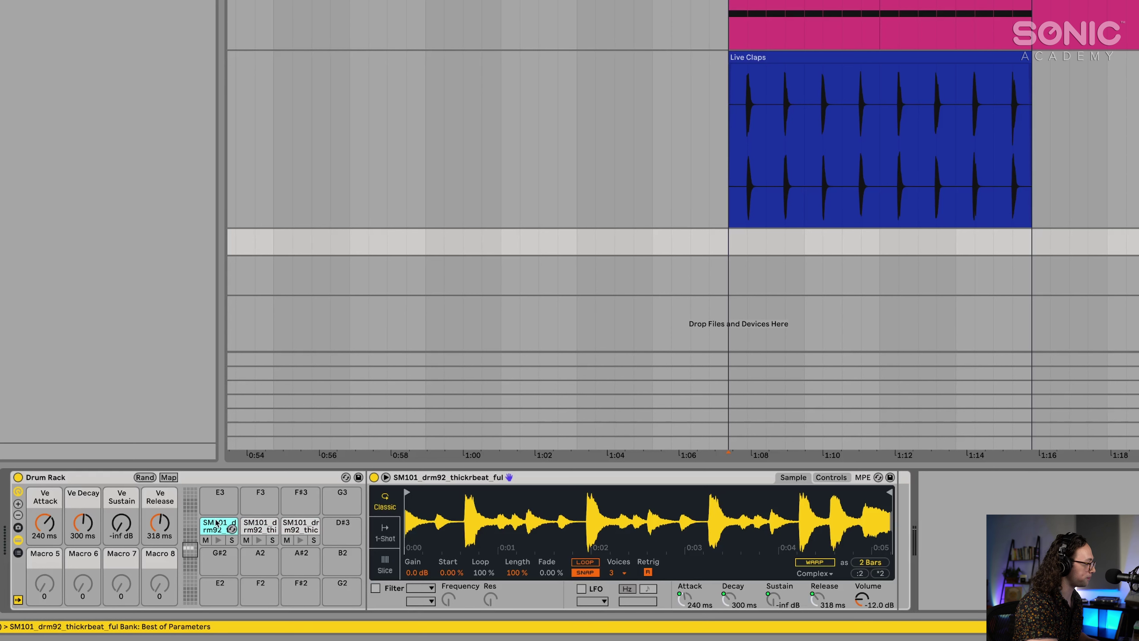
left_click(841, 479)
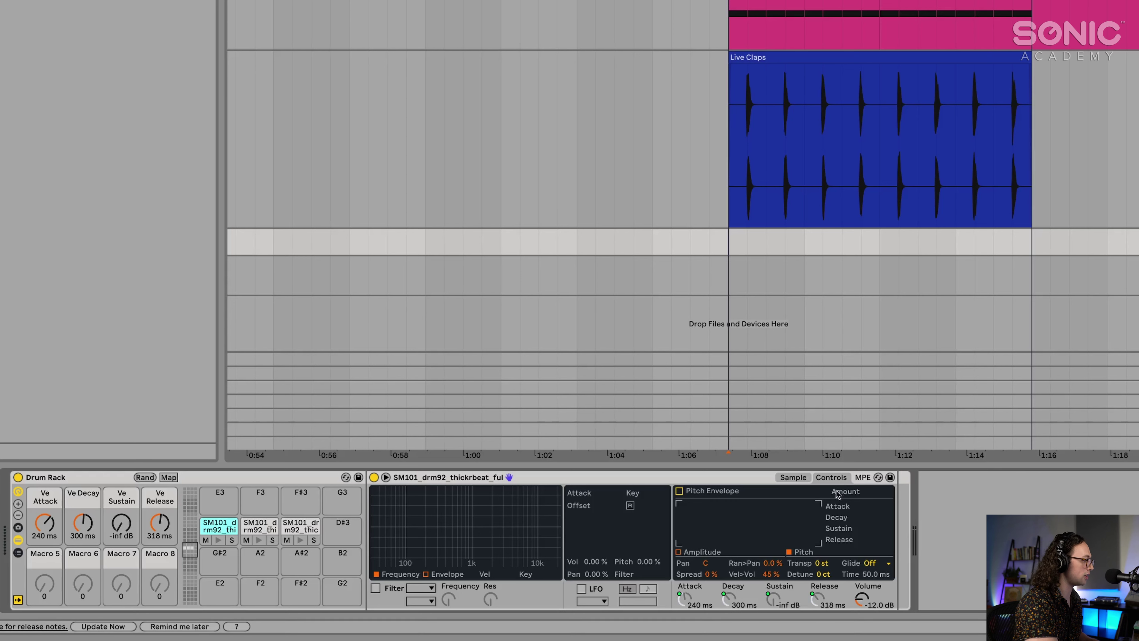
right_click(821, 567)
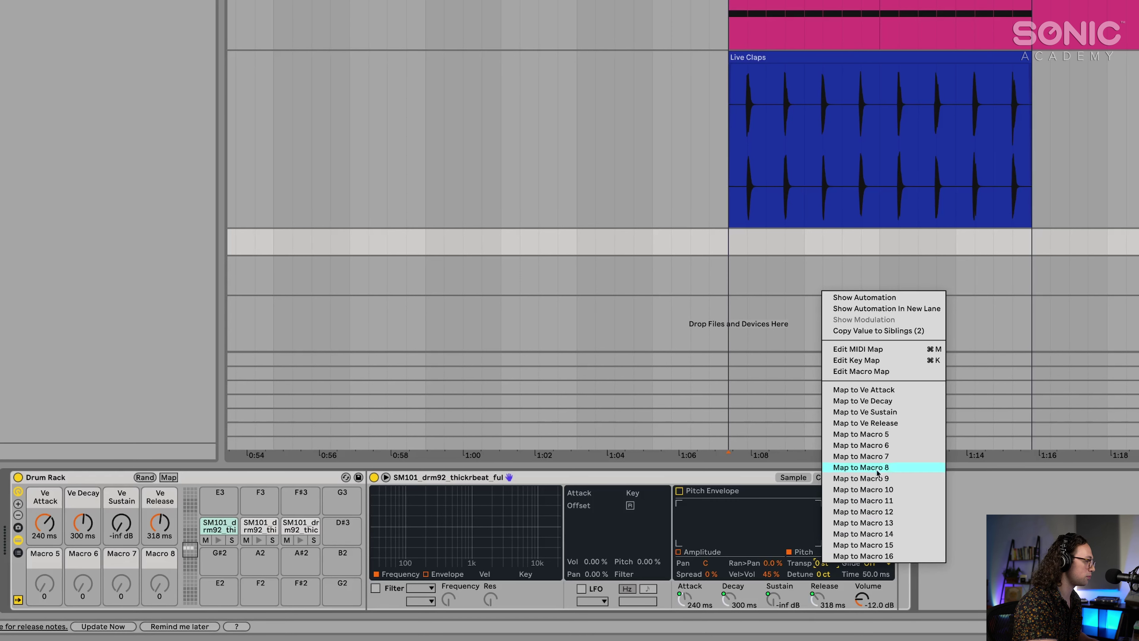
left_click(896, 464)
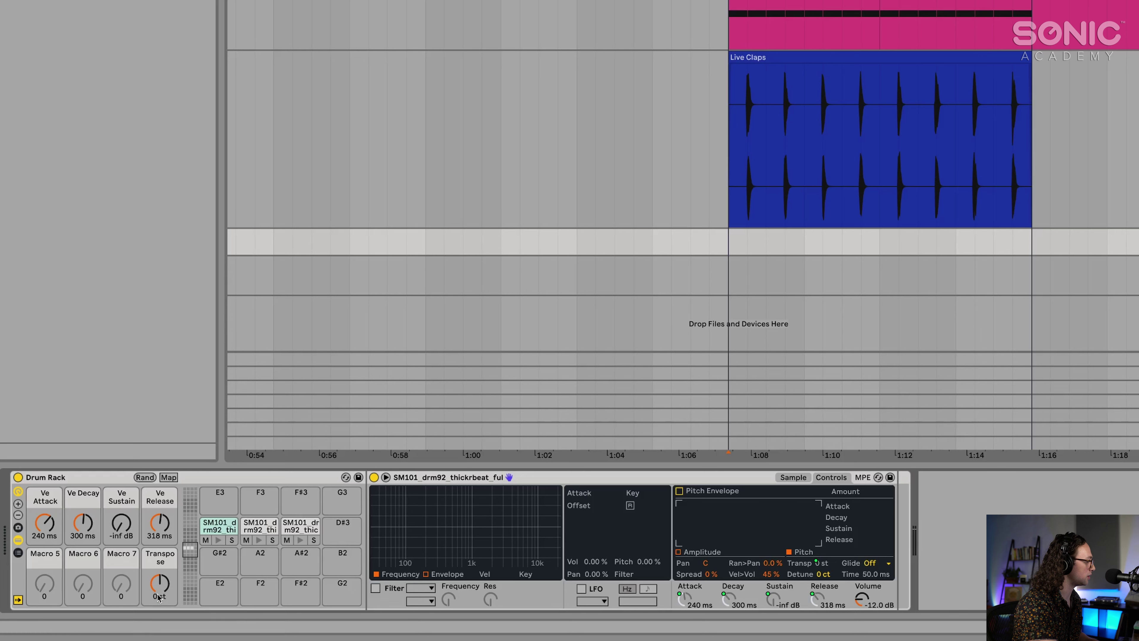
right_click(819, 564)
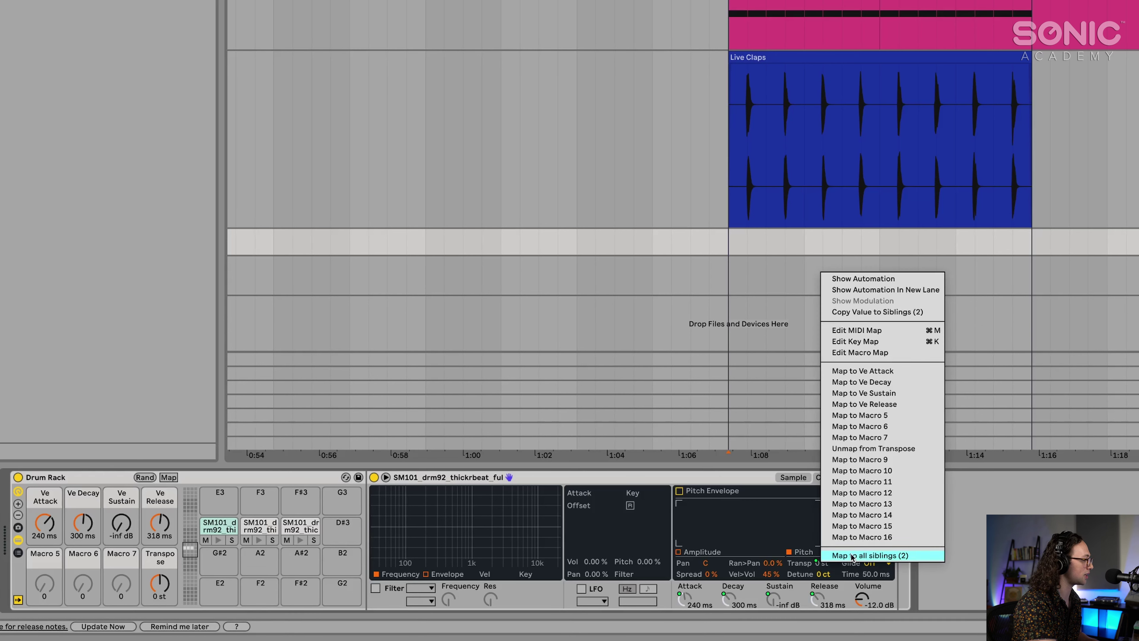
left_click(852, 555)
right_click(819, 567)
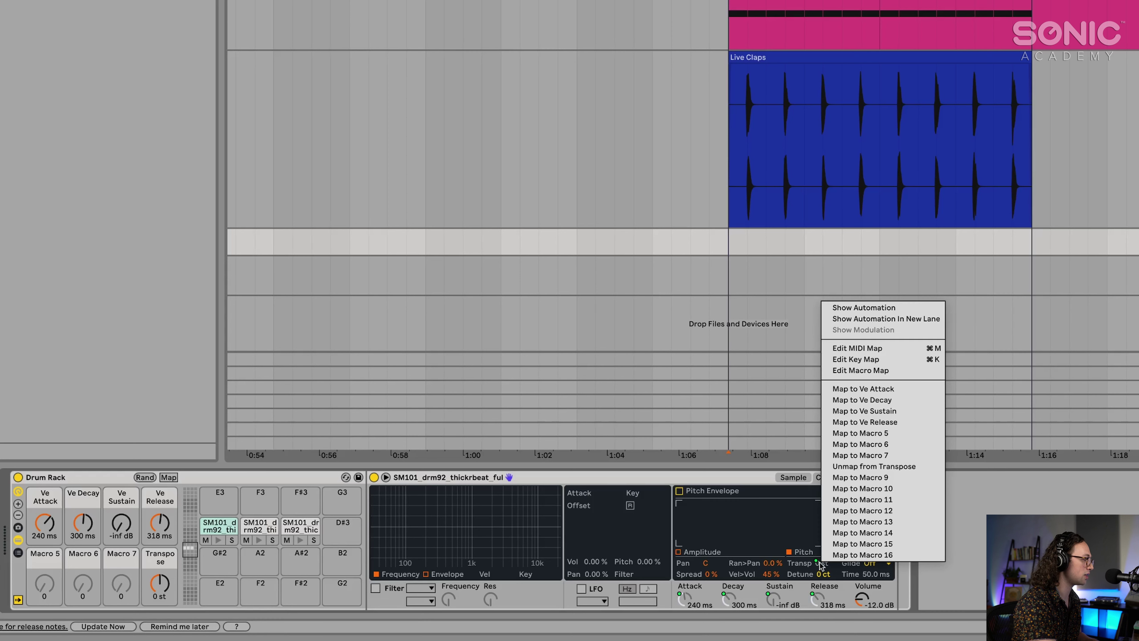
left_click(1030, 513)
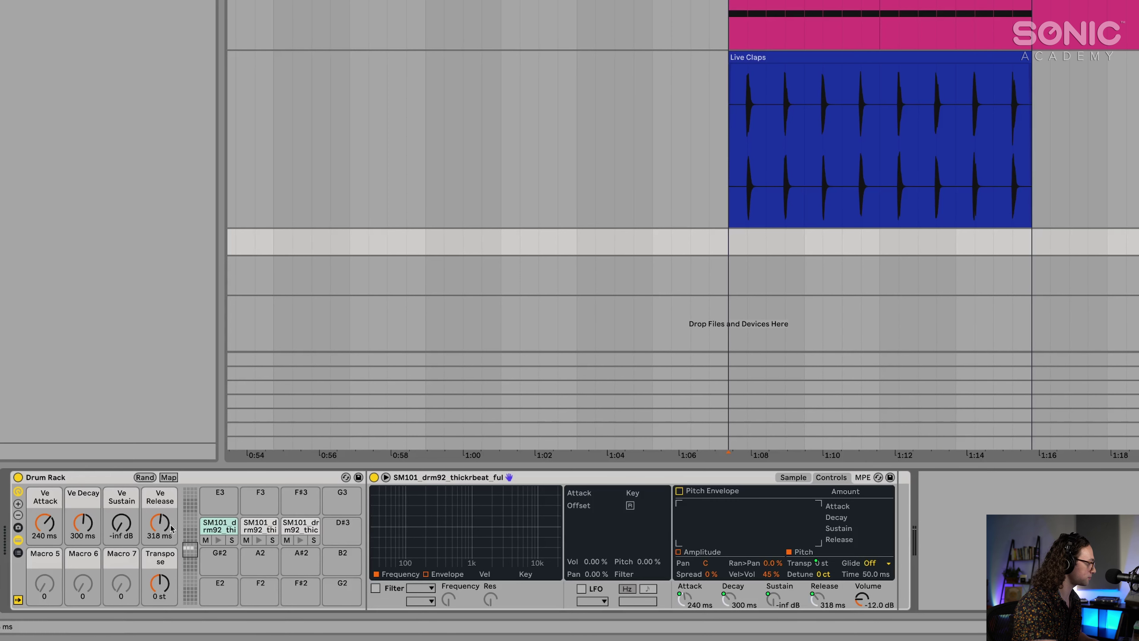
left_click_drag(819, 563, 819, 578)
left_click_drag(159, 594, 160, 583)
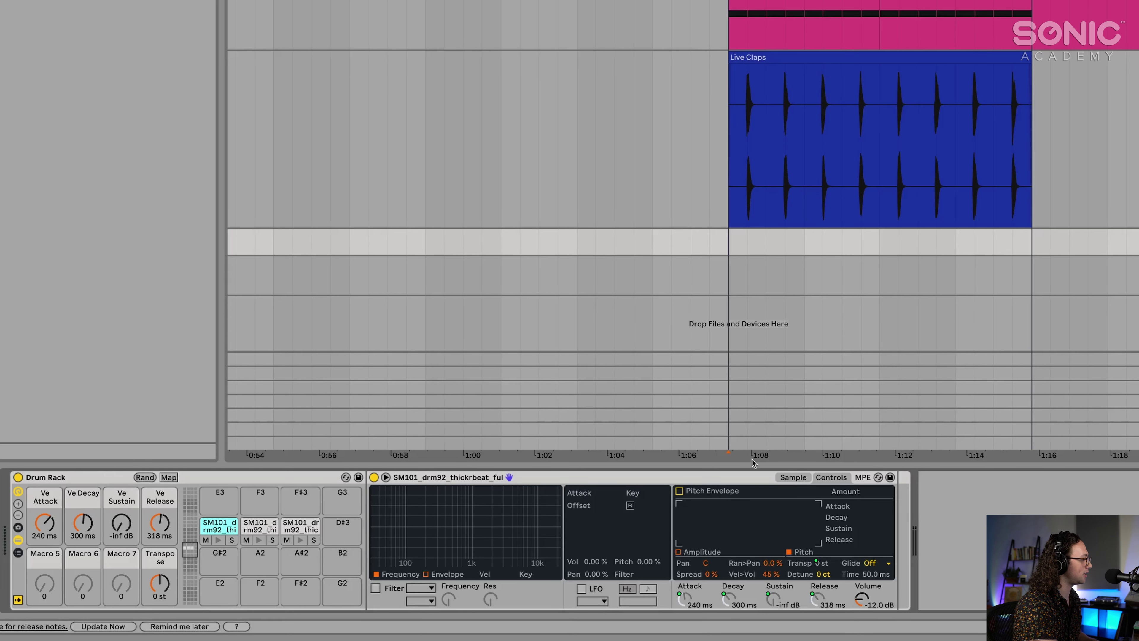
Return to the Simpler's sample view and rename pads C3, C#3 and D3 as Hat 1, Hat 2 and Open Hat.
left_click(793, 477)
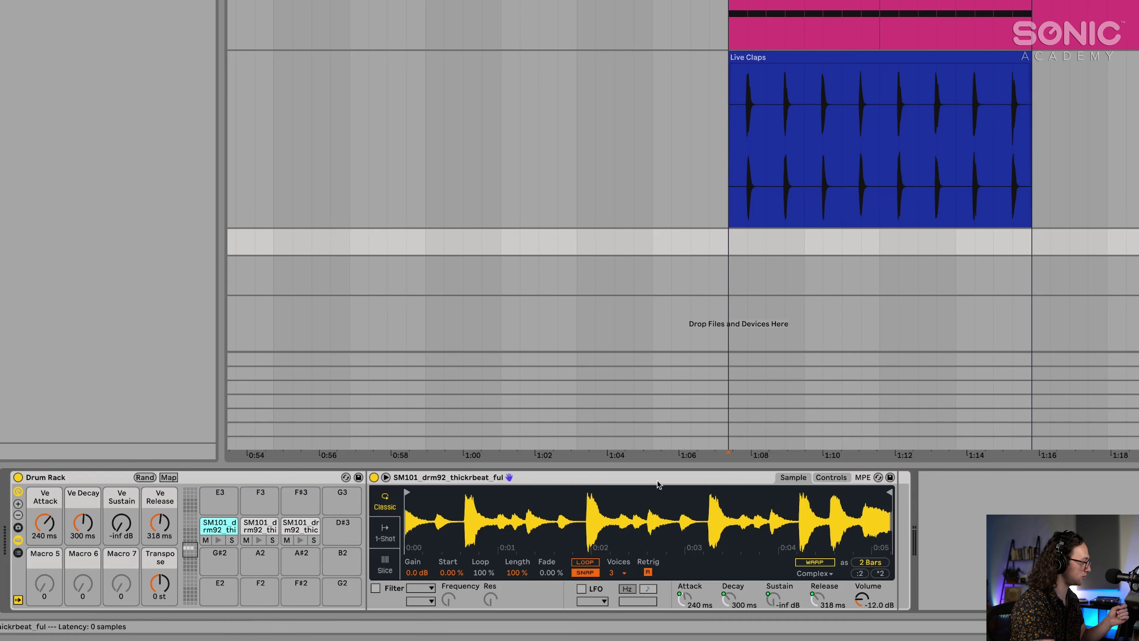
key("ctrl+r")
type("Hat")
key("Return")
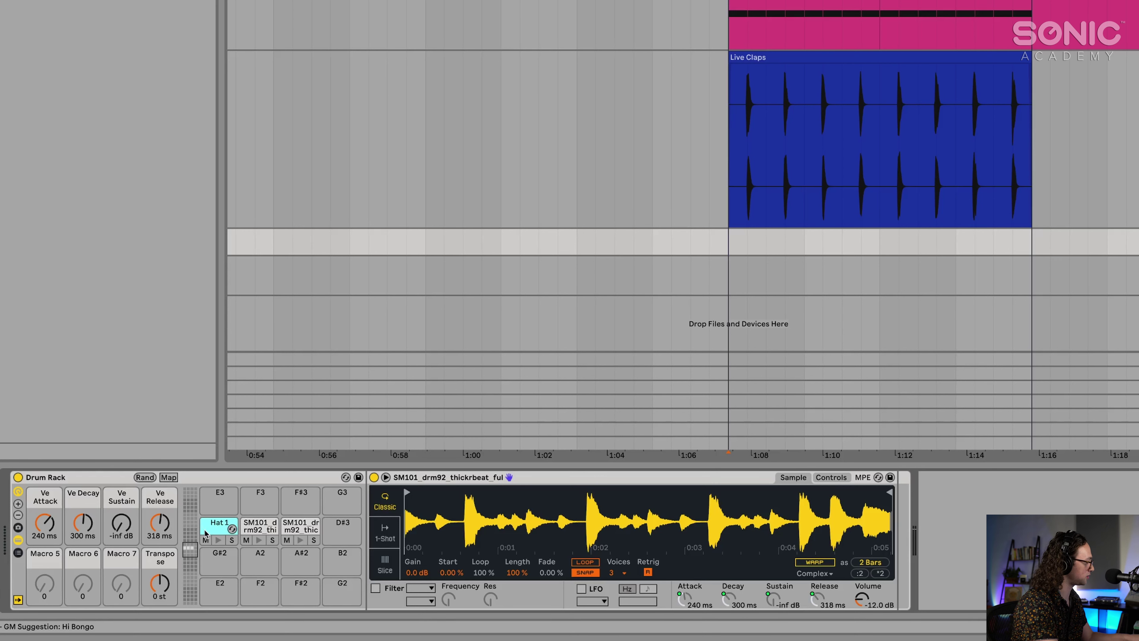
left_click(254, 527)
key("ctrl+r")
type("Hat")
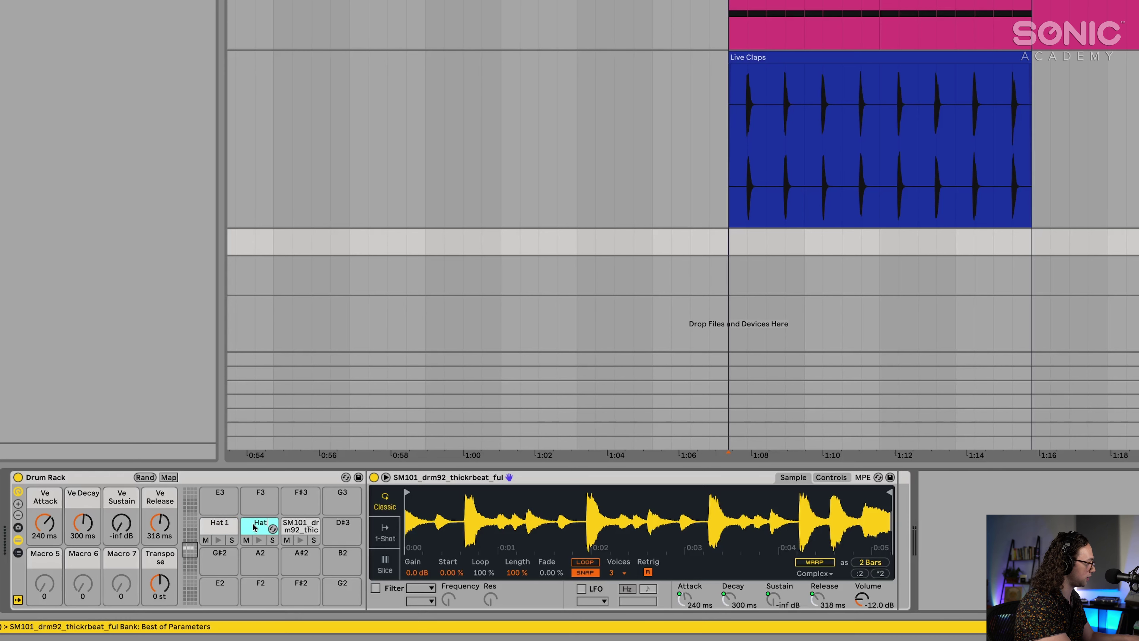
left_click(300, 527)
key("ctrl+r")
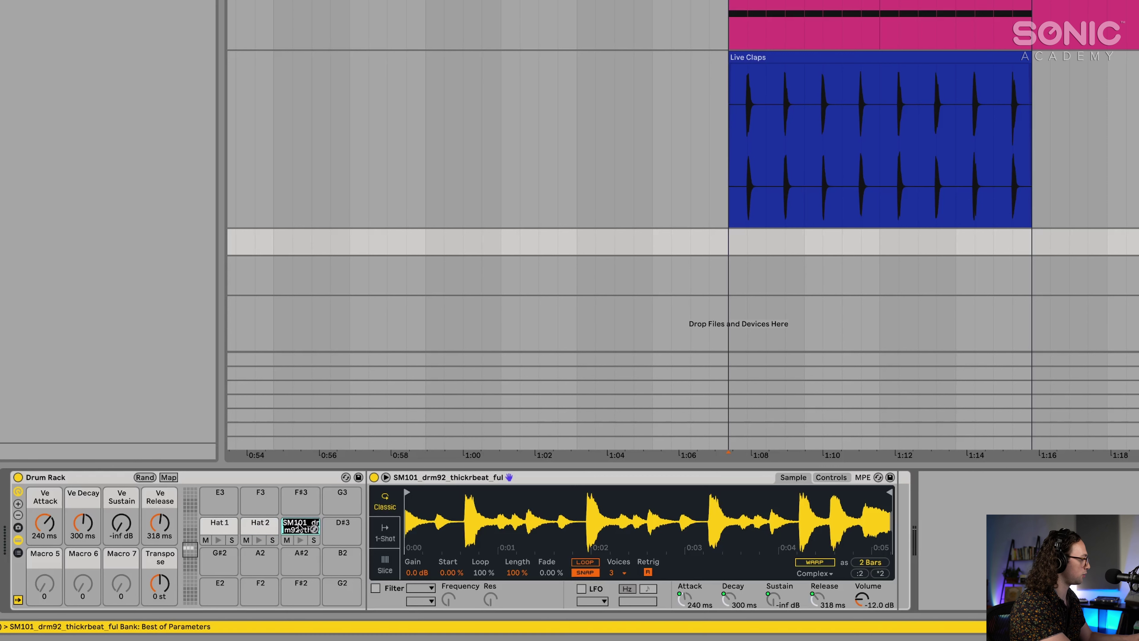
type("Open Hat")
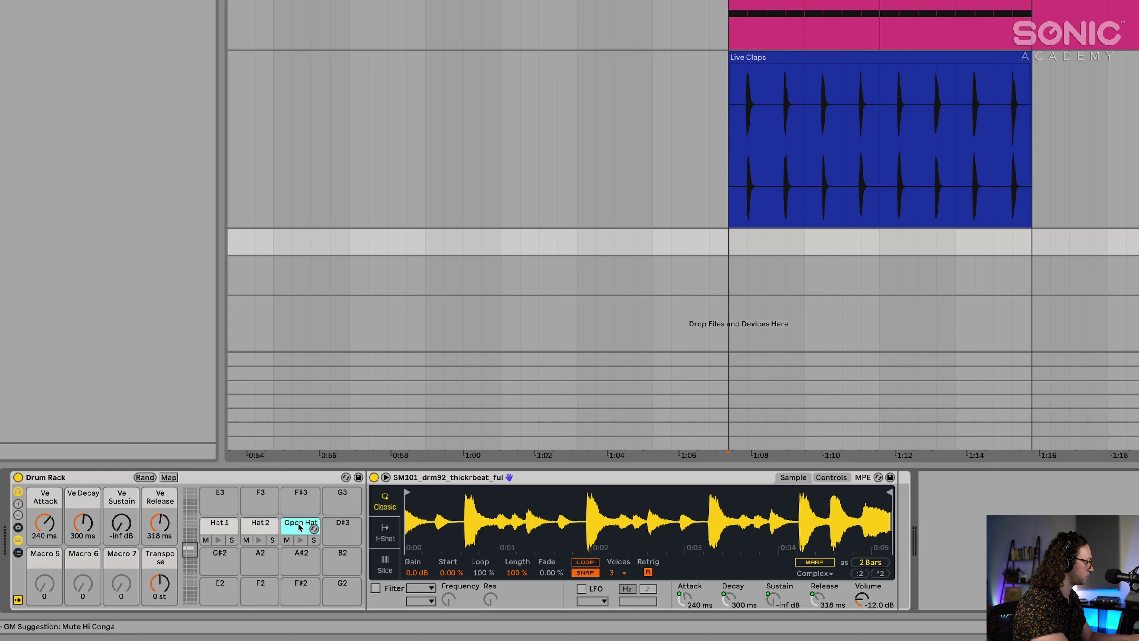
With Hat 1 selected, set the macros to attack 0.00 ms, decay 1.00 ms, sustain 0.0 dB and release 1.54 ms.
left_click(220, 526)
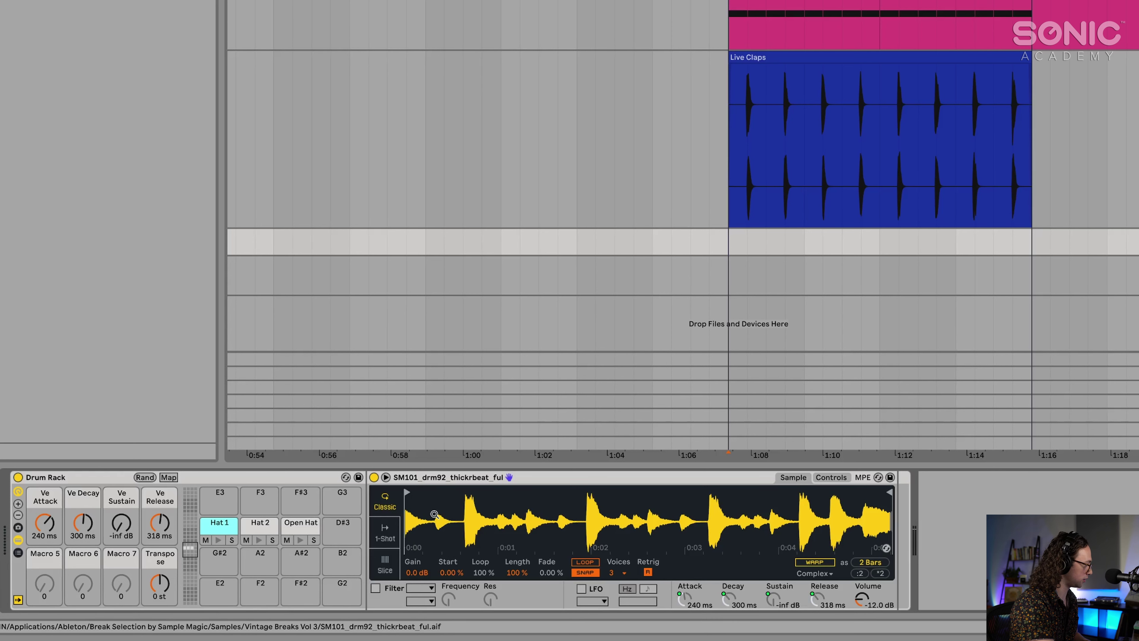
left_click_drag(43, 525, 42, 583)
left_click_drag(85, 526, 85, 583)
left_click_drag(121, 525, 121, 471)
left_click_drag(159, 524, 160, 583)
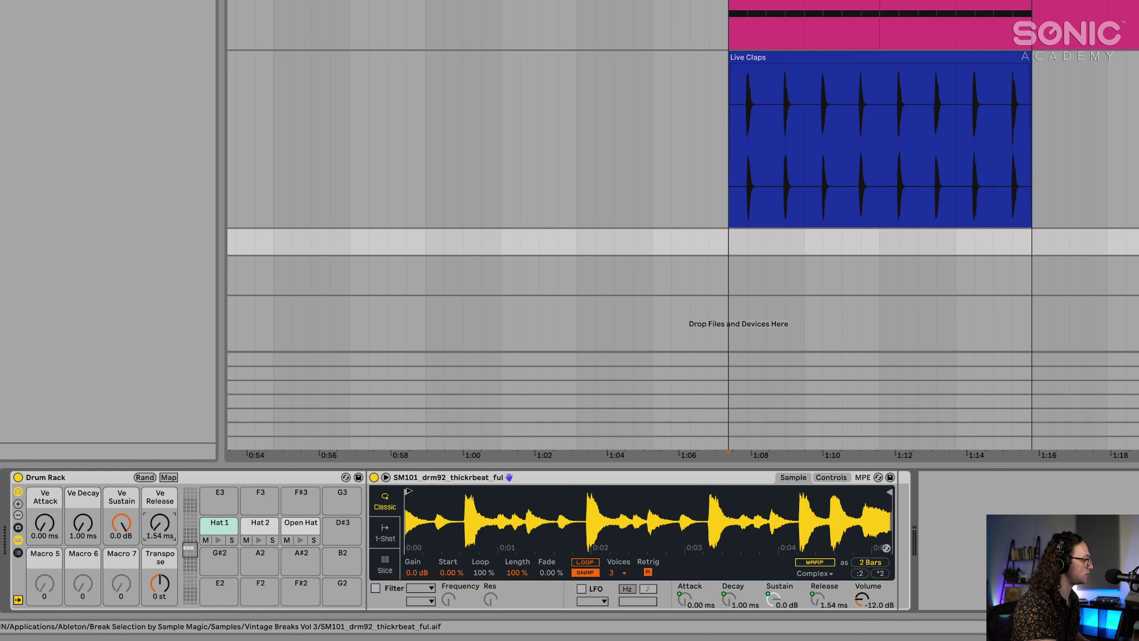
Trim the Hat 1 sample to the small hat hit before the first loud hit, ending right before that loud hit.
left_click_drag(408, 490, 439, 485)
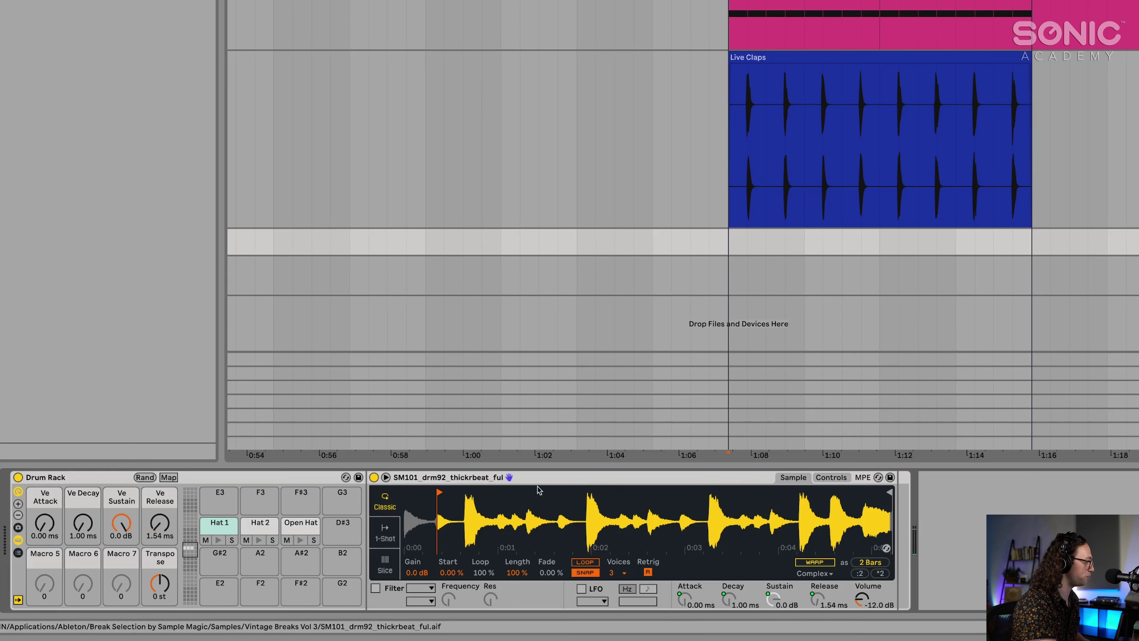
left_click_drag(888, 492, 458, 506)
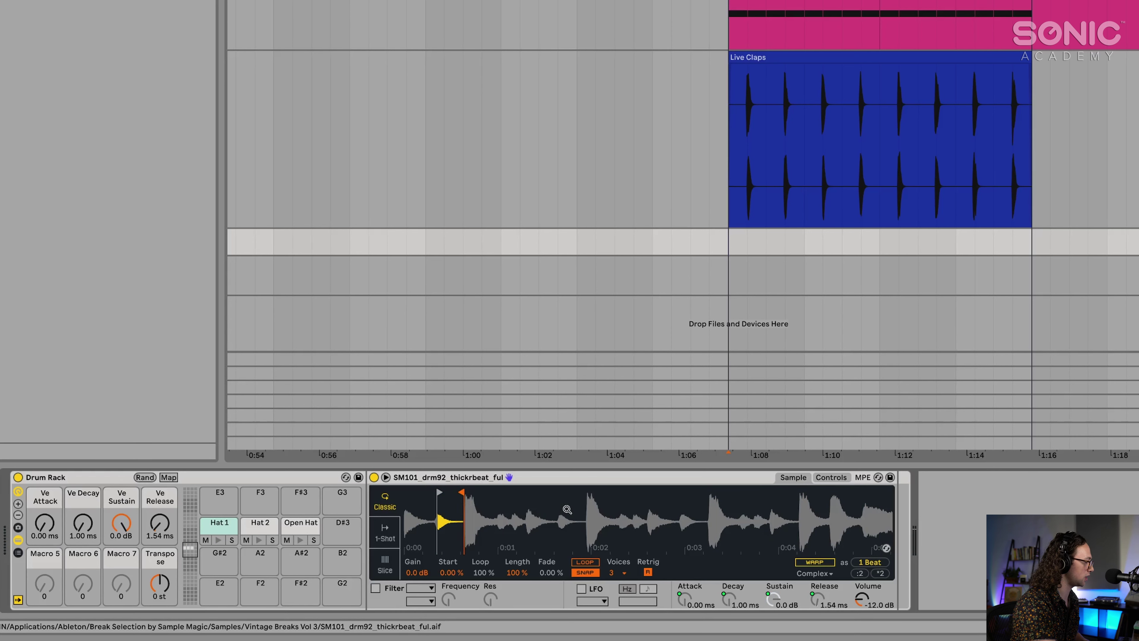
left_click_drag(563, 514, 556, 545)
mouse_move(501, 500)
left_mouse_down()
mouse_move(558, 501)
mouse_move(537, 505)
left_mouse_up()
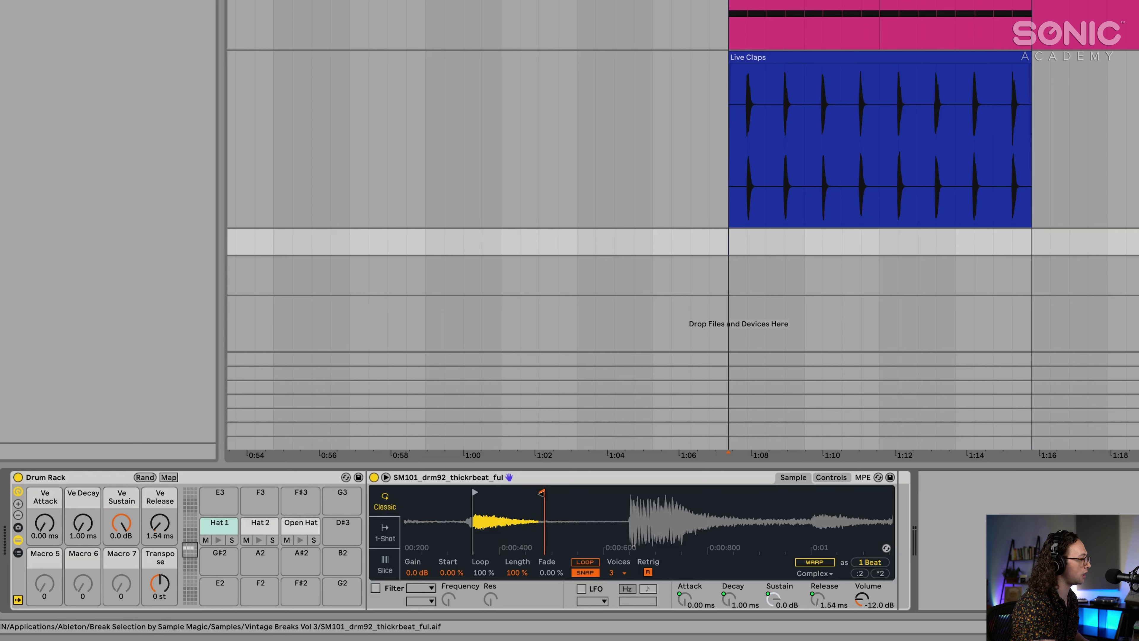
left_click_drag(541, 494, 625, 491)
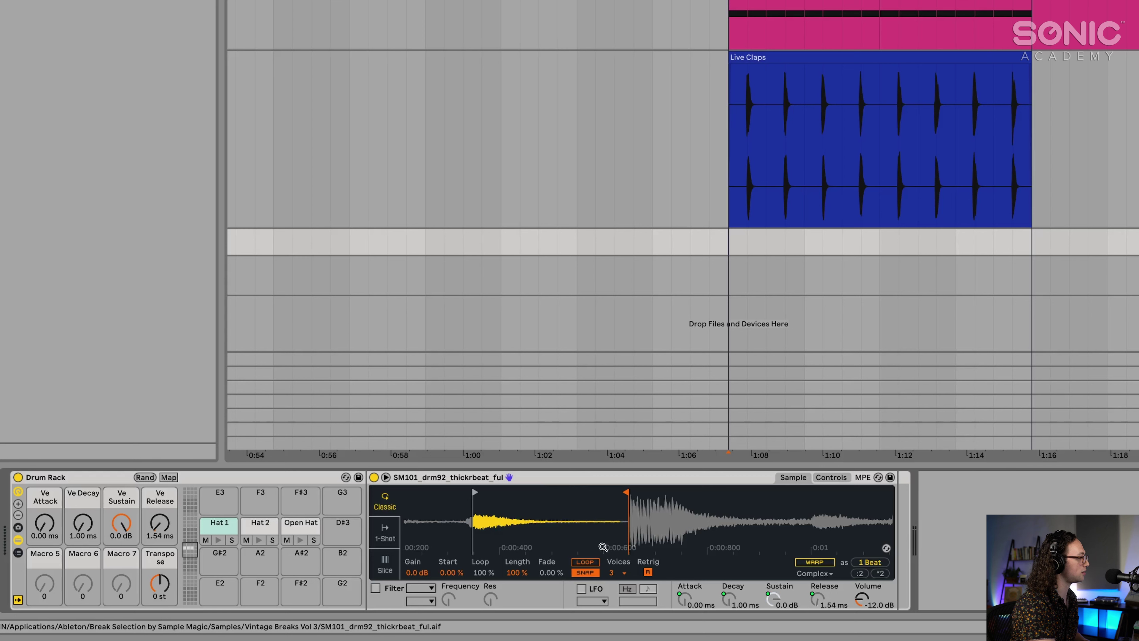
Turn off Snap and fine-tune the Hat 1 sample's start marker to the exact onset of the hat hit.
left_click(593, 573)
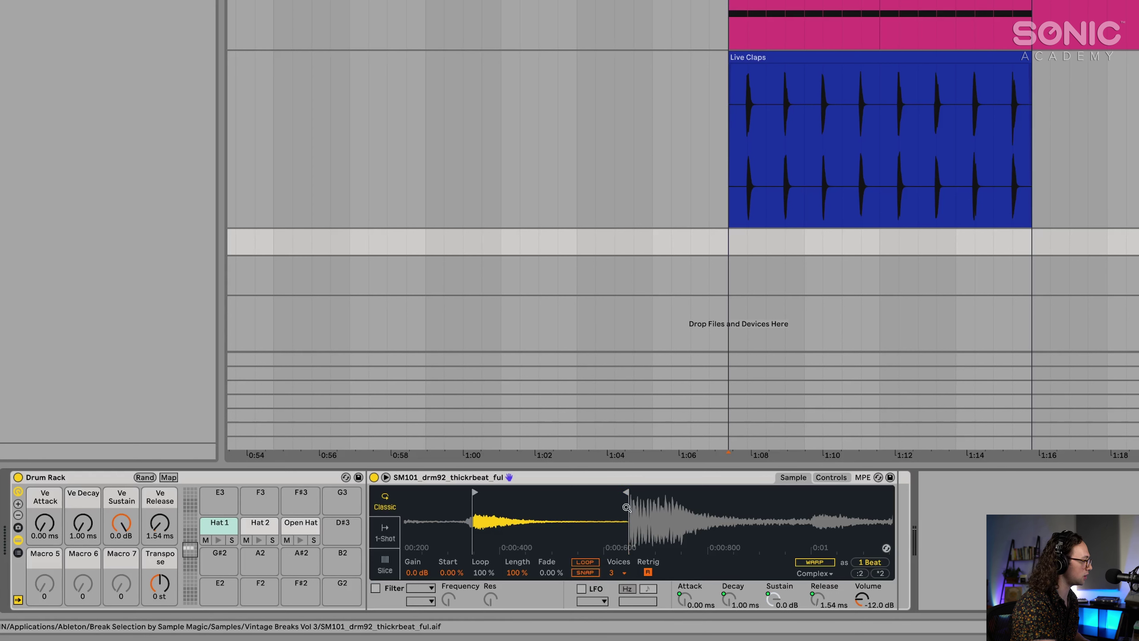
mouse_move(624, 492)
left_mouse_down()
mouse_move(637, 493)
mouse_move(626, 494)
left_mouse_up()
left_click_drag(474, 493, 467, 493)
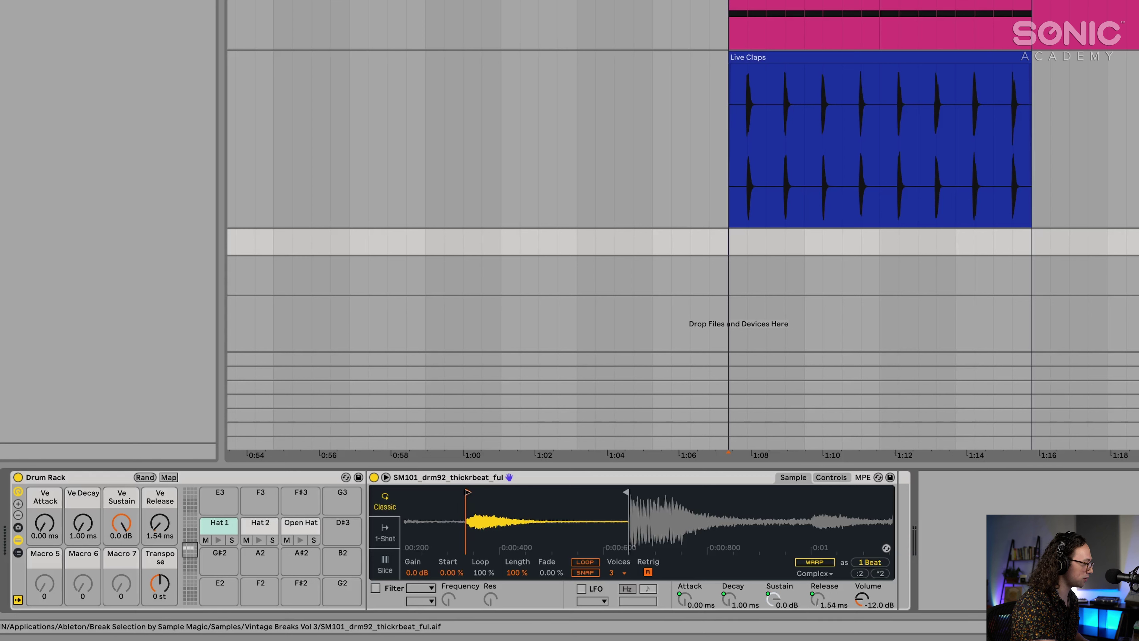
left_click_drag(475, 522, 580, 482)
mouse_move(495, 498)
left_mouse_down()
mouse_move(496, 536)
mouse_move(503, 513)
mouse_move(487, 486)
left_mouse_up()
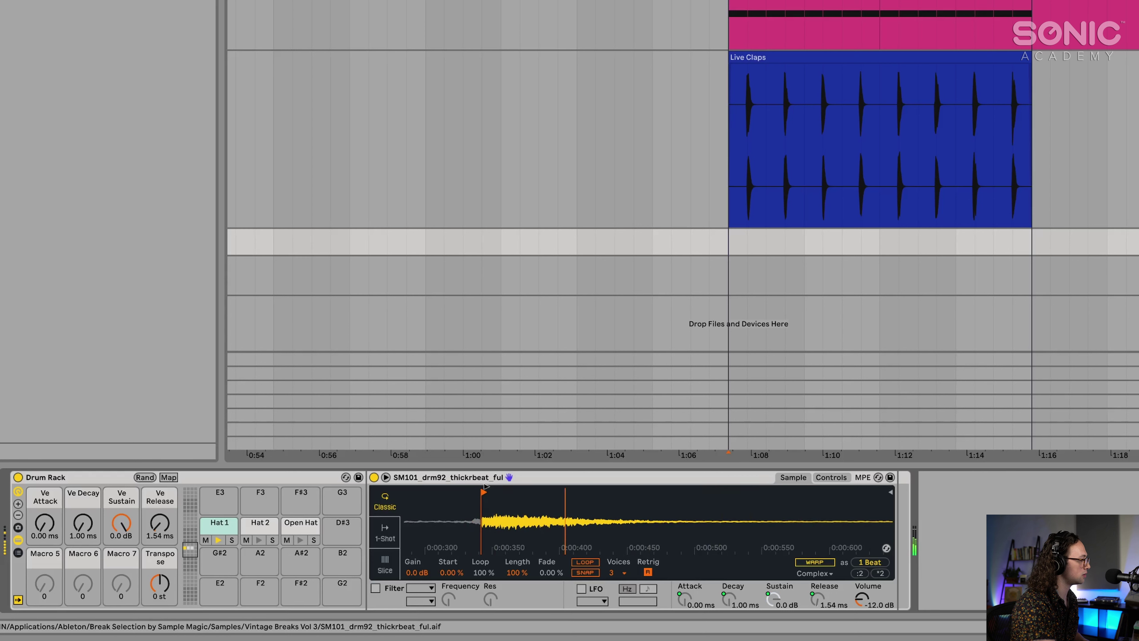
left_click_drag(561, 518, 560, 489)
mouse_move(484, 489)
left_mouse_down()
mouse_move(485, 502)
mouse_move(485, 487)
left_mouse_up()
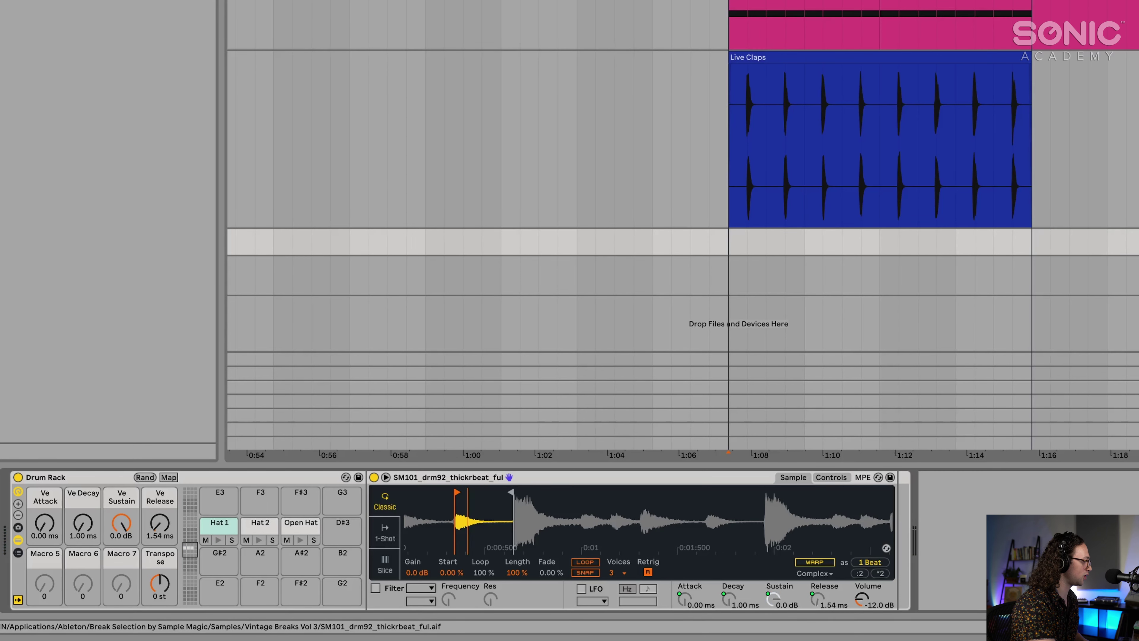
Trim the Hat 2 sample to the small hat hit just before the second loud hit, fine-tuning its start marker to the onset.
left_click(268, 526)
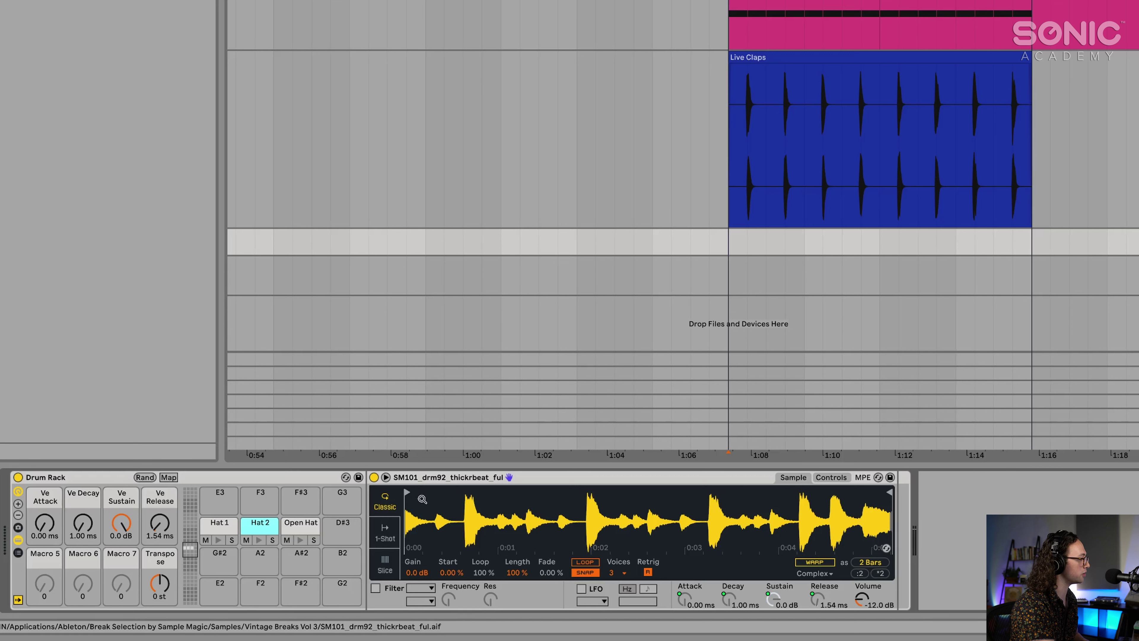
mouse_move(408, 492)
left_mouse_down()
mouse_move(523, 494)
mouse_move(500, 495)
left_mouse_up()
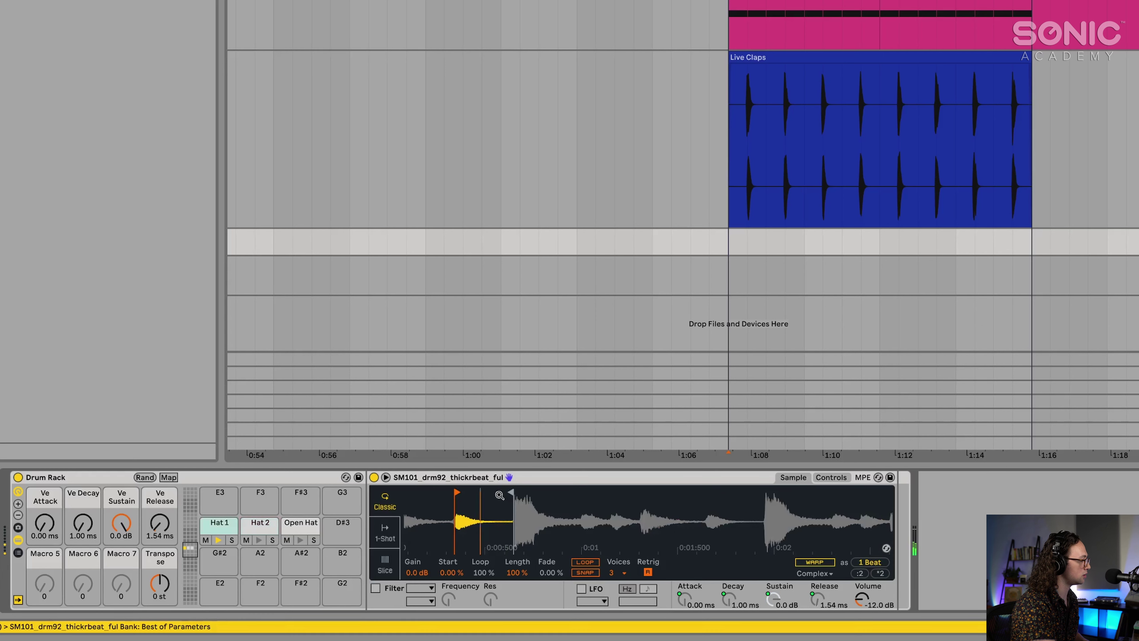
left_click(253, 525)
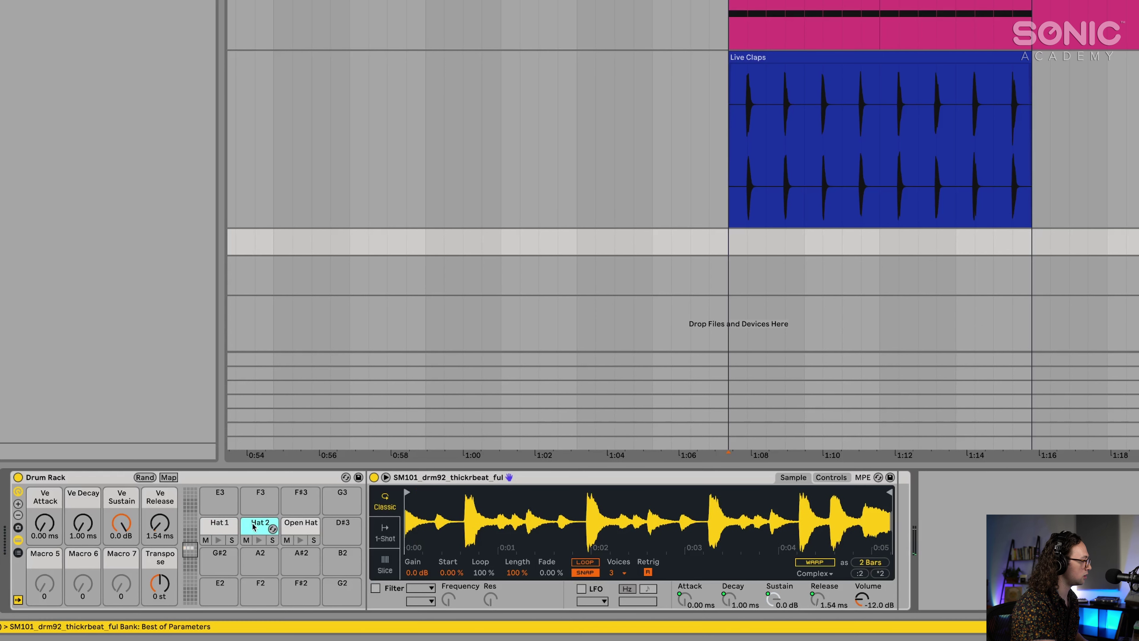
mouse_move(407, 492)
left_mouse_down()
mouse_move(510, 493)
mouse_move(499, 491)
mouse_move(562, 474)
left_mouse_up()
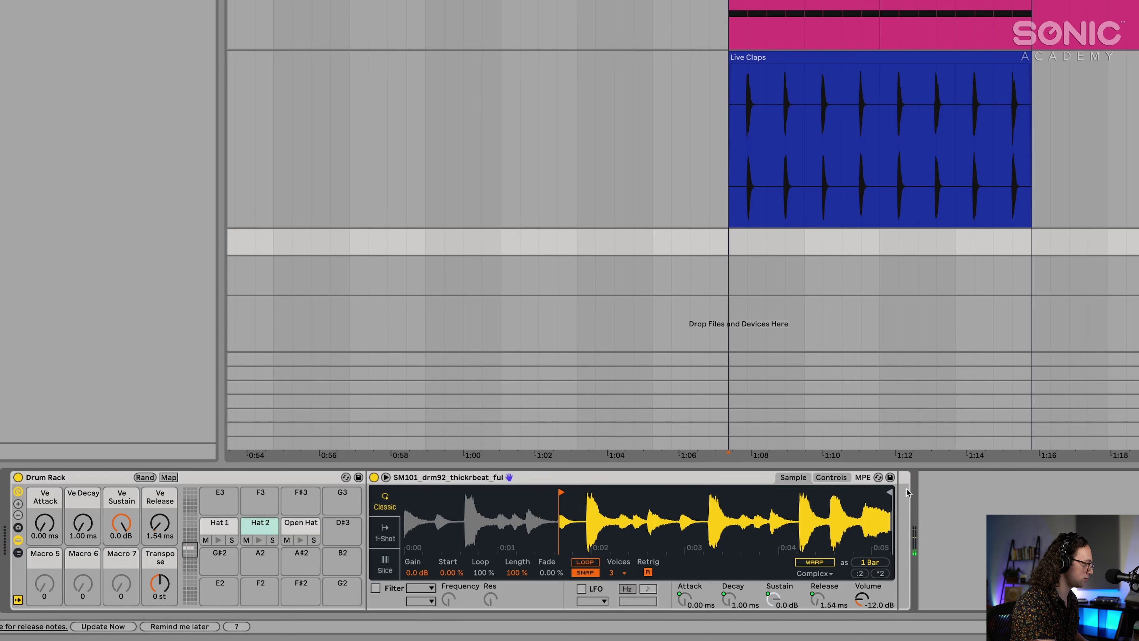
mouse_move(889, 492)
left_mouse_down()
mouse_move(581, 512)
mouse_move(741, 517)
left_mouse_up()
scroll(576, 516, "up", 10)
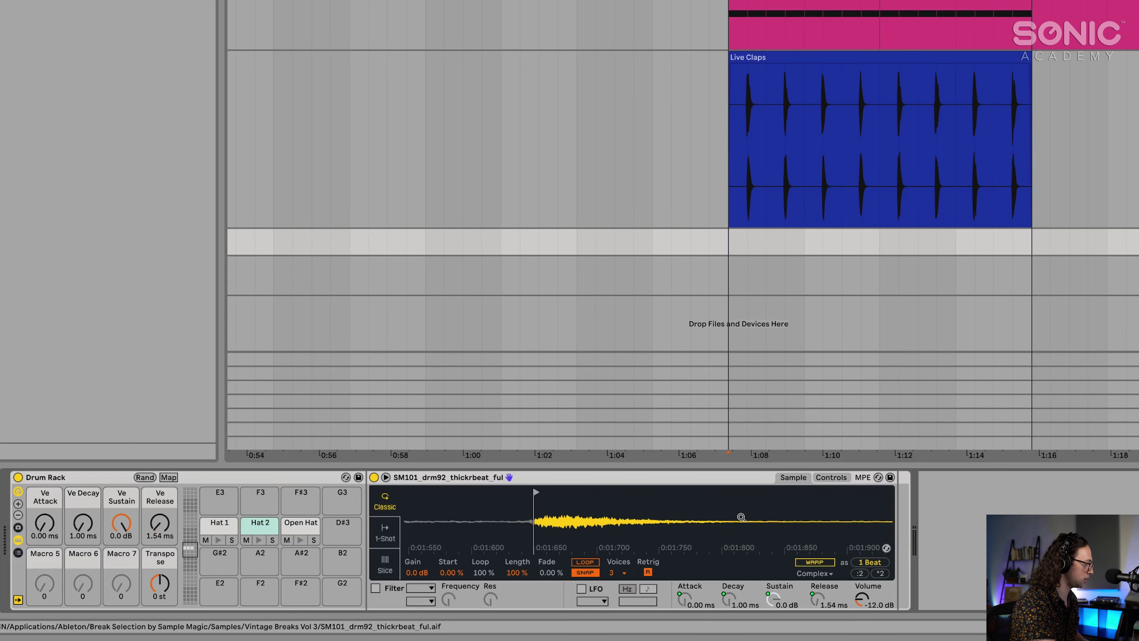
left_click_drag(536, 492, 545, 491)
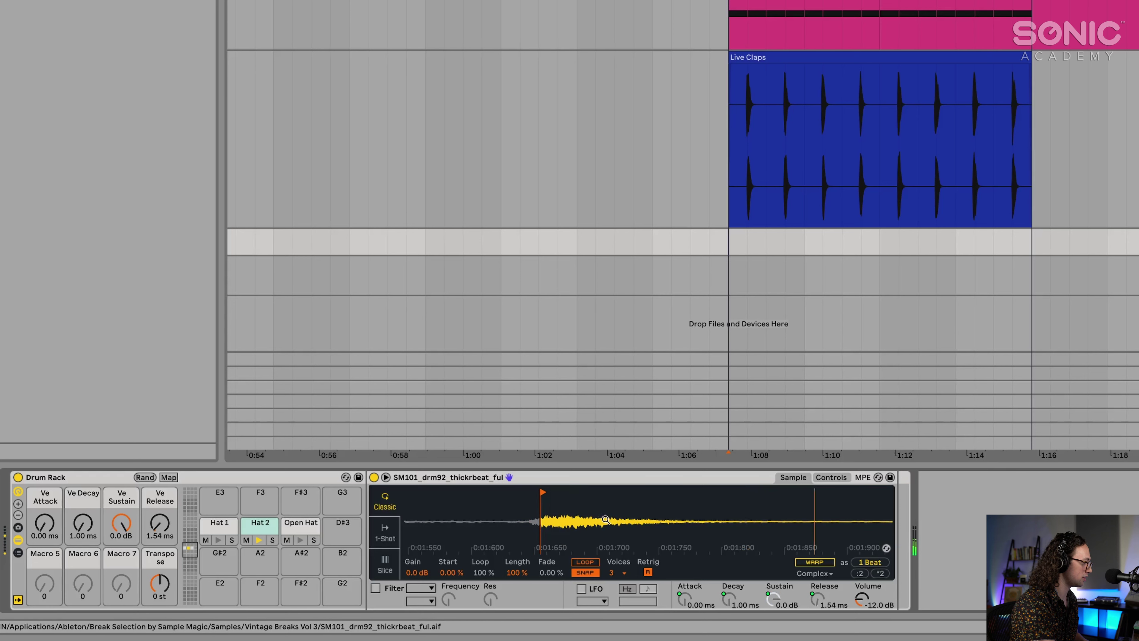
scroll(662, 517, "down", 5)
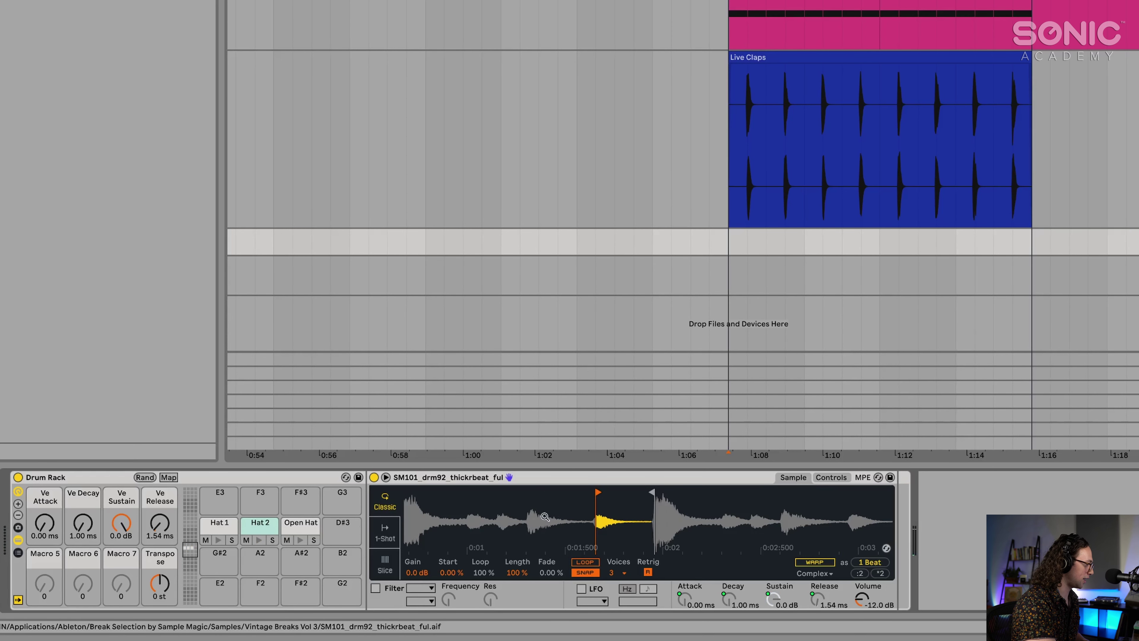
Trim the Open Hat sample to the final hit of the break, with Snap off and the start marker fine-tuned to its onset.
left_click(288, 527)
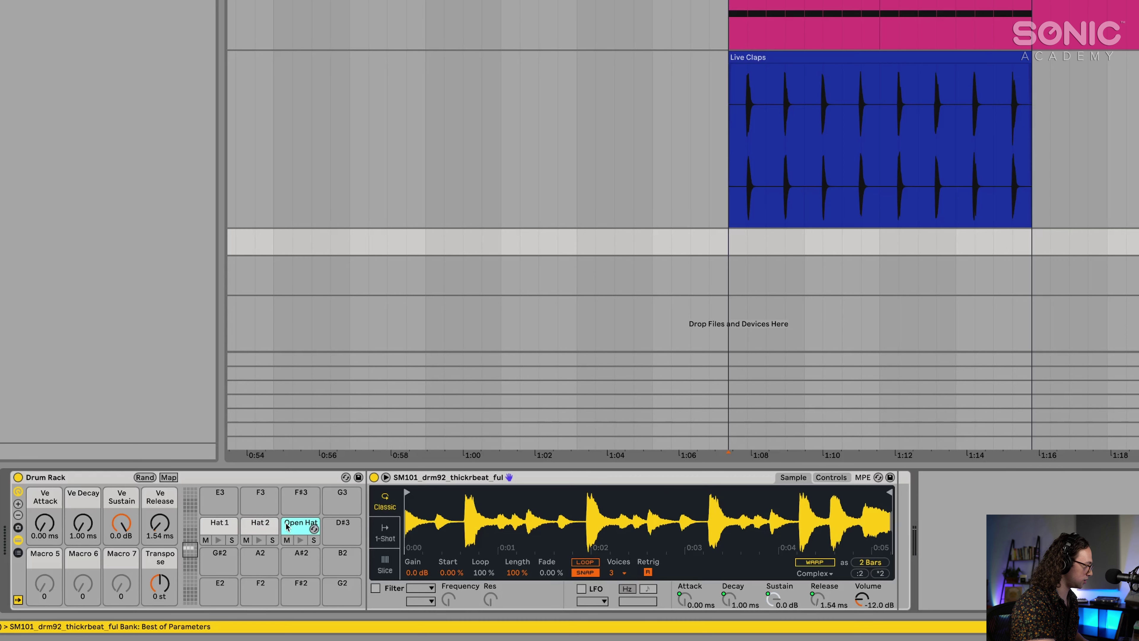
left_click_drag(408, 492, 864, 493)
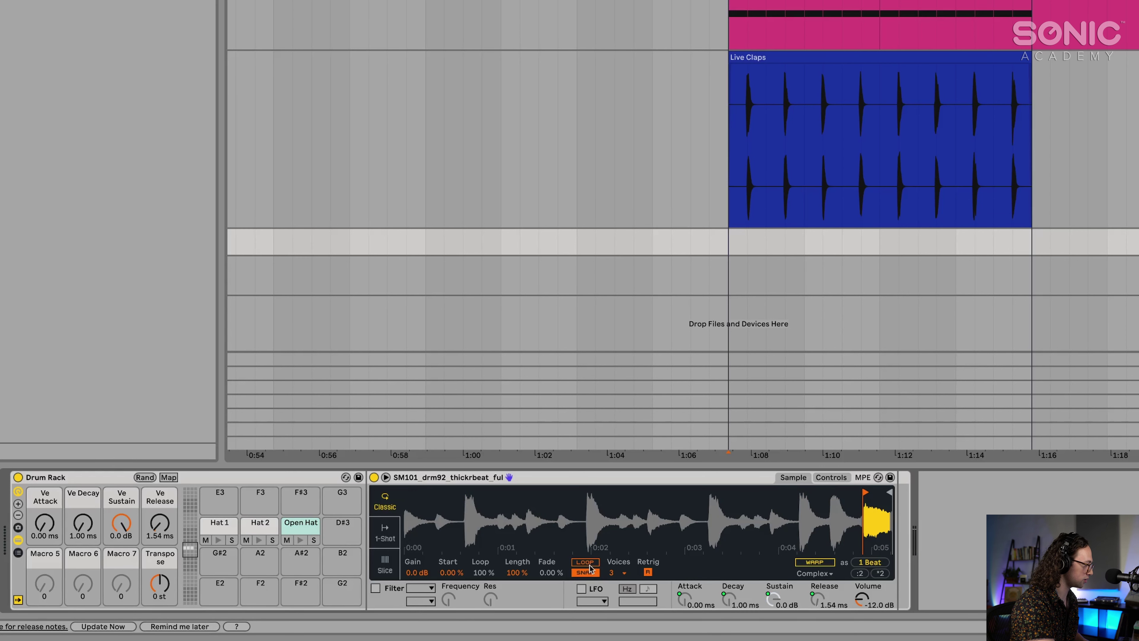
left_click_drag(875, 517, 877, 526)
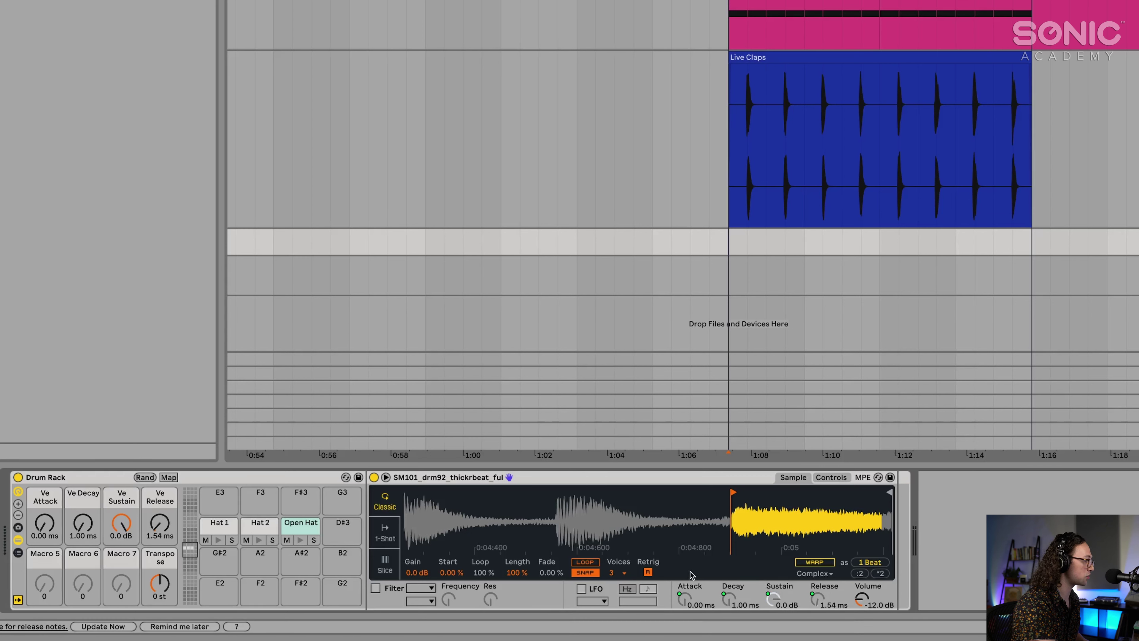
left_click(585, 573)
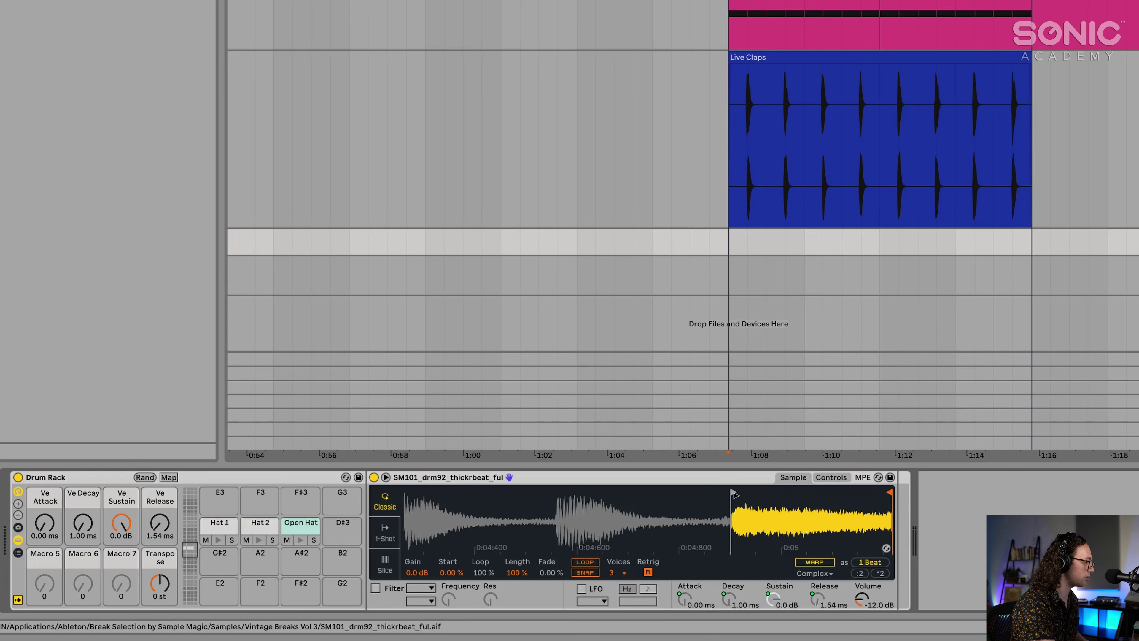
mouse_move(733, 493)
left_mouse_down()
mouse_move(856, 510)
mouse_move(874, 525)
left_mouse_up()
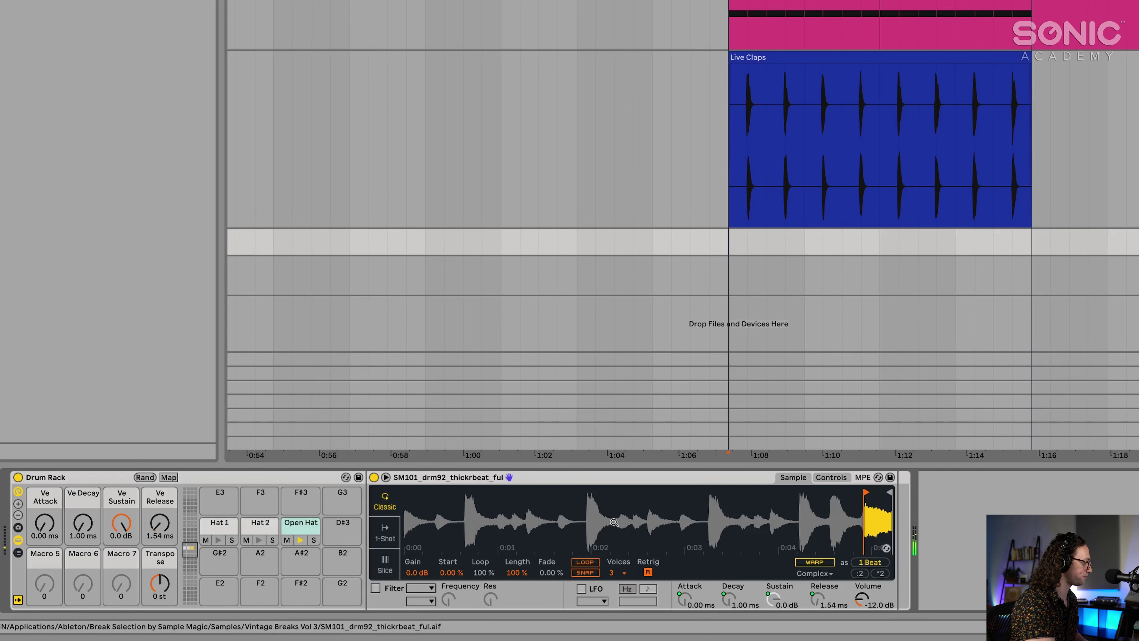
Audition the Hat 1 and Hat 2 pads in alternation to compare the two trimmed hits.
key("a")
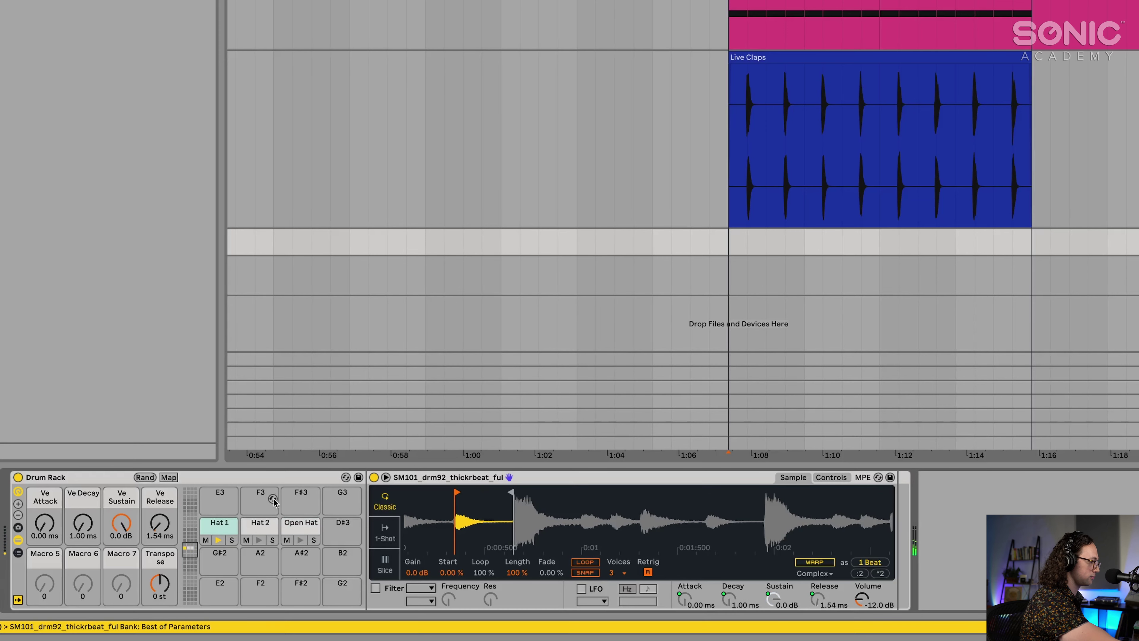
key("w")
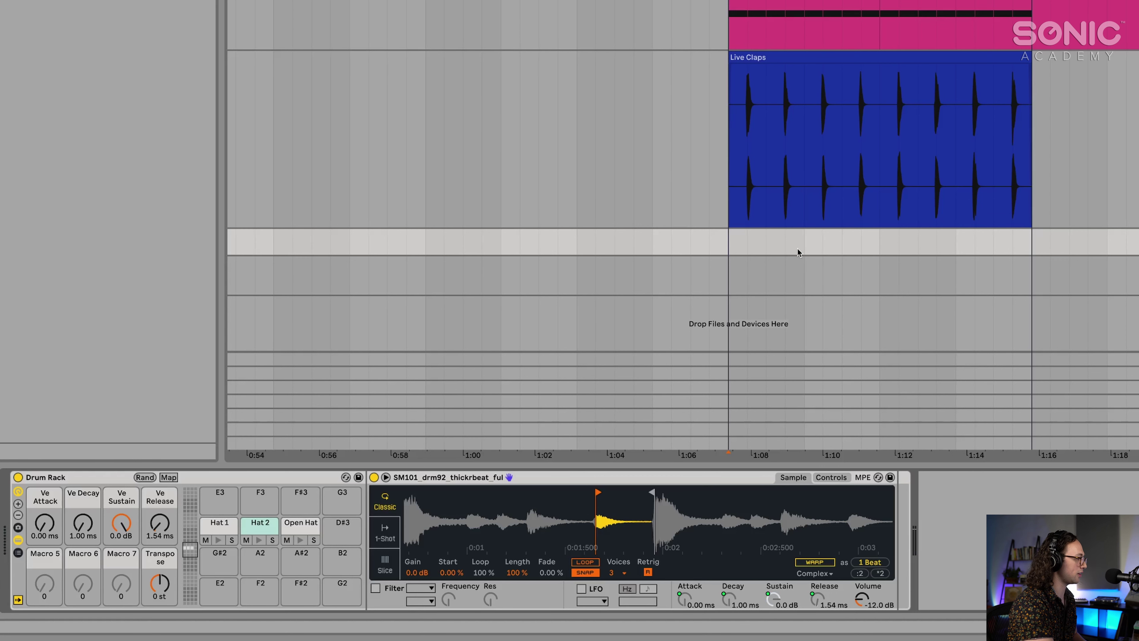
key("w")
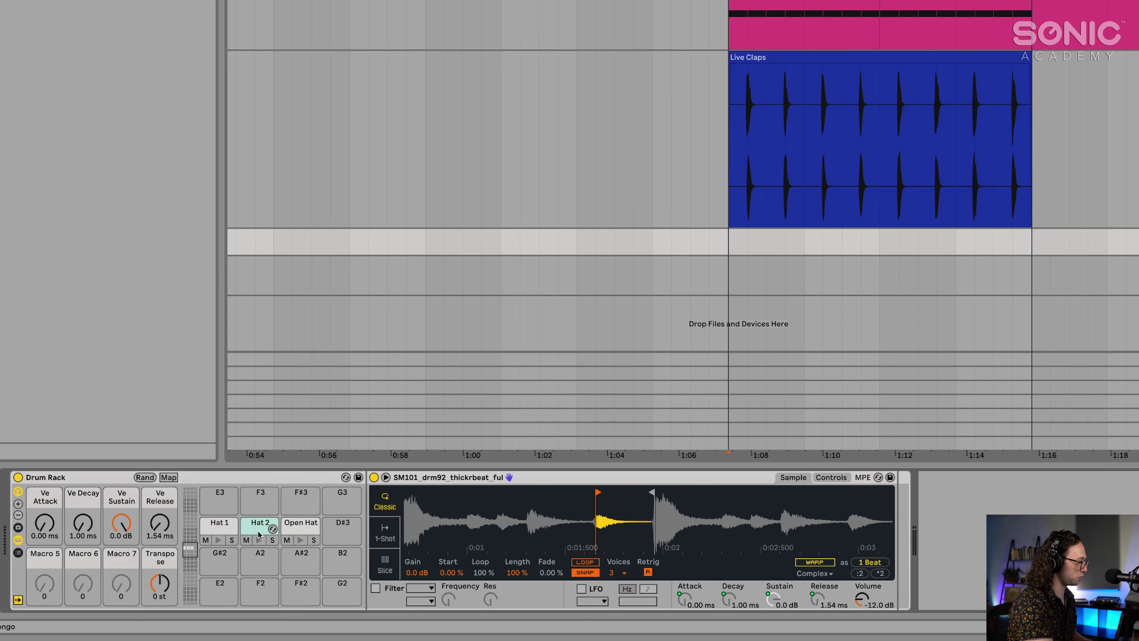
key("a")
key("w")
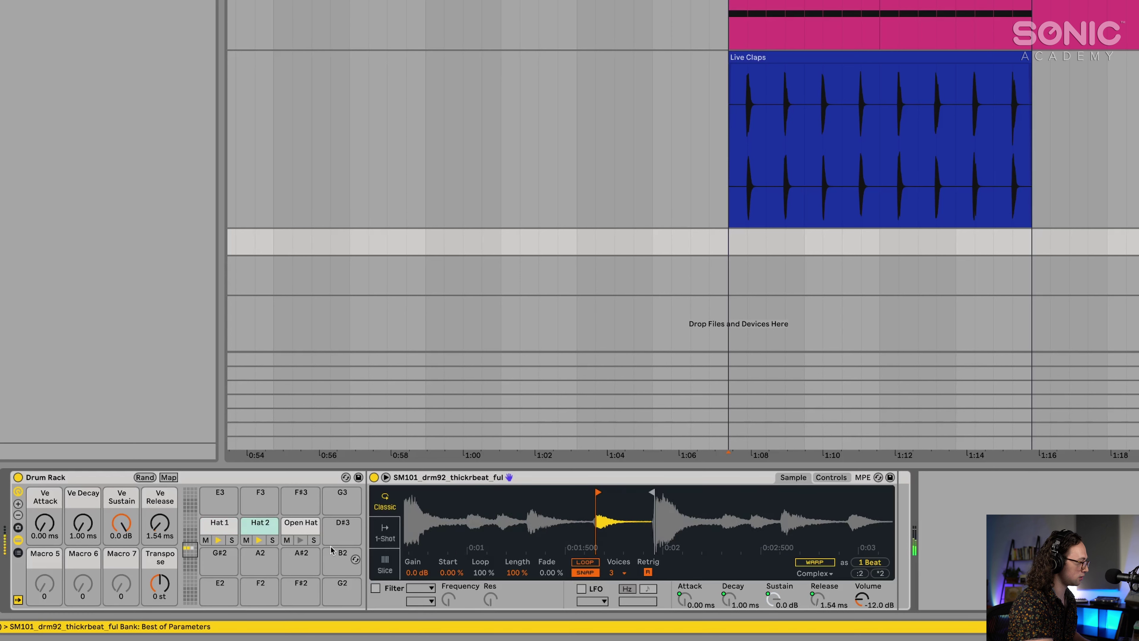
key("a")
key("w")
key("a")
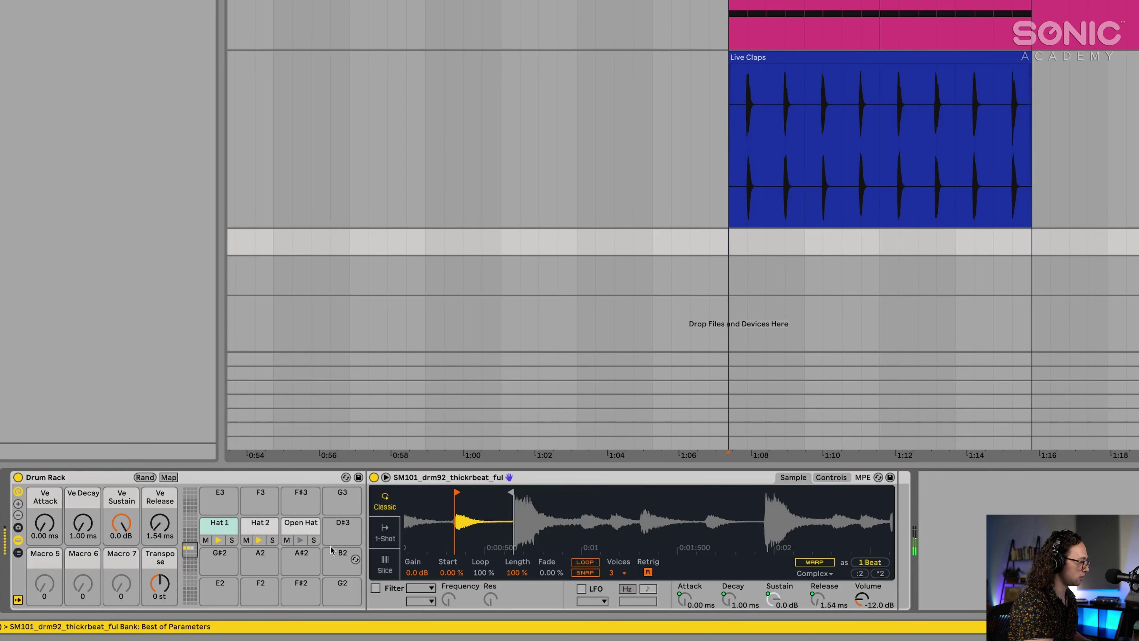
key("w")
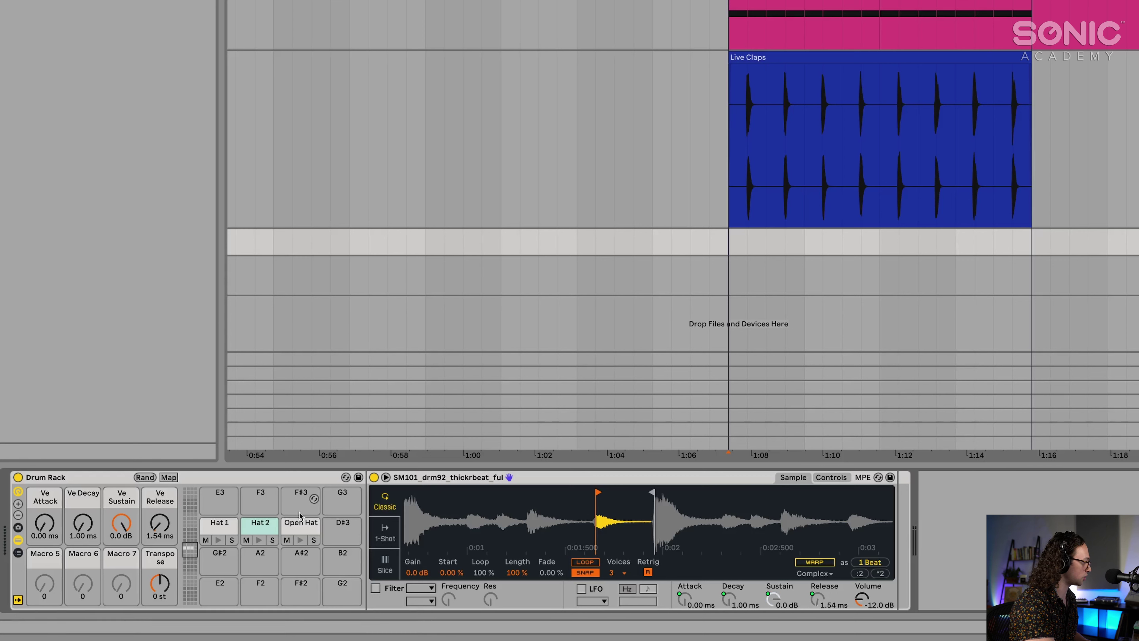
Set the Drum Rack macros to attack 2.00 ms, decay 600 ms, sustain -inf dB and release 600 ms.
left_click_drag(45, 522, 43, 500)
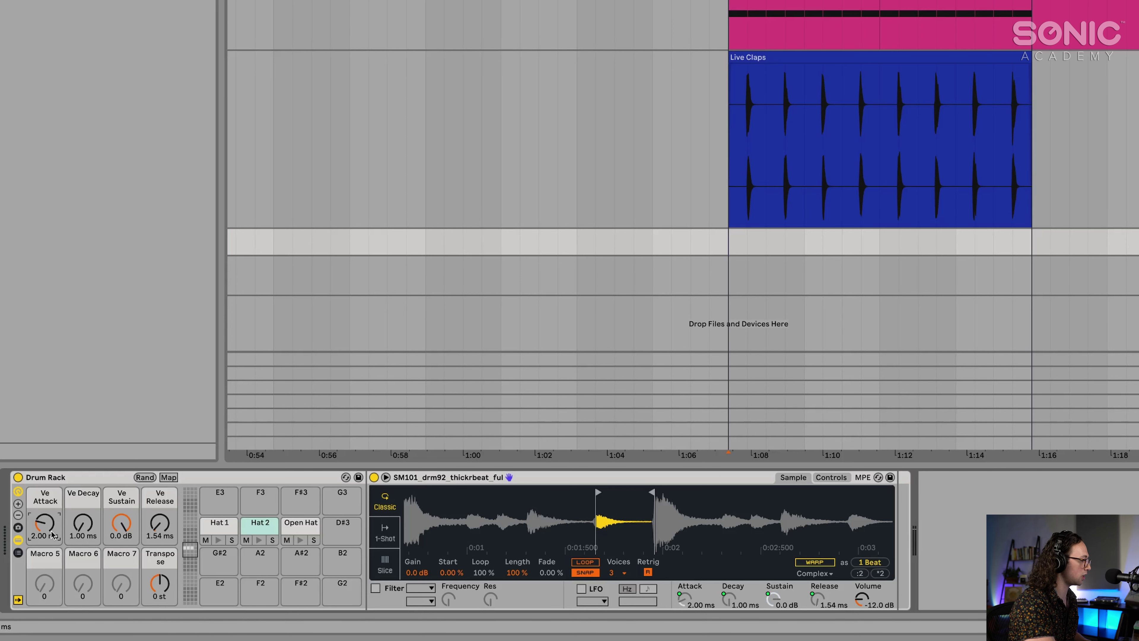
left_click_drag(82, 524, 83, 486)
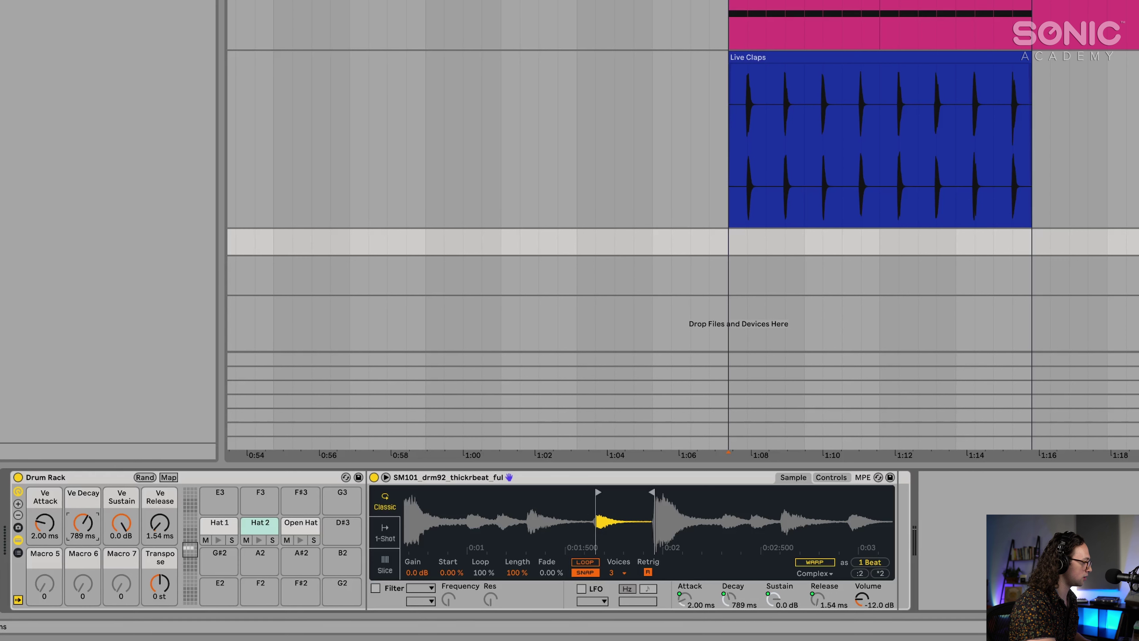
left_click_drag(80, 532, 80, 536)
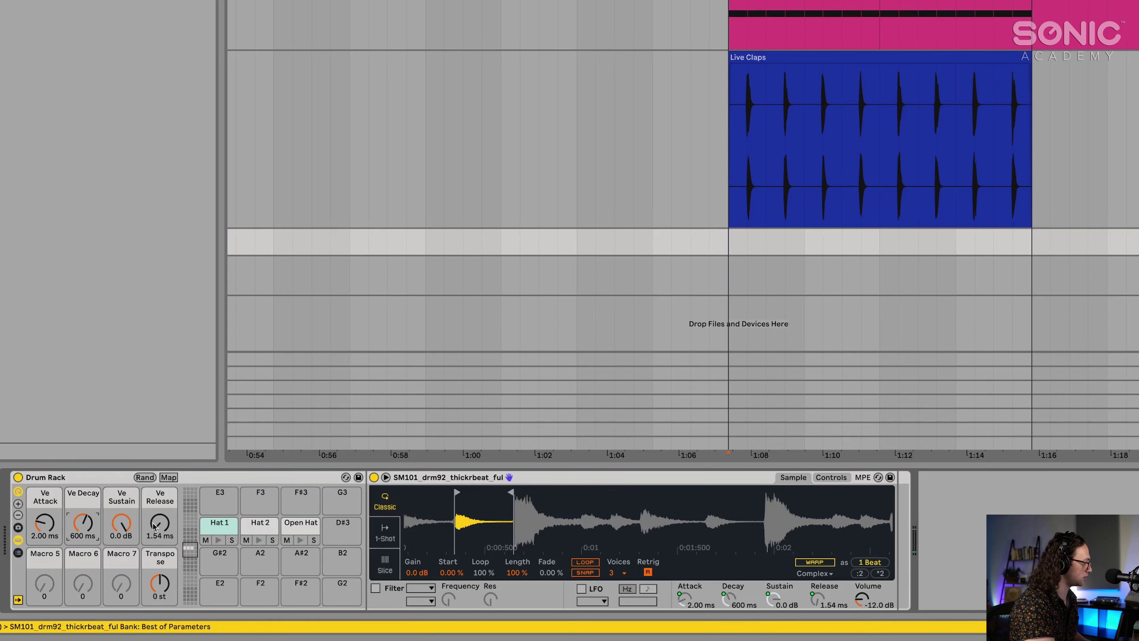
left_click_drag(126, 527, 125, 565)
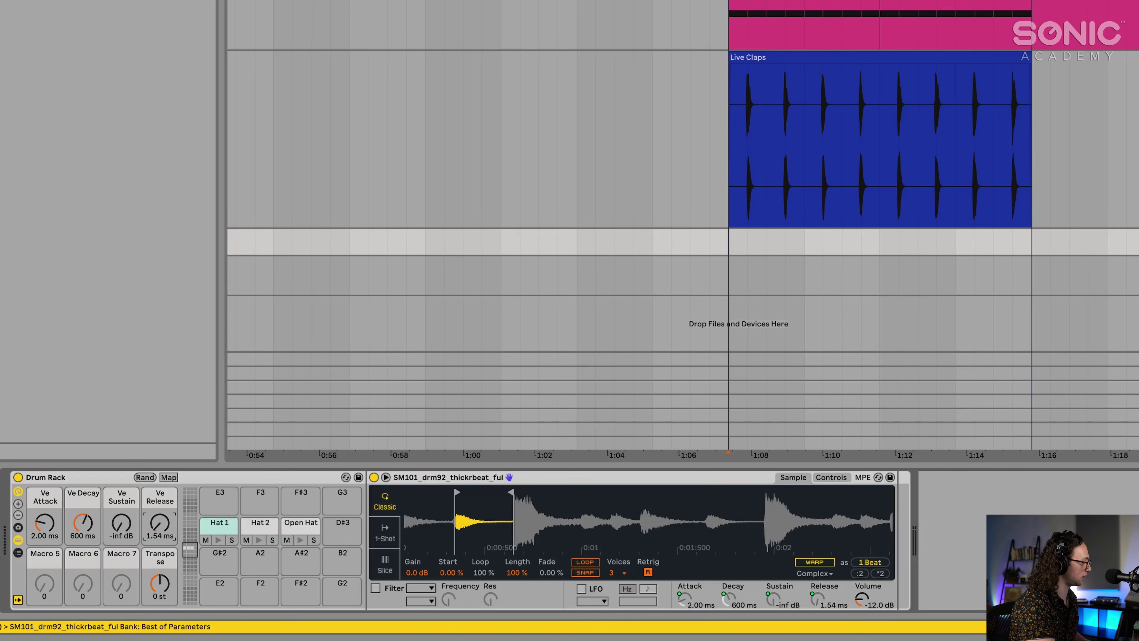
type("600")
key("Return")
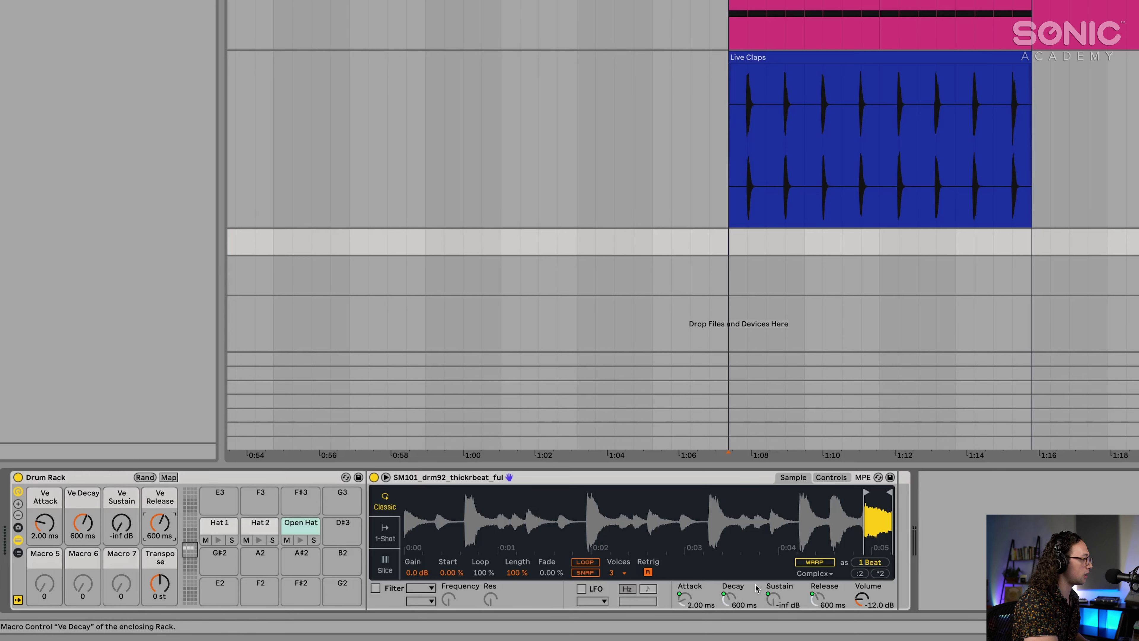
Unmap the Open Hat's sustain from its macro, set it to 0.0 dB, and lower the Open Hat's volume to -18.6 dB.
right_click(771, 598)
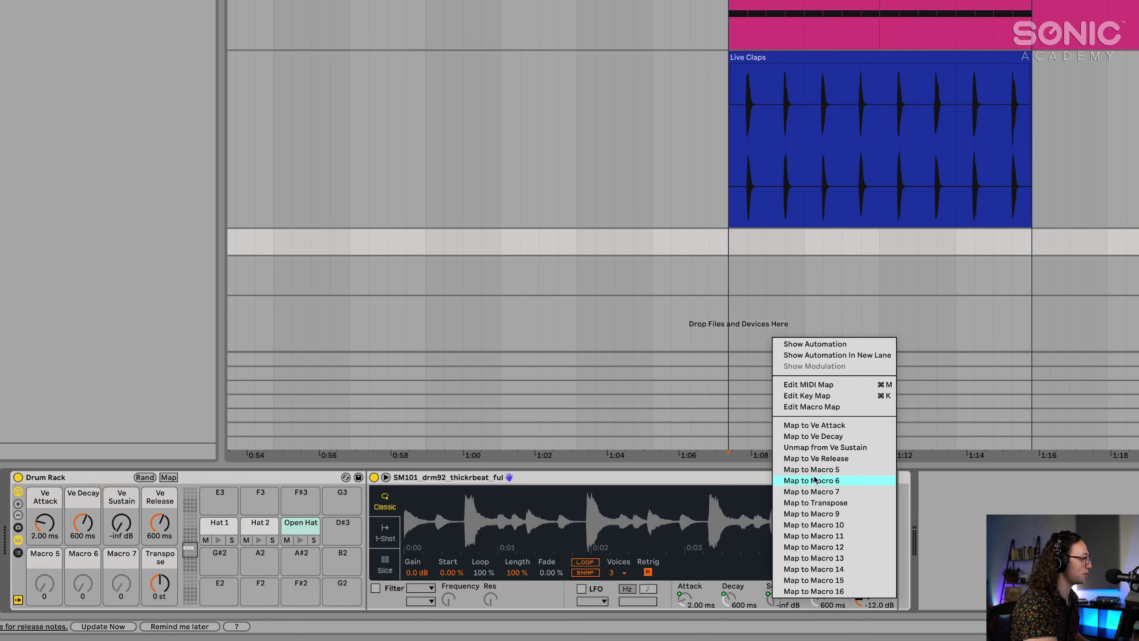
left_click(854, 448)
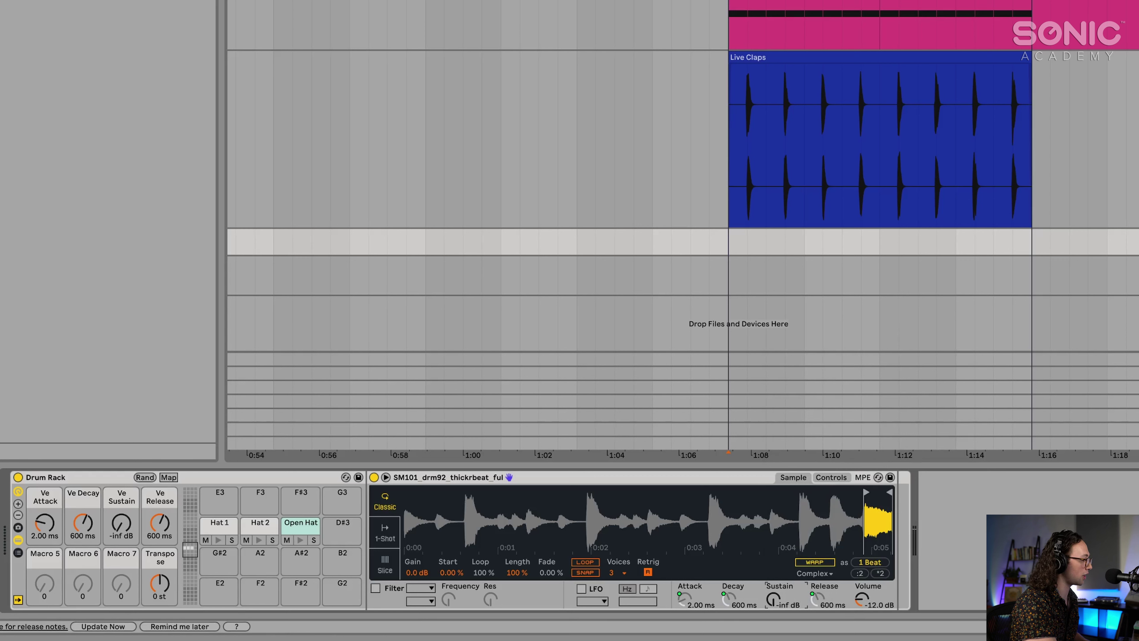
left_click_drag(773, 600, 773, 607)
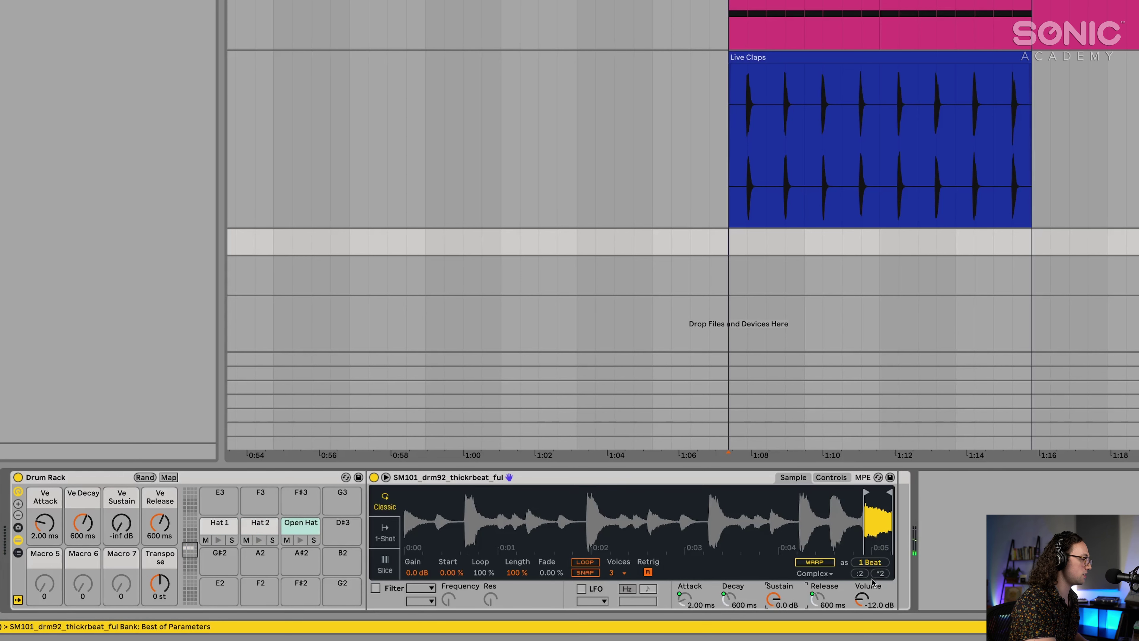
left_click_drag(866, 603, 866, 628)
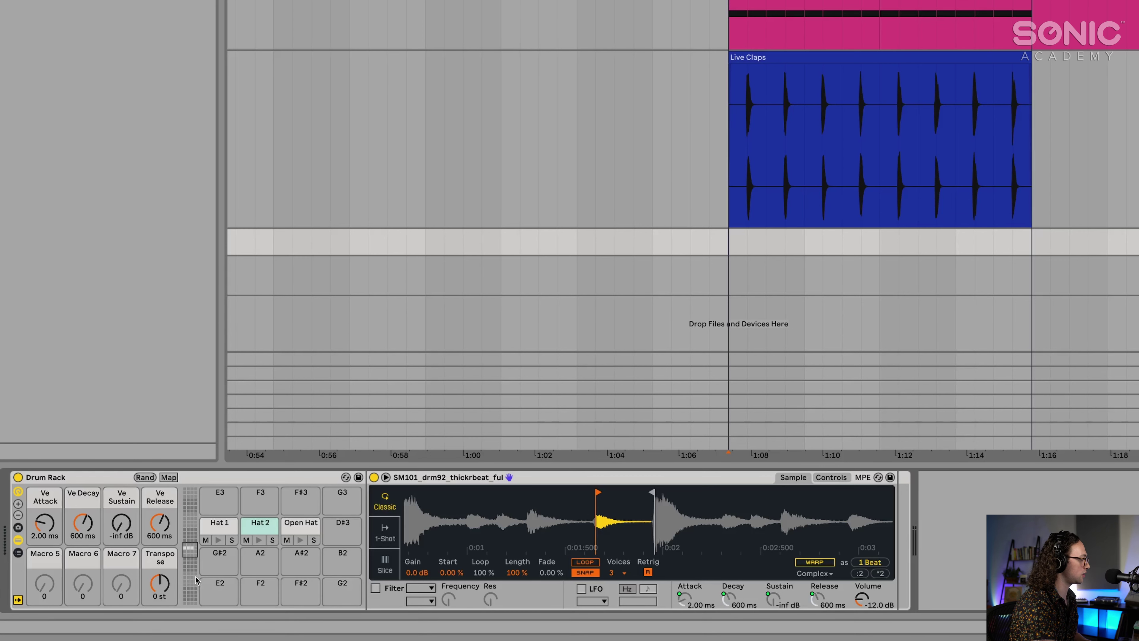
Set the Transpose macro to +4 st and add a Utility with Mono enabled after the Drum Rack.
mouse_move(159, 583)
left_mouse_down()
mouse_move(159, 561)
mouse_move(164, 586)
left_mouse_up()
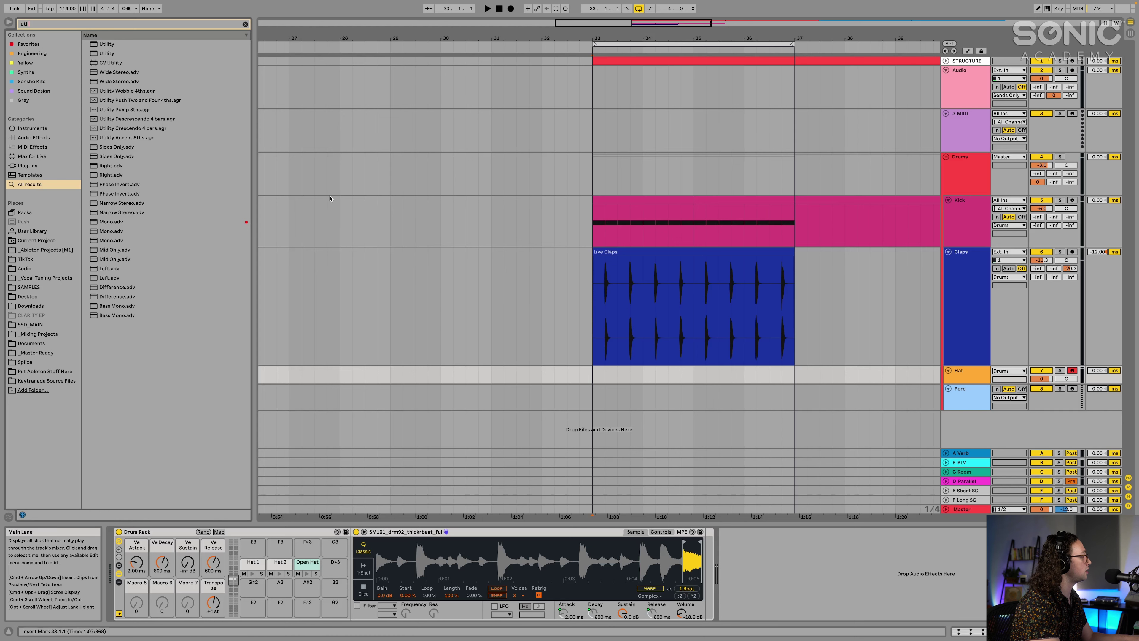
double_click(153, 47)
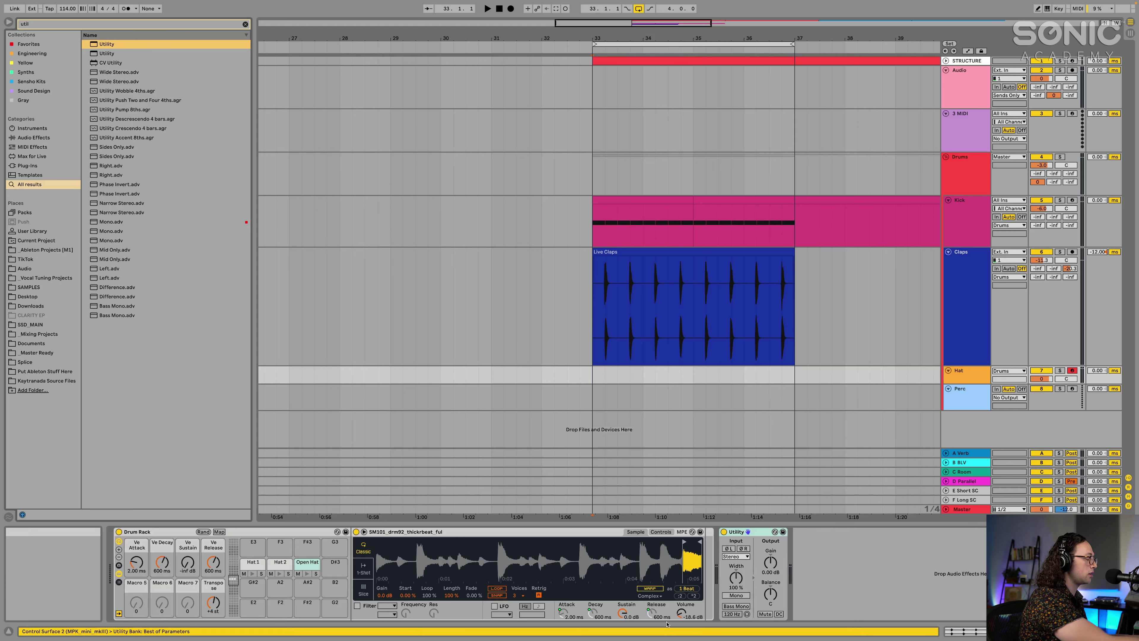
left_click(737, 595)
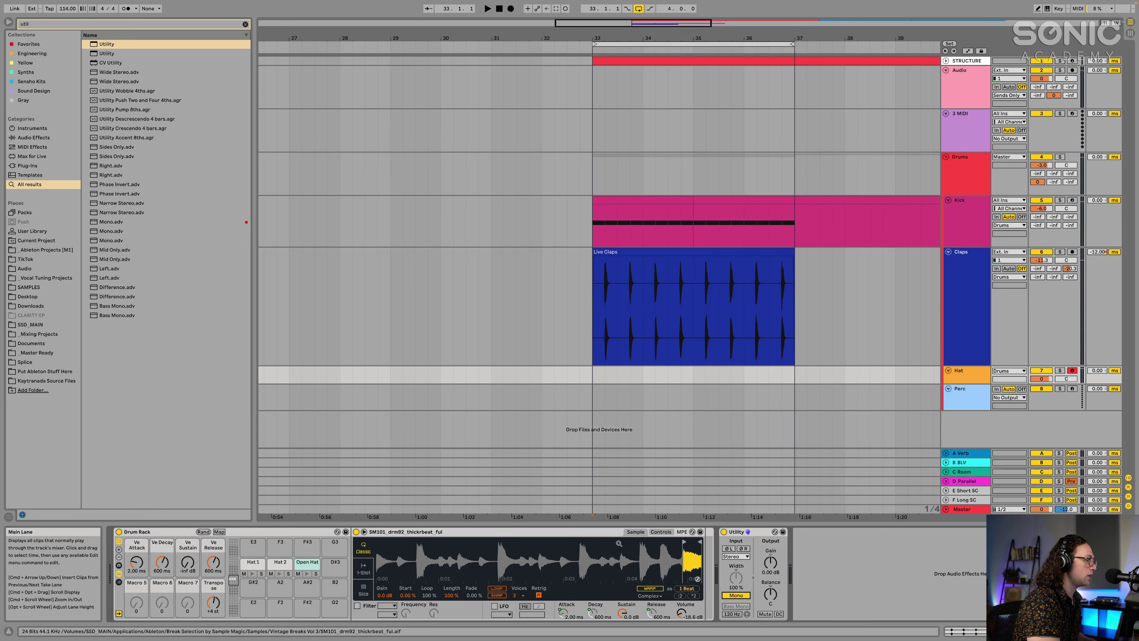
Try panning Hat 1 off-center in its Simpler controls, and bypass and re-enable the Utility.
left_click(660, 531)
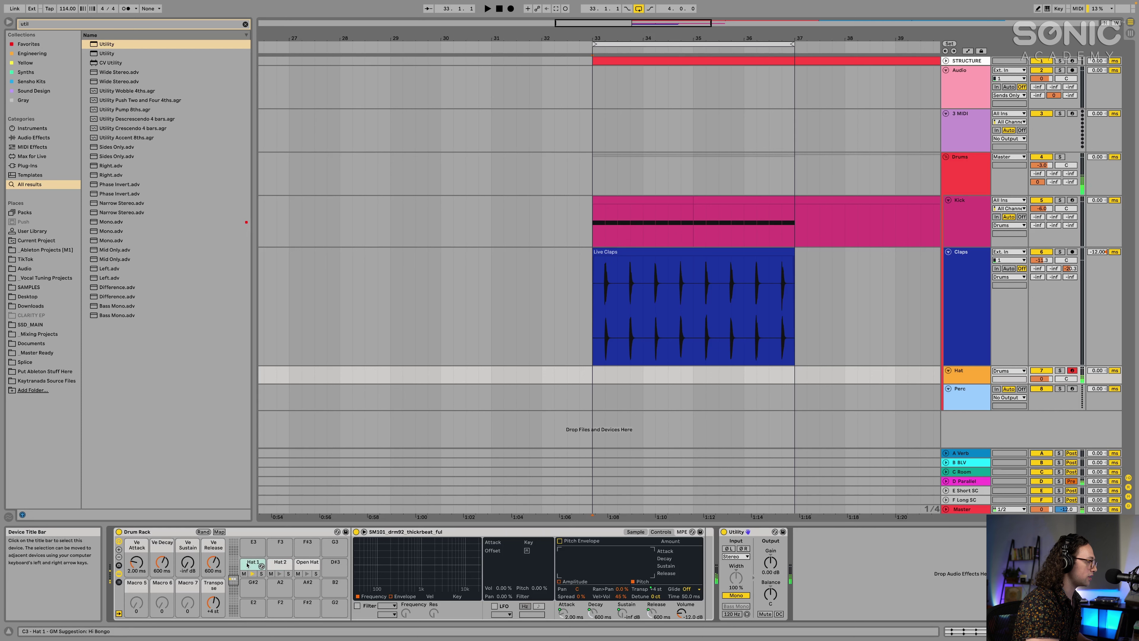
mouse_move(578, 588)
left_mouse_down()
mouse_move(579, 579)
mouse_move(579, 594)
left_mouse_up()
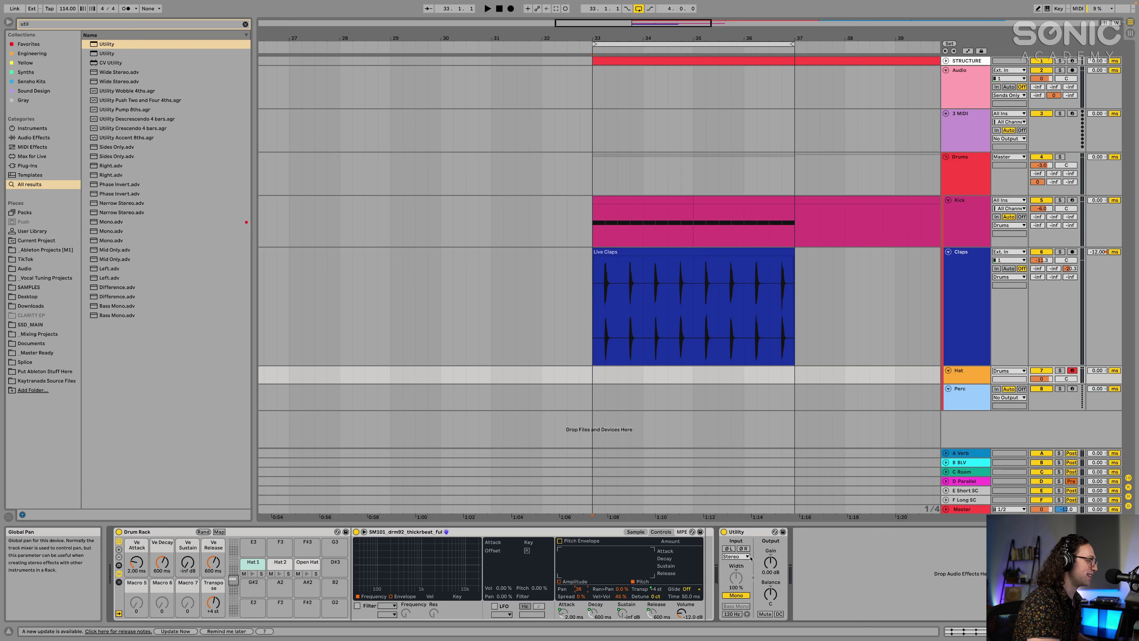
left_click(723, 531)
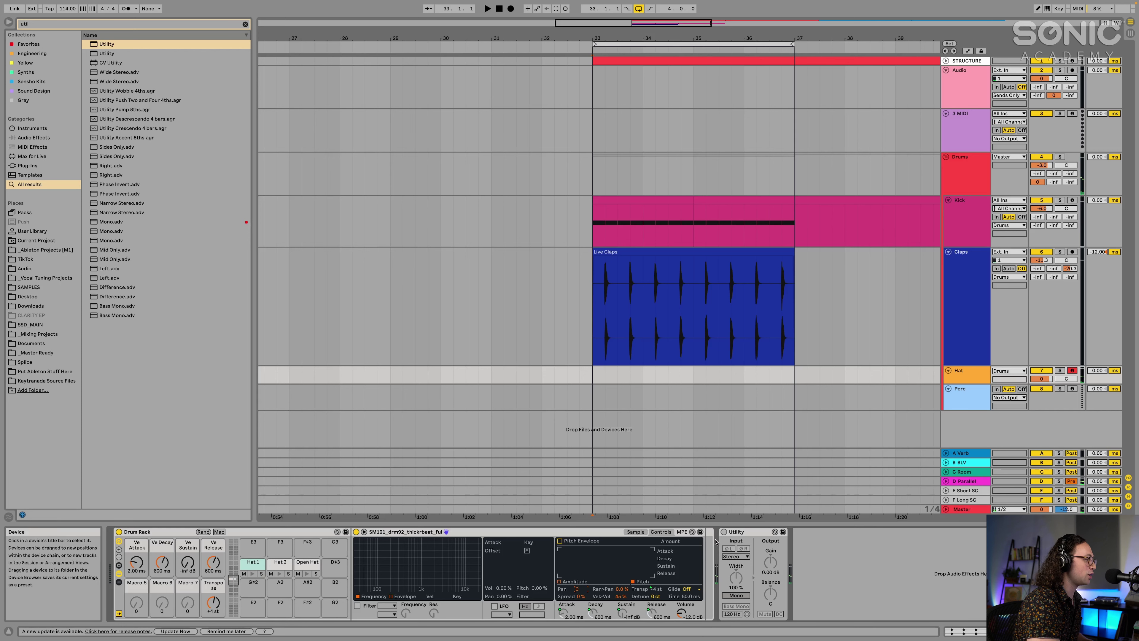
left_click(724, 532)
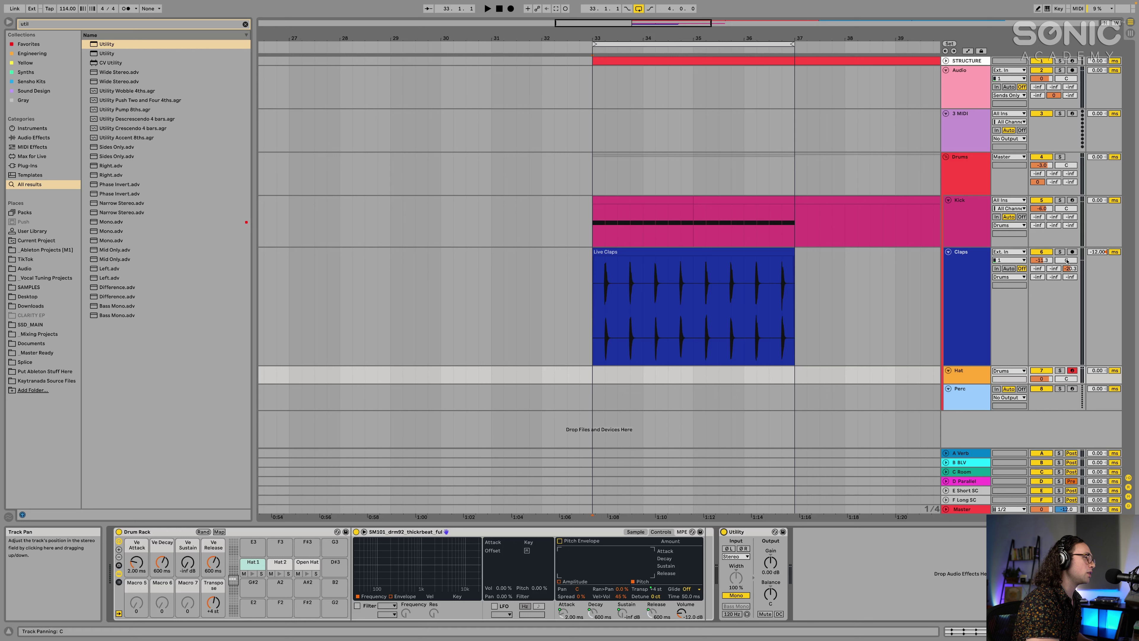
Pan the Claps track slightly left.
left_click_drag(1067, 260, 1068, 262)
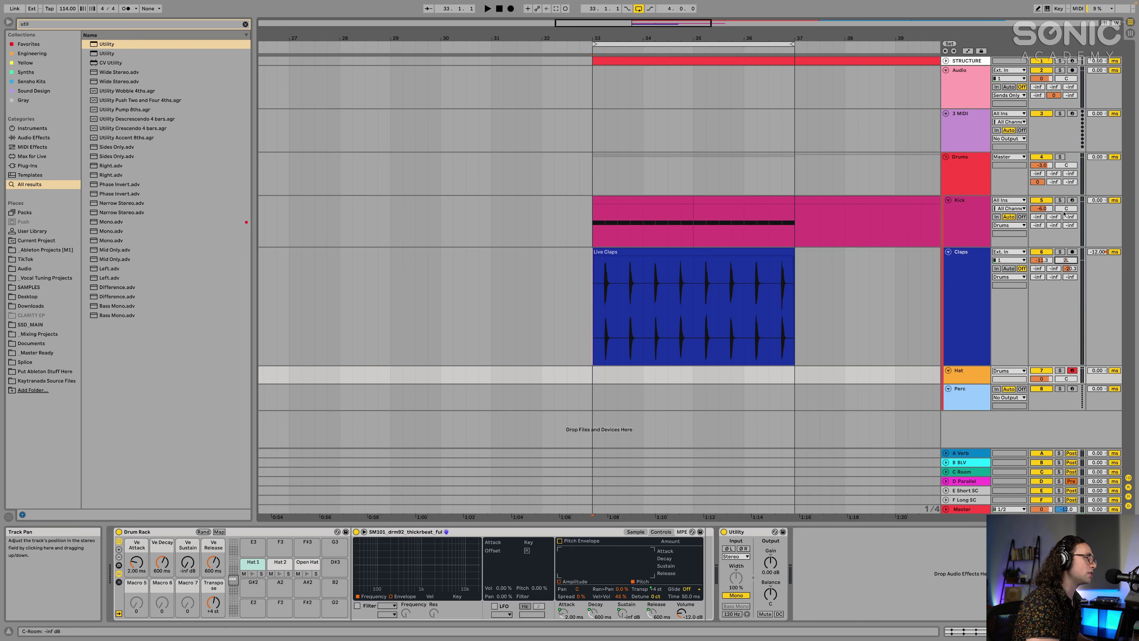
Add an EQ Eight after the Utility on the Hat track.
left_click_drag(1066, 379, 1066, 376)
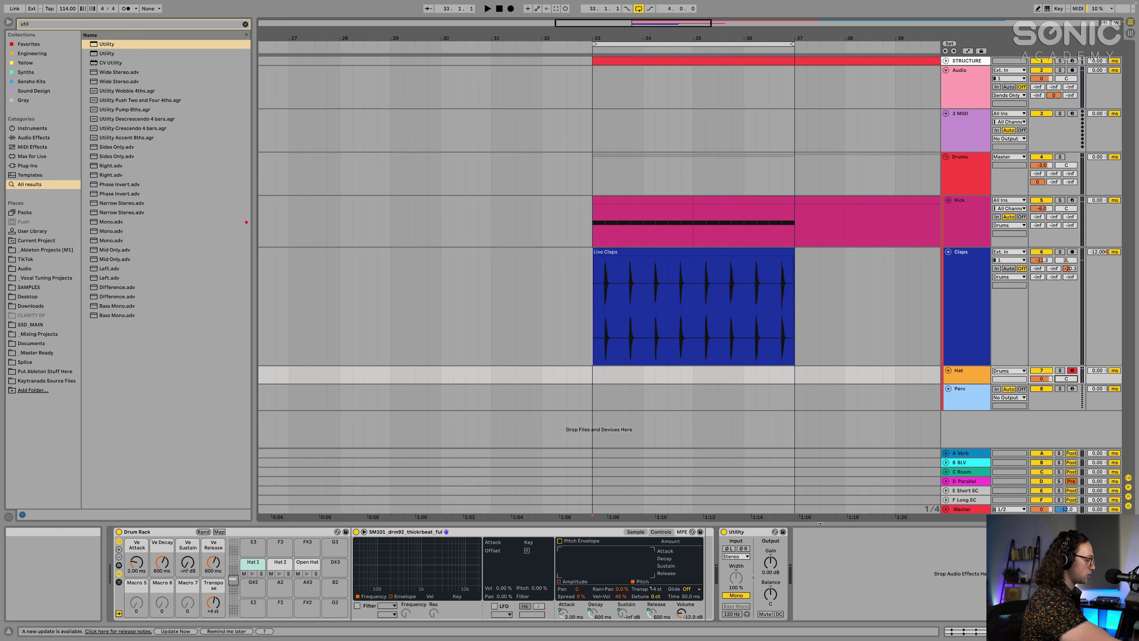
key("super+f")
type("eq")
key("Down")
key("Down")
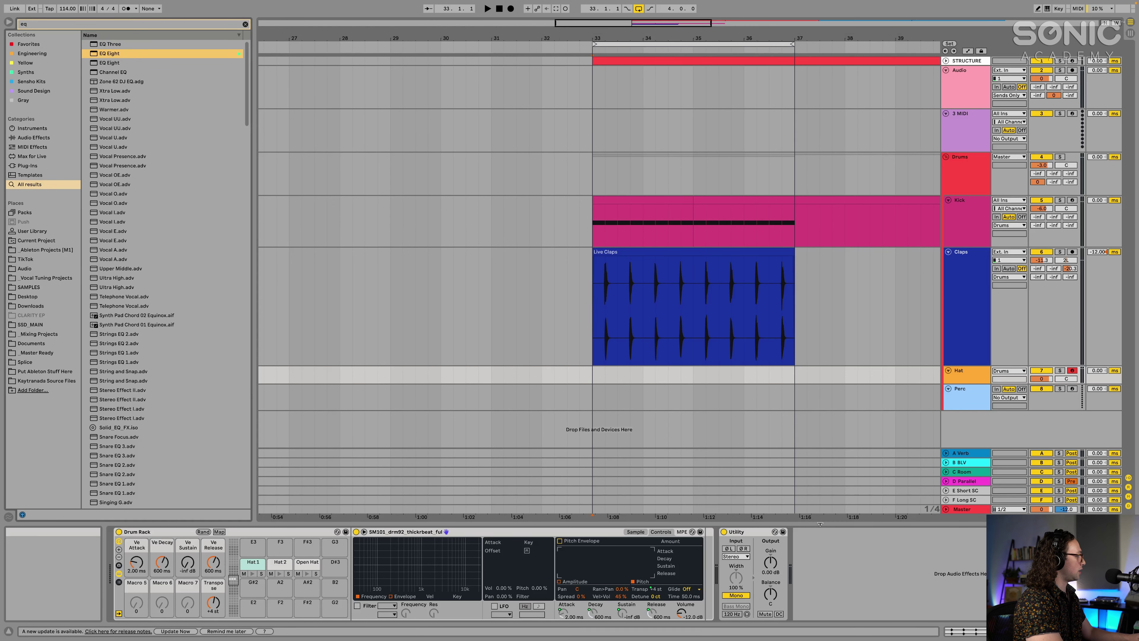
key("Return")
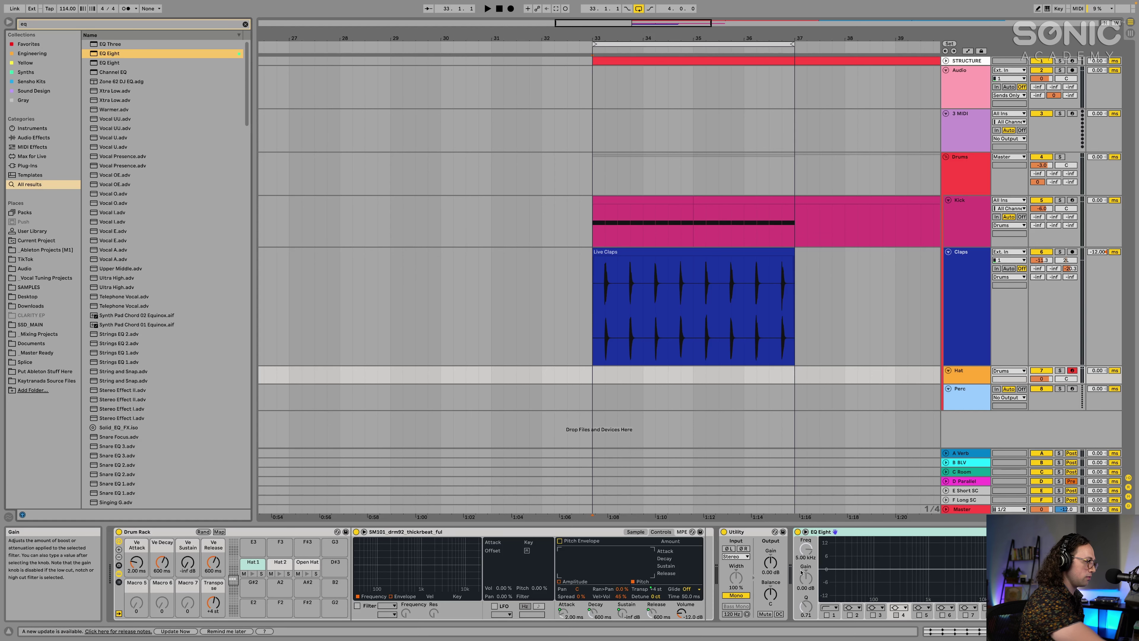
Shape the hats in EQ Eight with a band 1 low cut at about 198 Hz, a band 4 cut, and a band 7 high boost.
left_click(827, 614)
left_click(827, 615)
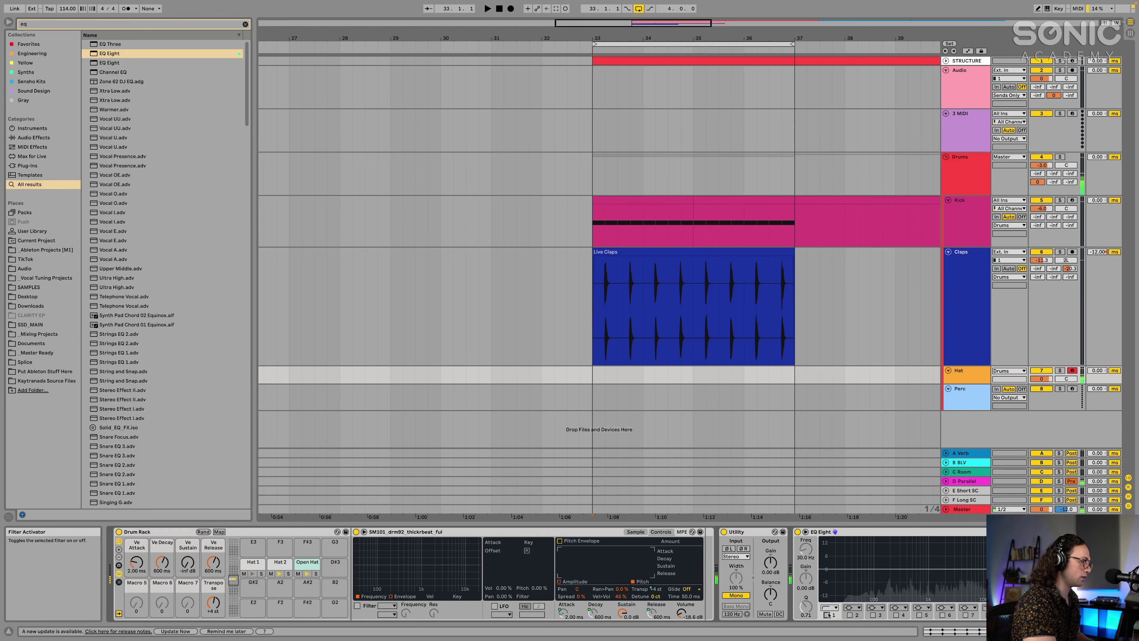
left_click(827, 614)
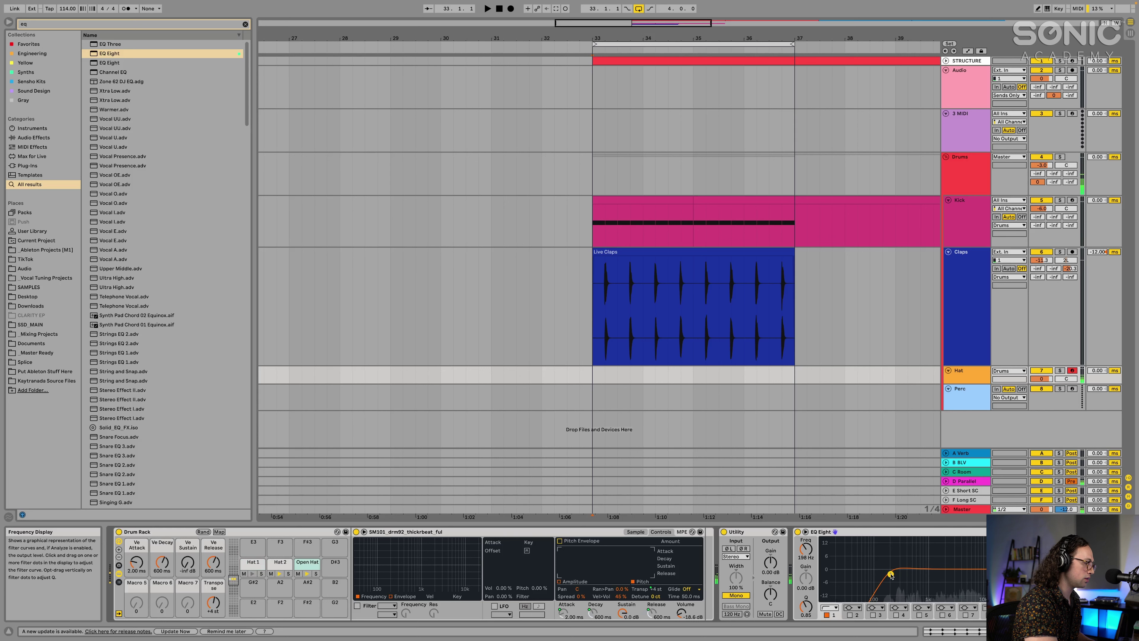
left_click(896, 615)
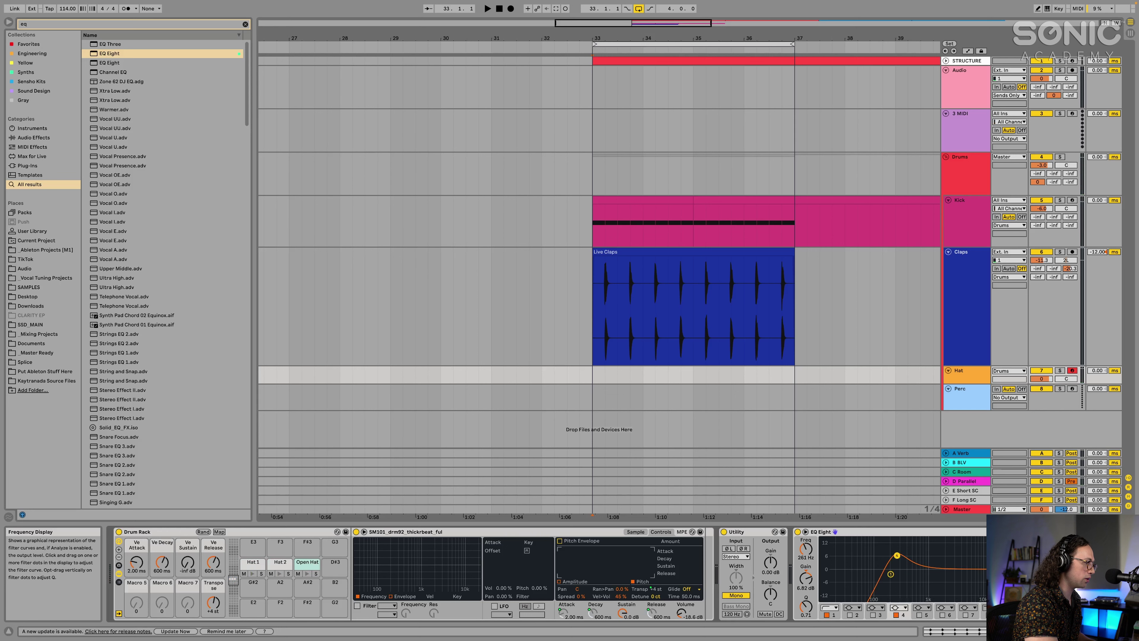
left_click_drag(896, 554, 898, 577)
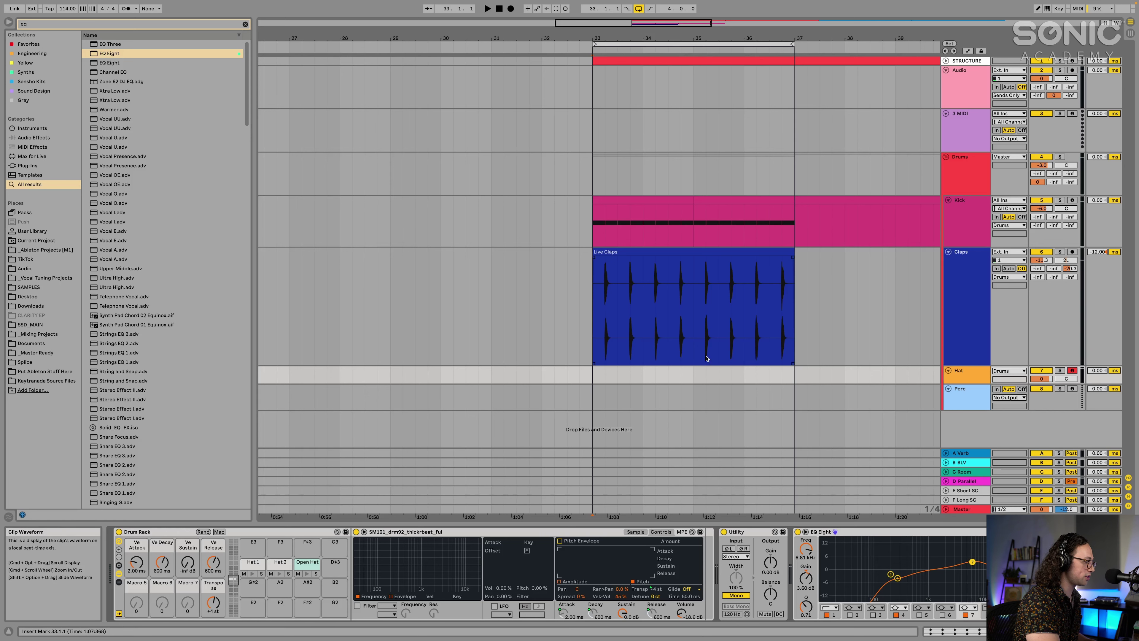
Place Hi Hats.mid from the MIDI folder of Kaytranada Source Files on the Hat track at bar 33.
left_click(245, 25)
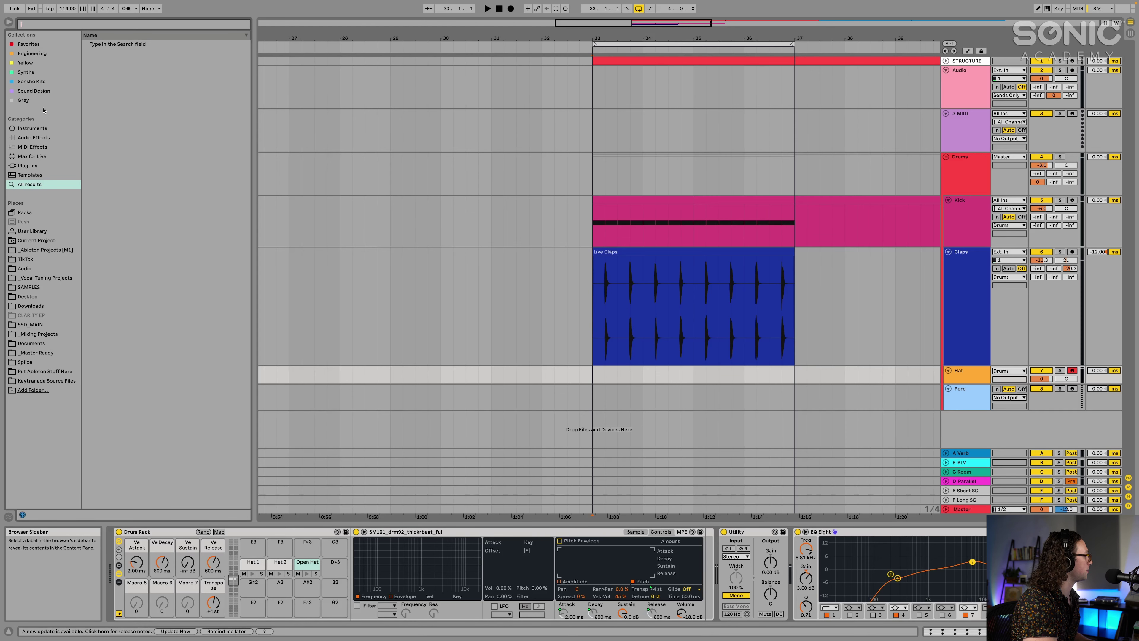
left_click(46, 380)
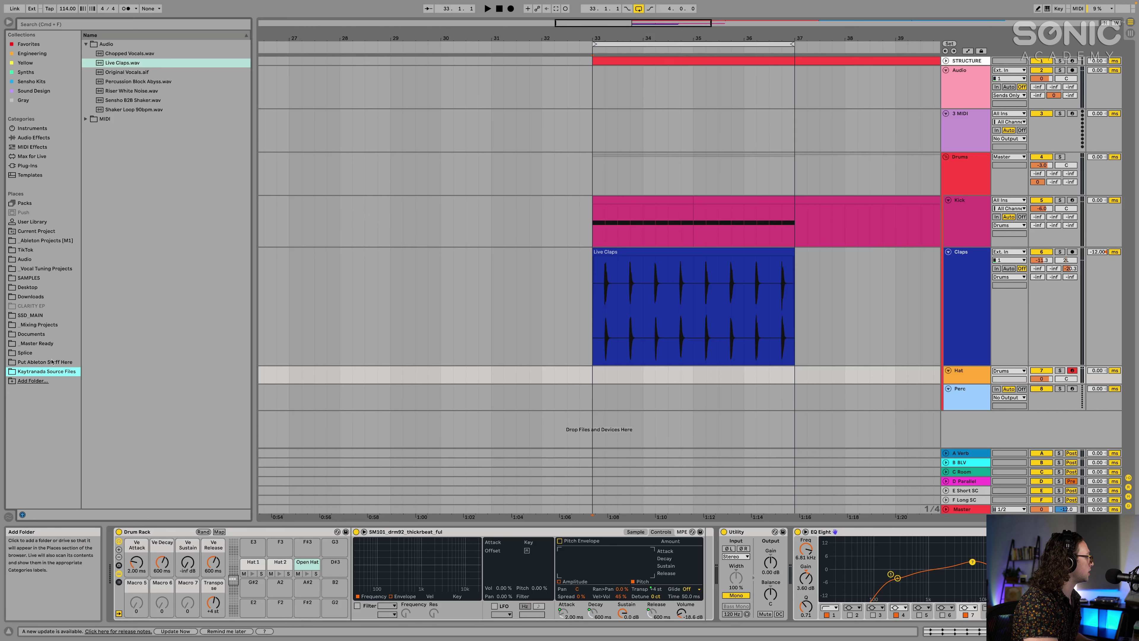
left_click(86, 118)
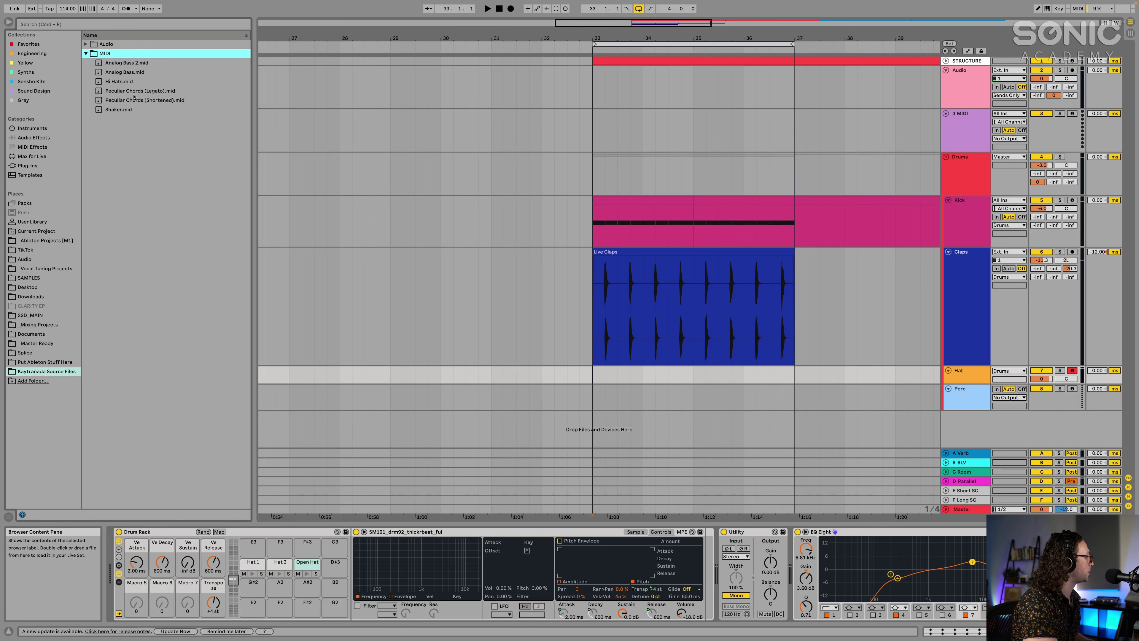
left_click_drag(110, 82, 593, 379)
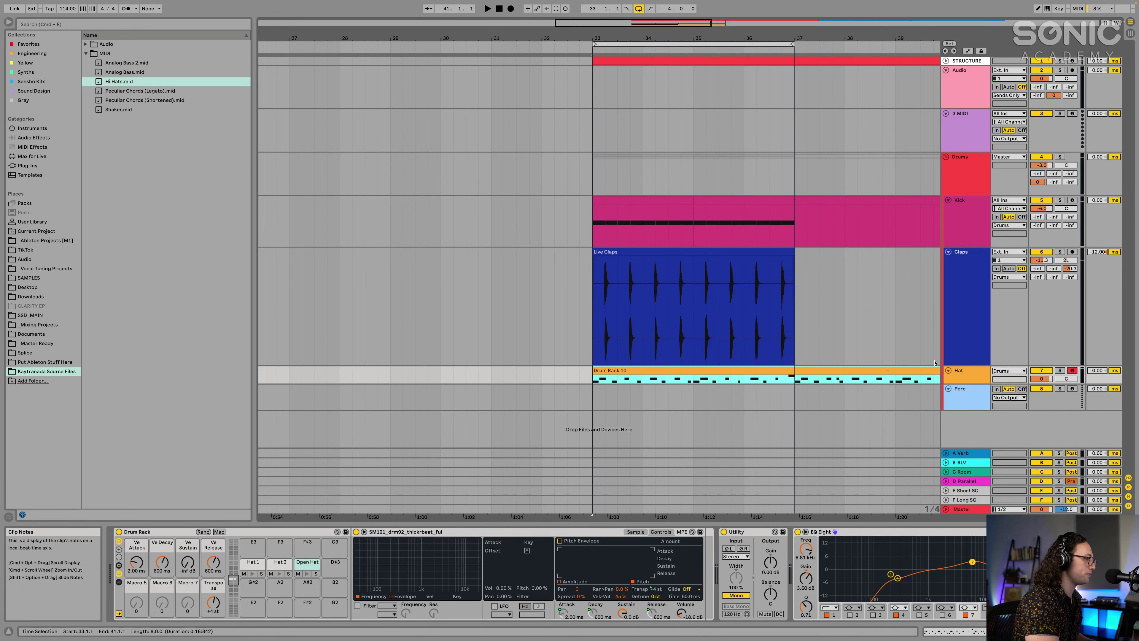
Lower the Hat track's volume while playing the drum loop.
left_click(1041, 379)
key("space")
left_click_drag(1041, 379, 1041, 354)
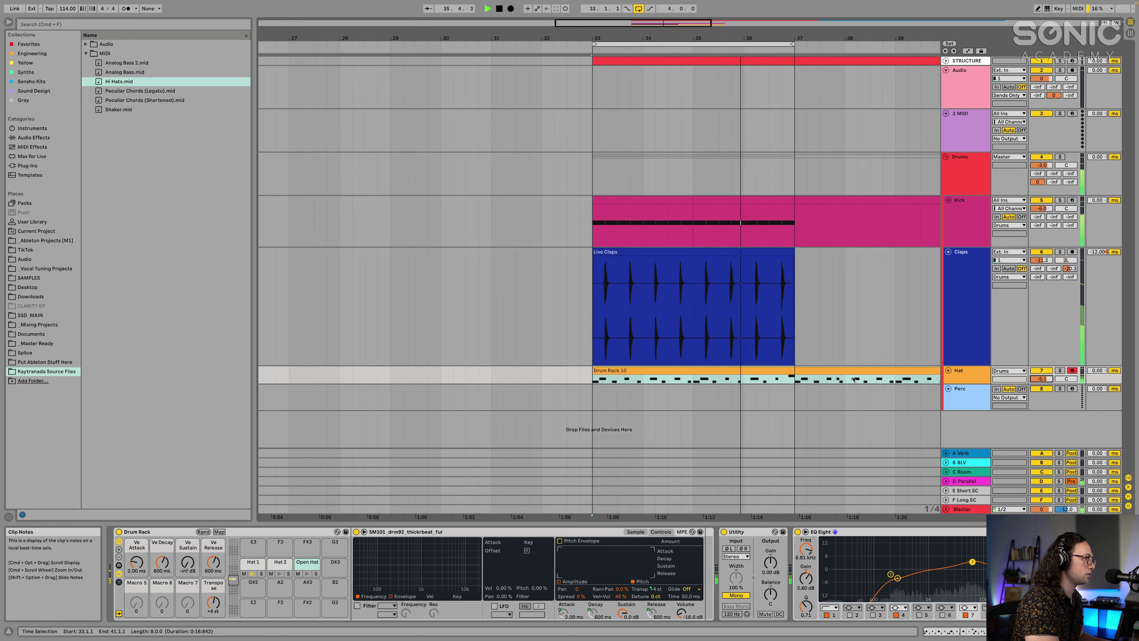
Duplicate the four-bar kick and clap clips so they fill bars 37 to 41 alongside the hats.
scroll(798, 295, "right", 5)
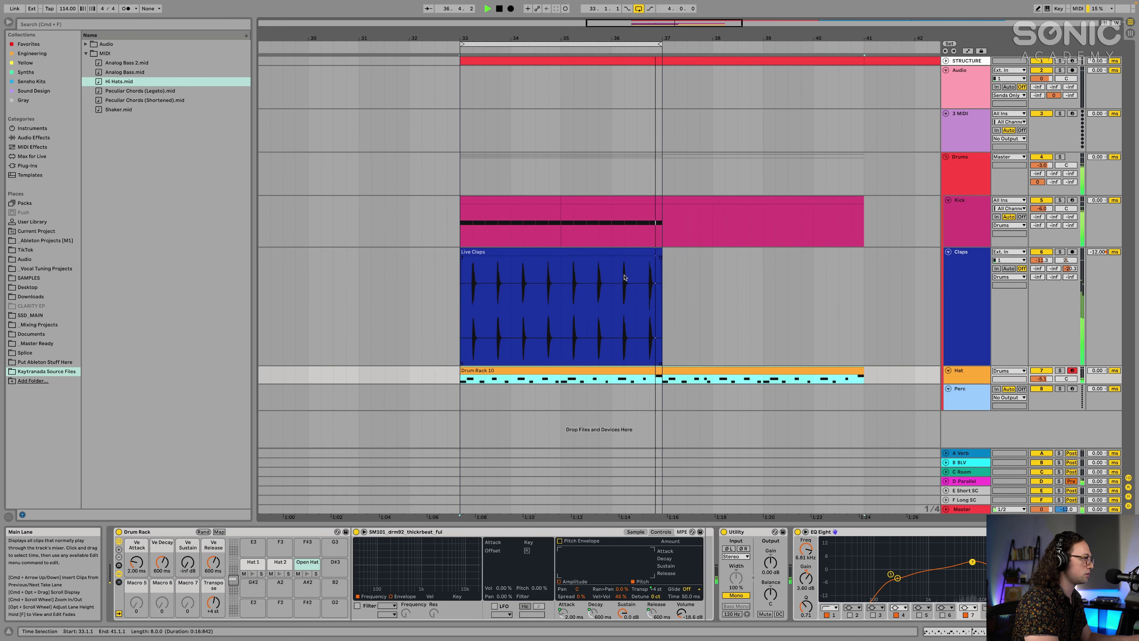
left_click(601, 251)
left_click(535, 200, "shift")
key("super+d")
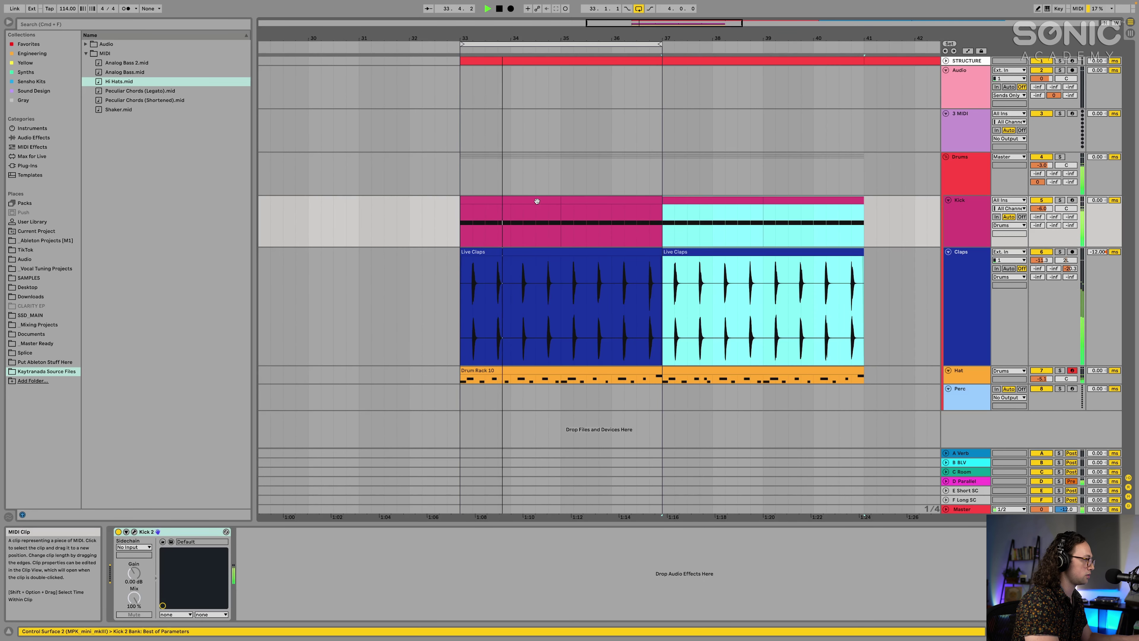
Examine the timing and lengths of the Hat 1, Hat 2 and Open Hat notes in the Hat clip.
double_click(591, 374)
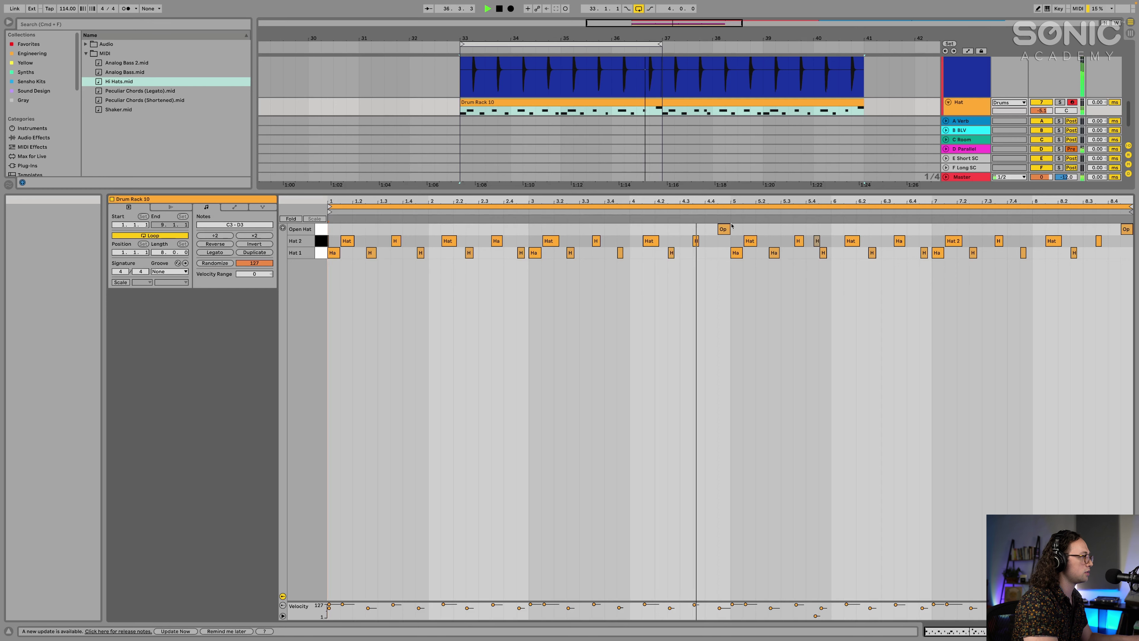
left_click_drag(510, 203, 504, 242)
key("space")
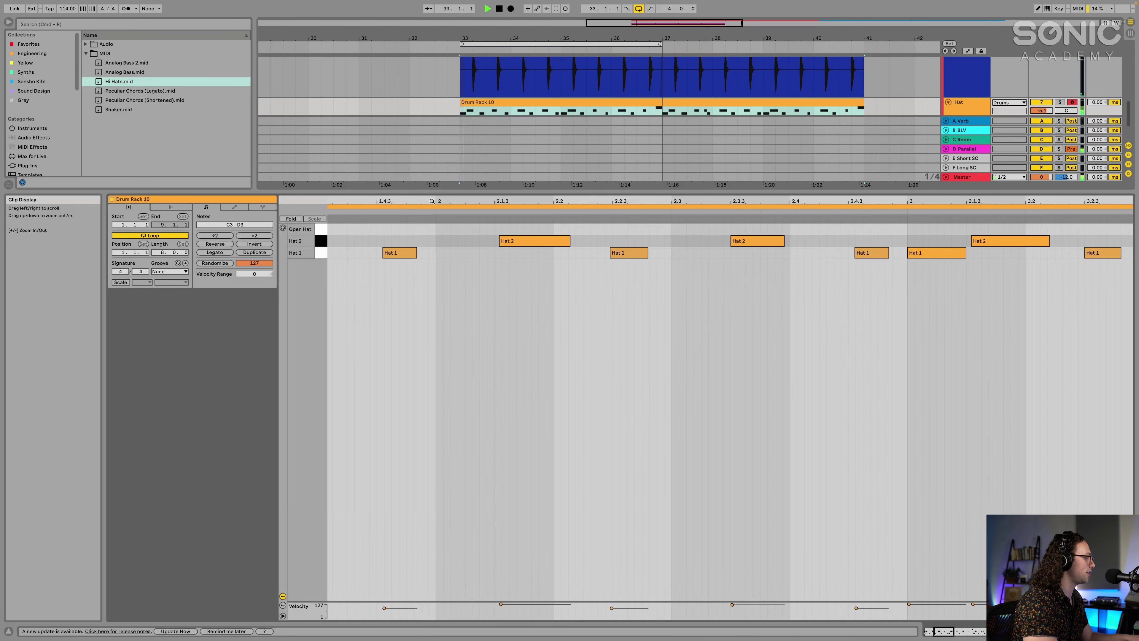
left_click_drag(519, 201, 518, 175)
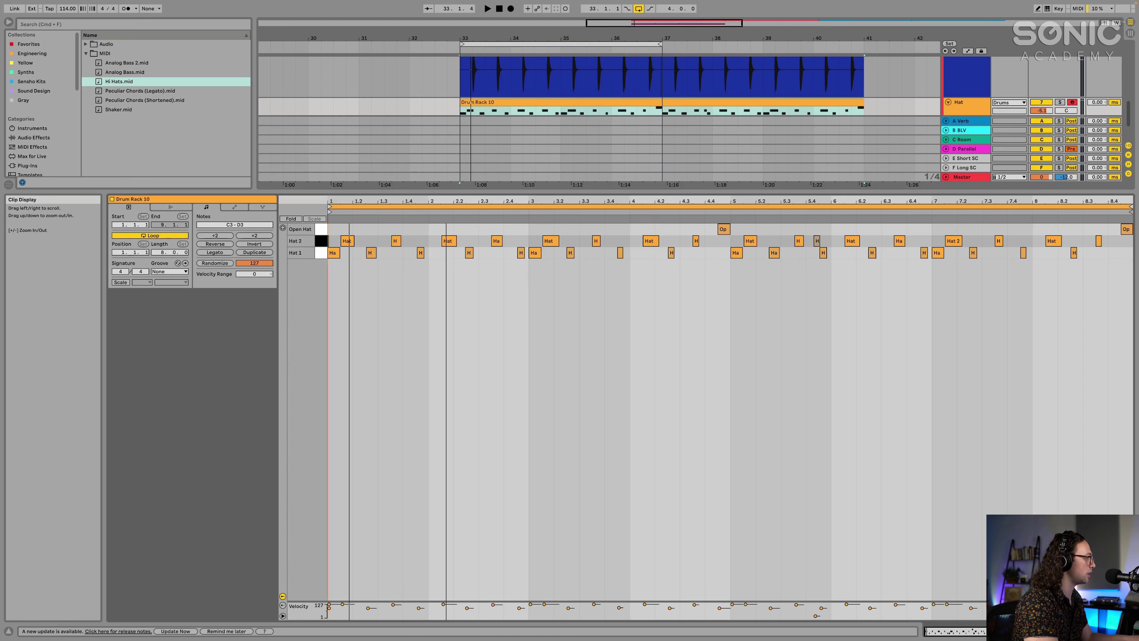
left_click(331, 244)
left_click(323, 240)
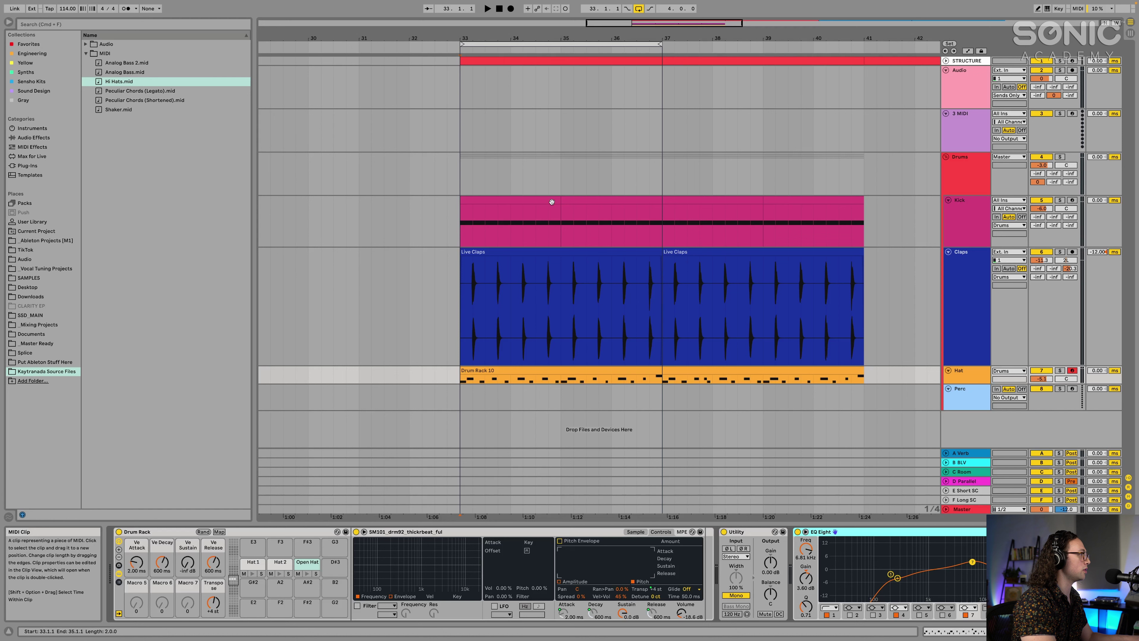
Try recording a short live hat take over the Hat clip from bar 33, inspect its notes, and restore the original clip.
left_click(602, 368)
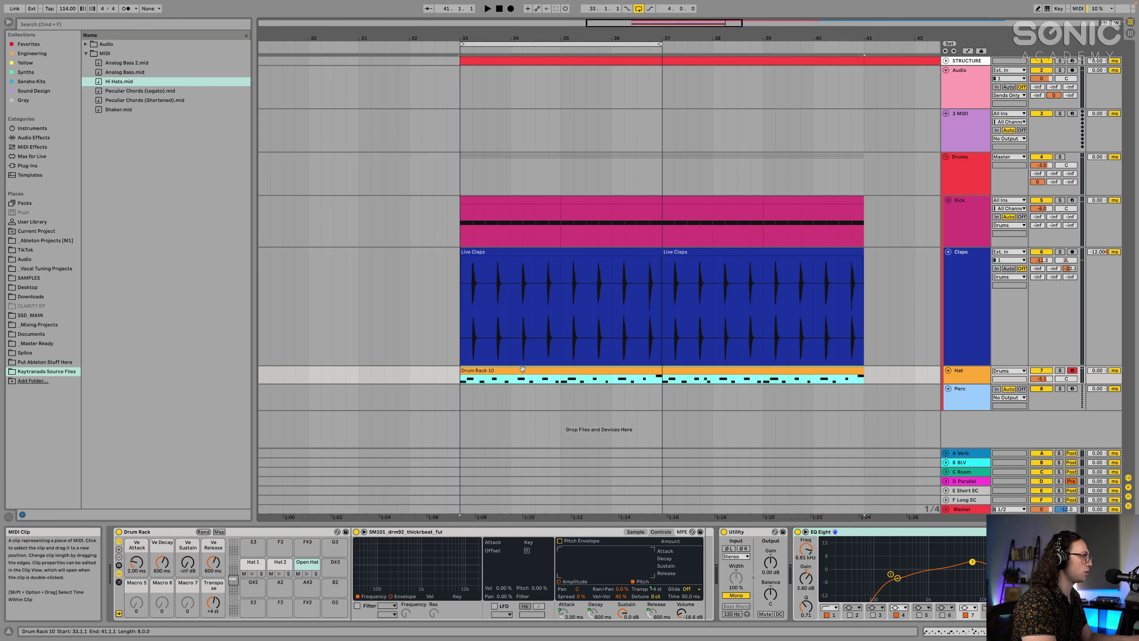
left_click(461, 380)
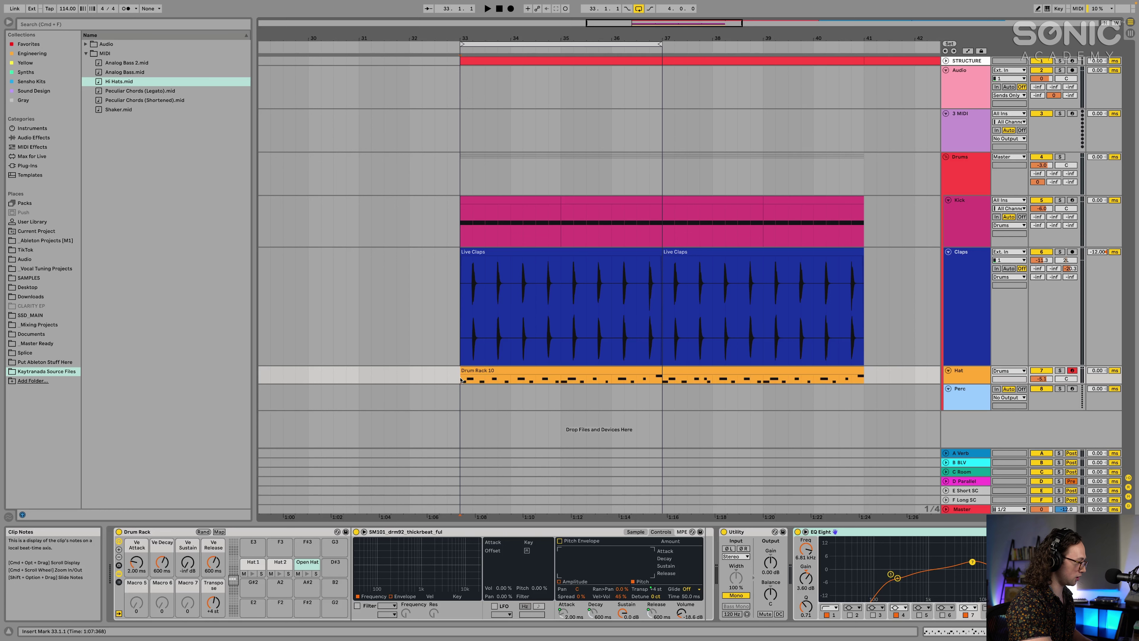
key("F9")
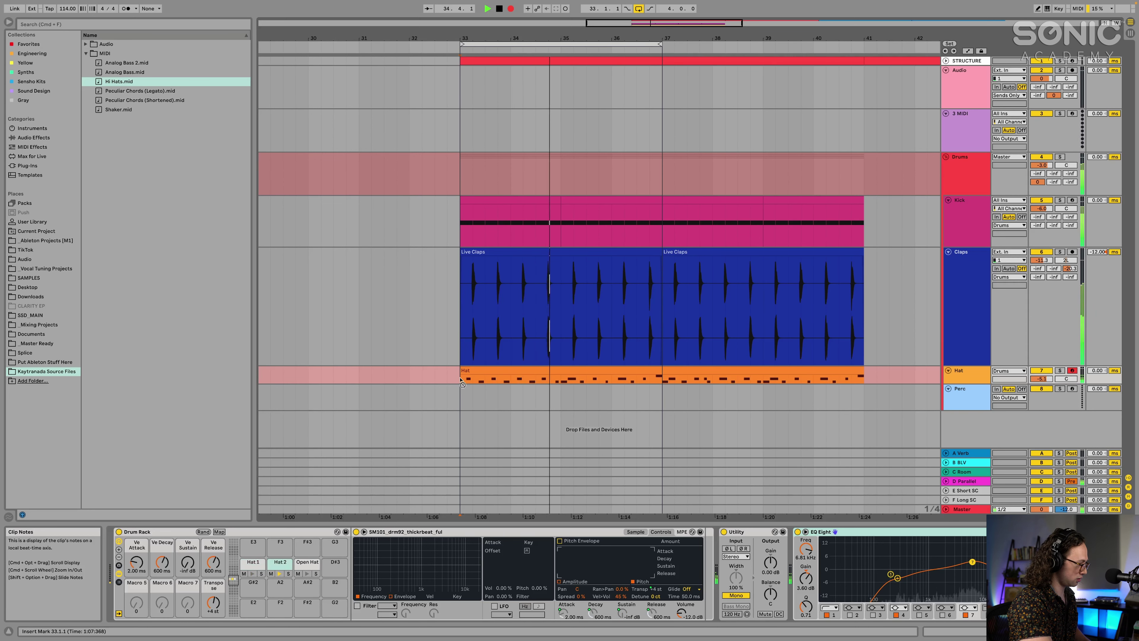
key("space")
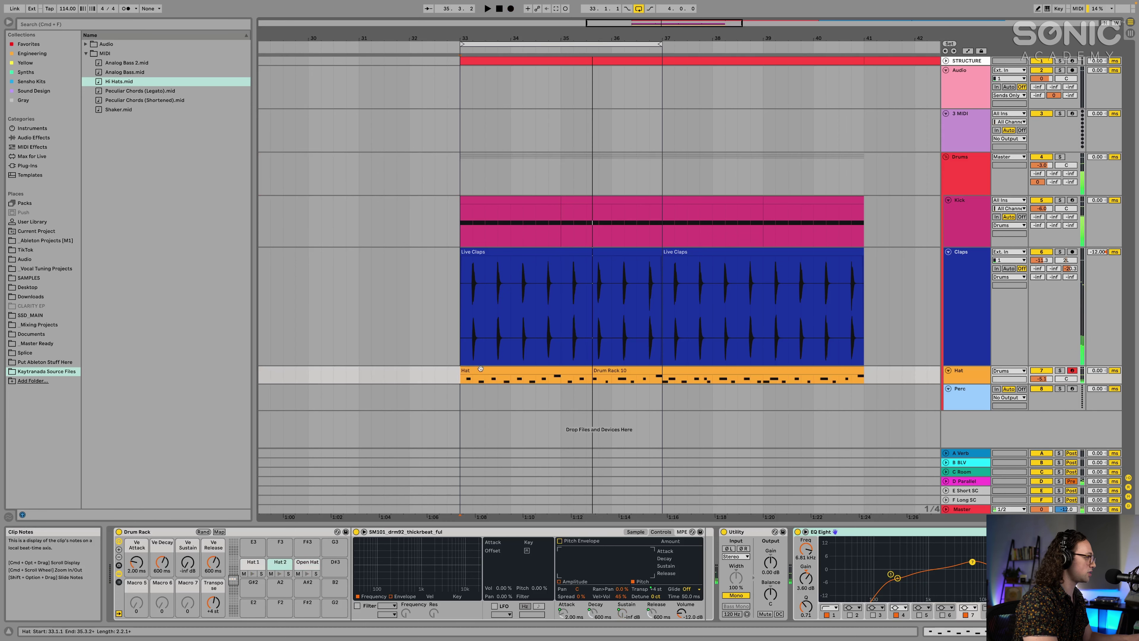
double_click(480, 368)
left_click(539, 262)
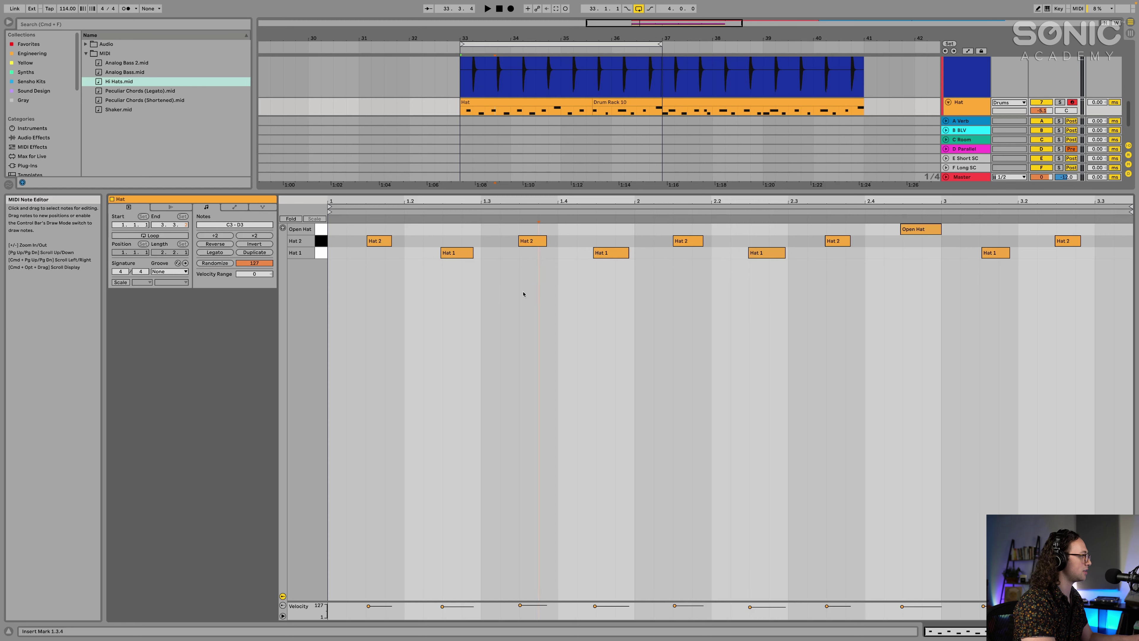
key("shift+Tab")
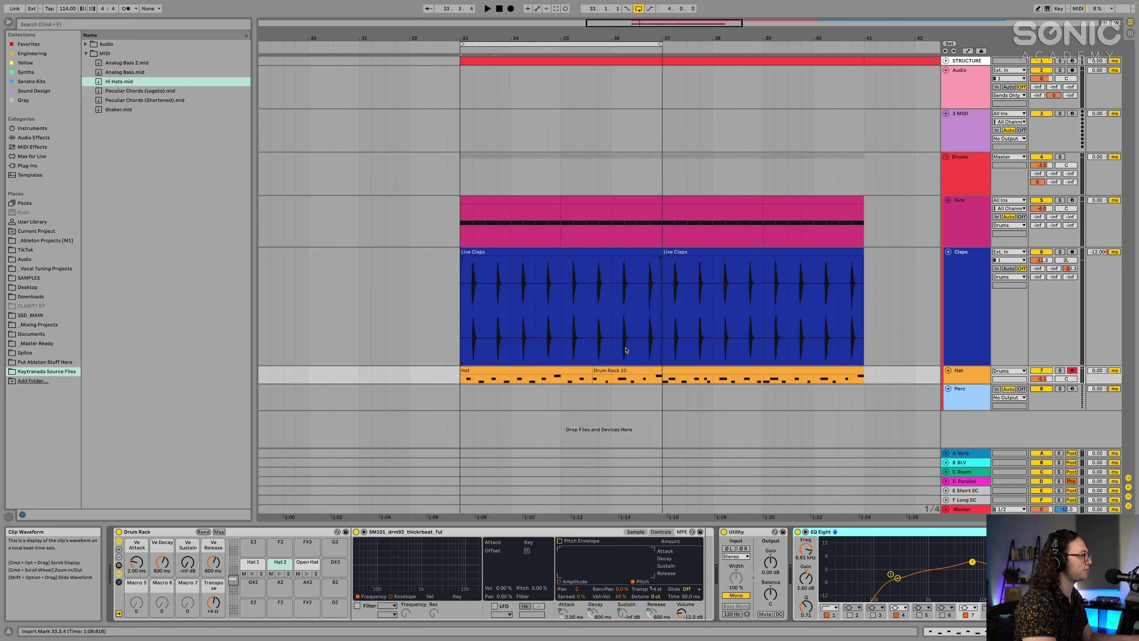
left_click_drag(594, 370, 461, 369)
Split the Hat clip at bar 37 and duplicate its first four bars over bars 37 to 41.
left_click(505, 369)
left_click(660, 380)
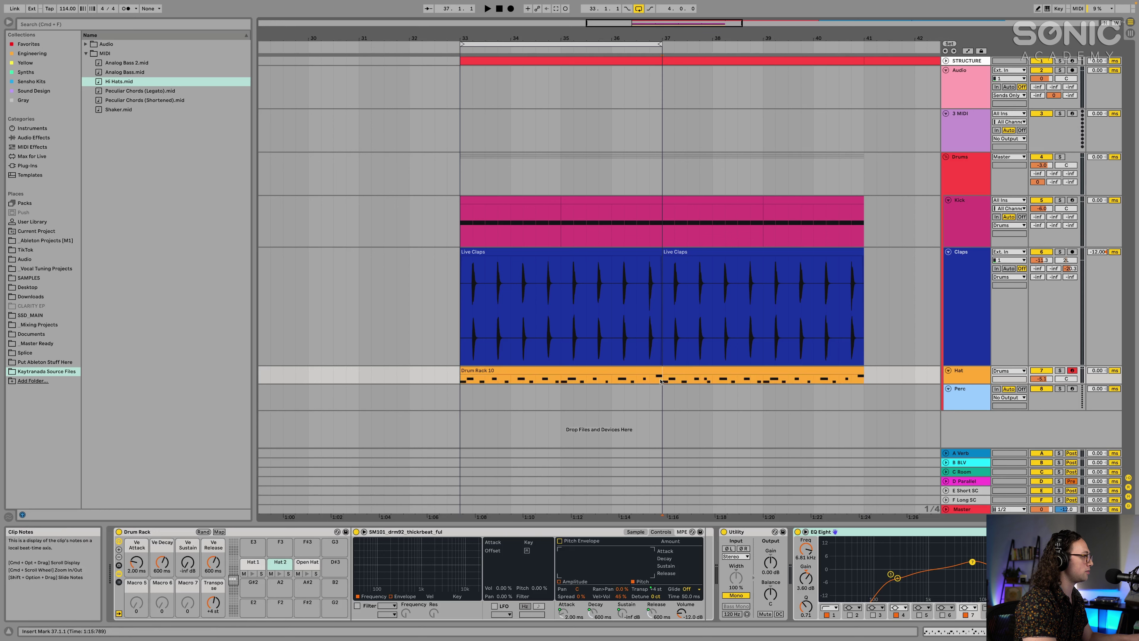
left_click(653, 376)
key("super+d")
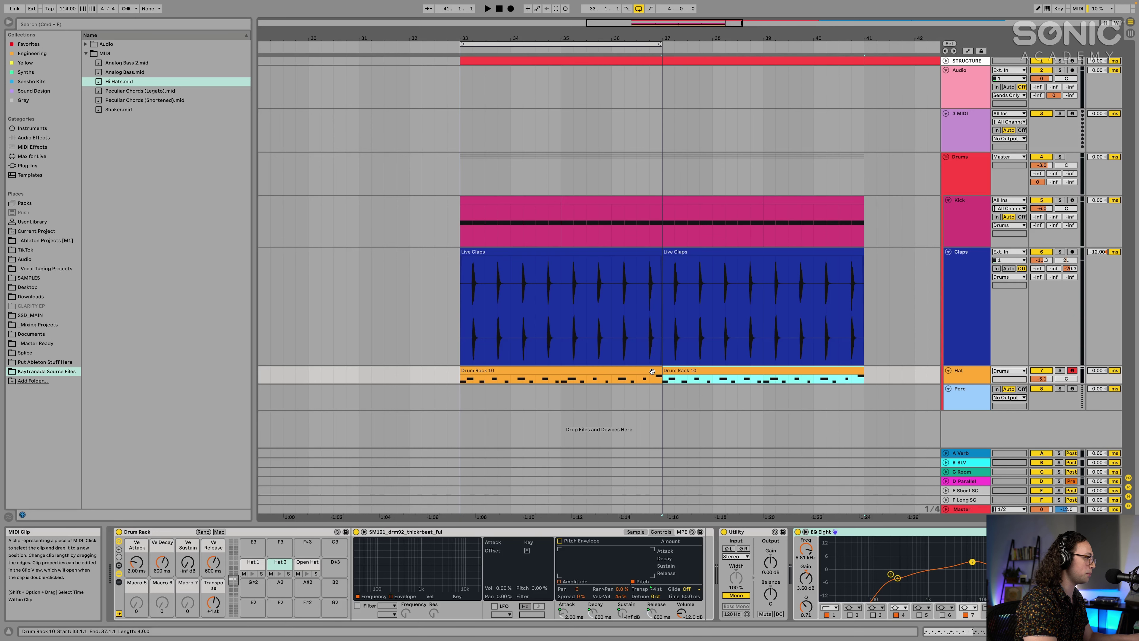
Set the loop to the eight bars covered by both Hat clips and play it back.
left_click(652, 371)
key("space")
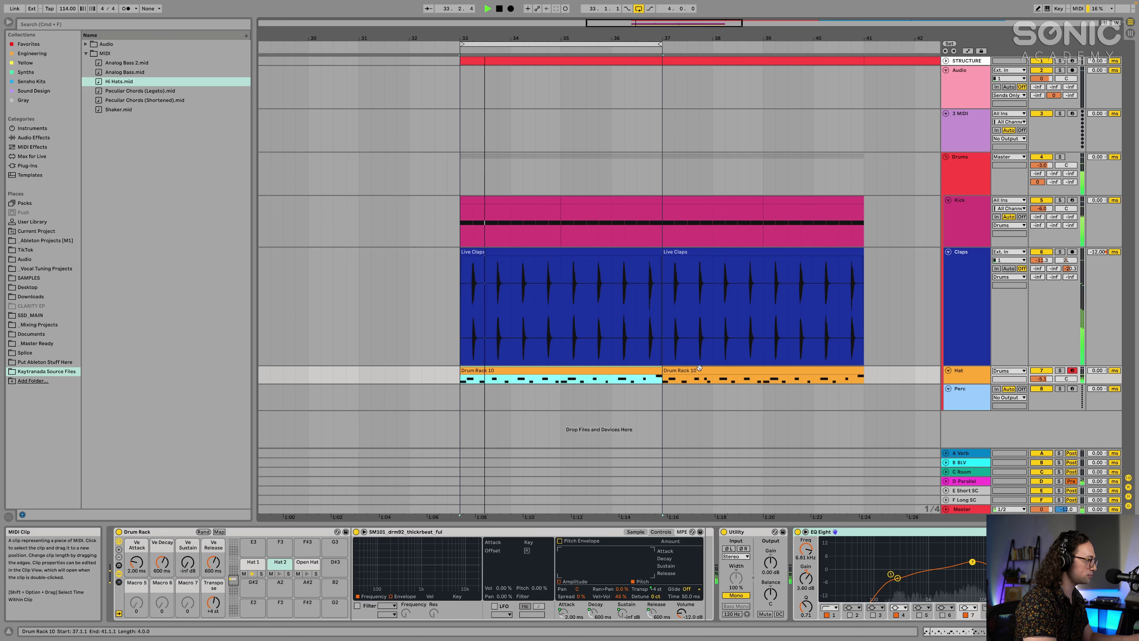
left_click(700, 379, "shift")
key("super+l")
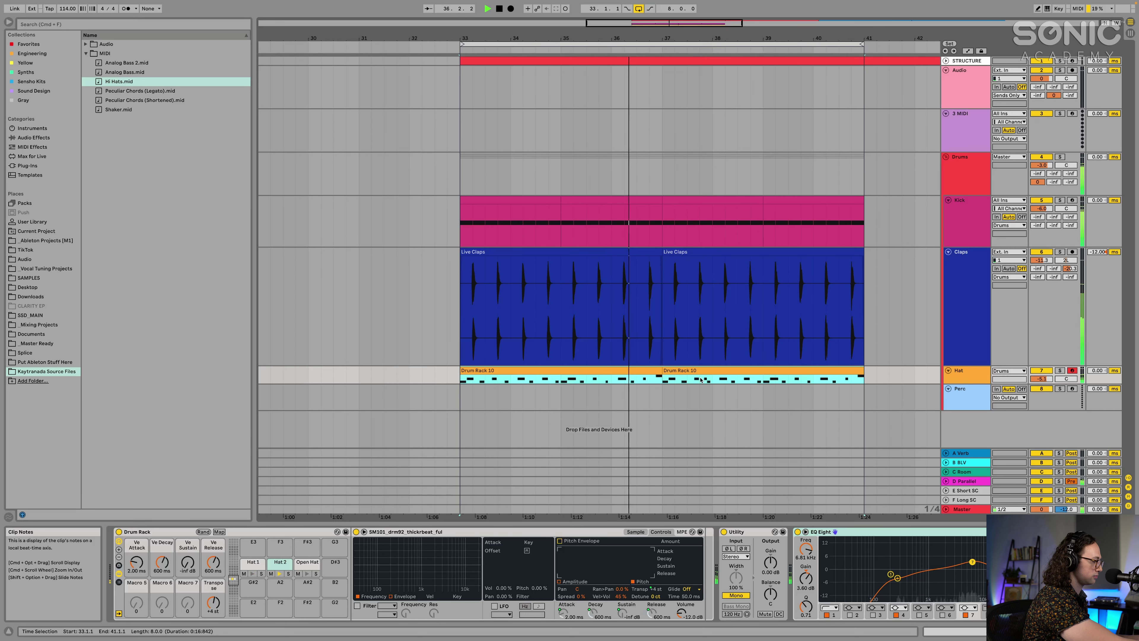
key("space")
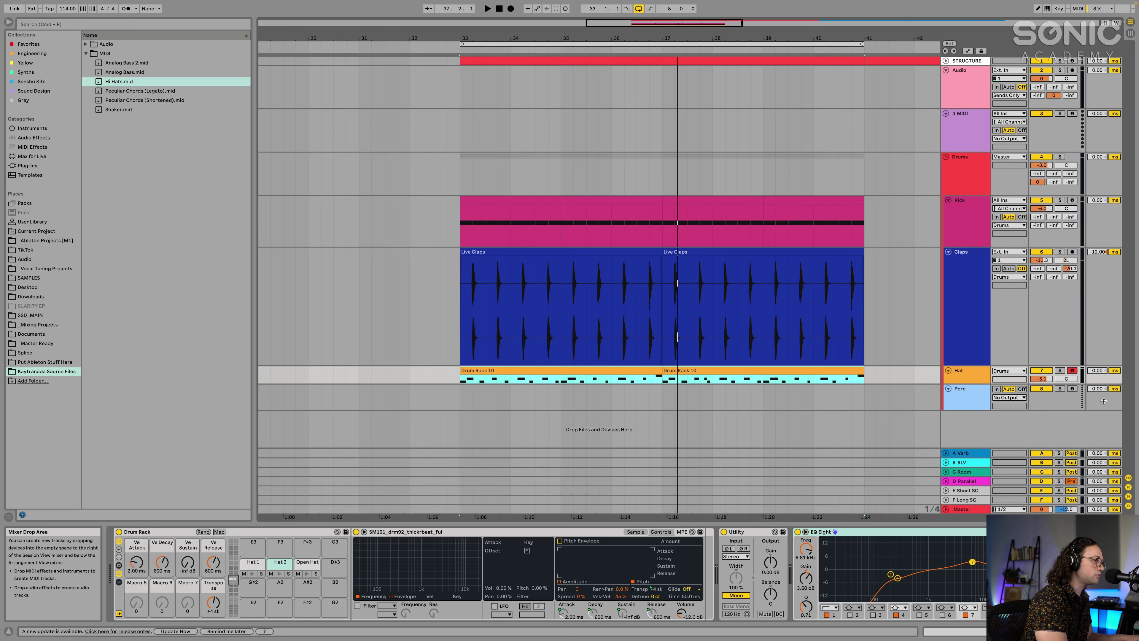
Give the Hat track a positive track delay, and play the loop with both clap clips selected.
left_click(1097, 371)
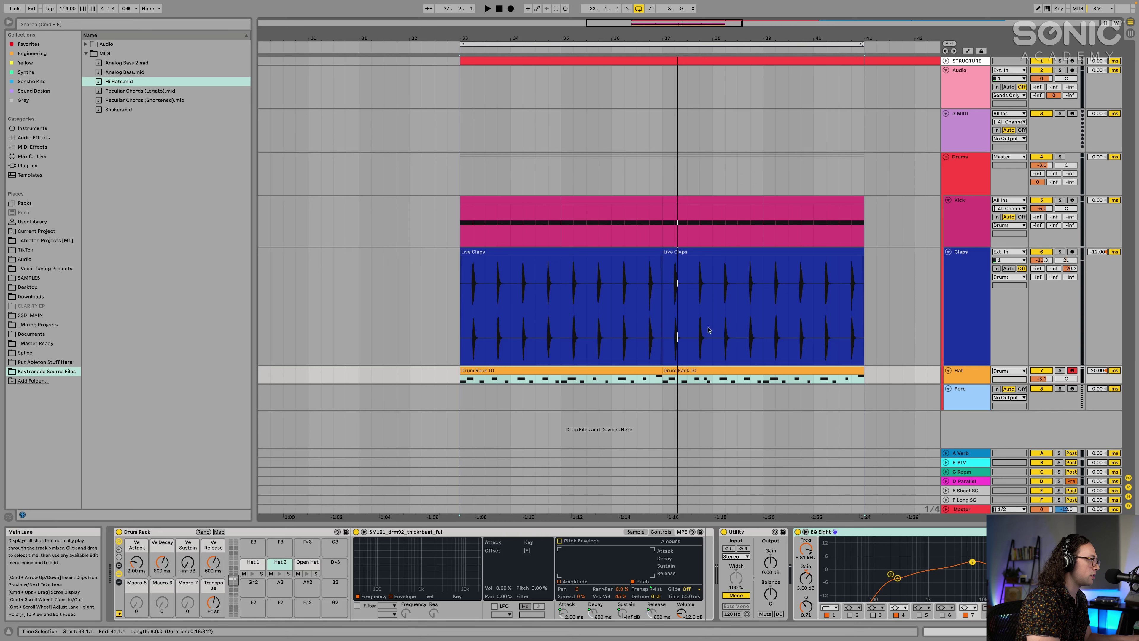
left_click(466, 310)
left_click_drag(482, 309, 860, 296)
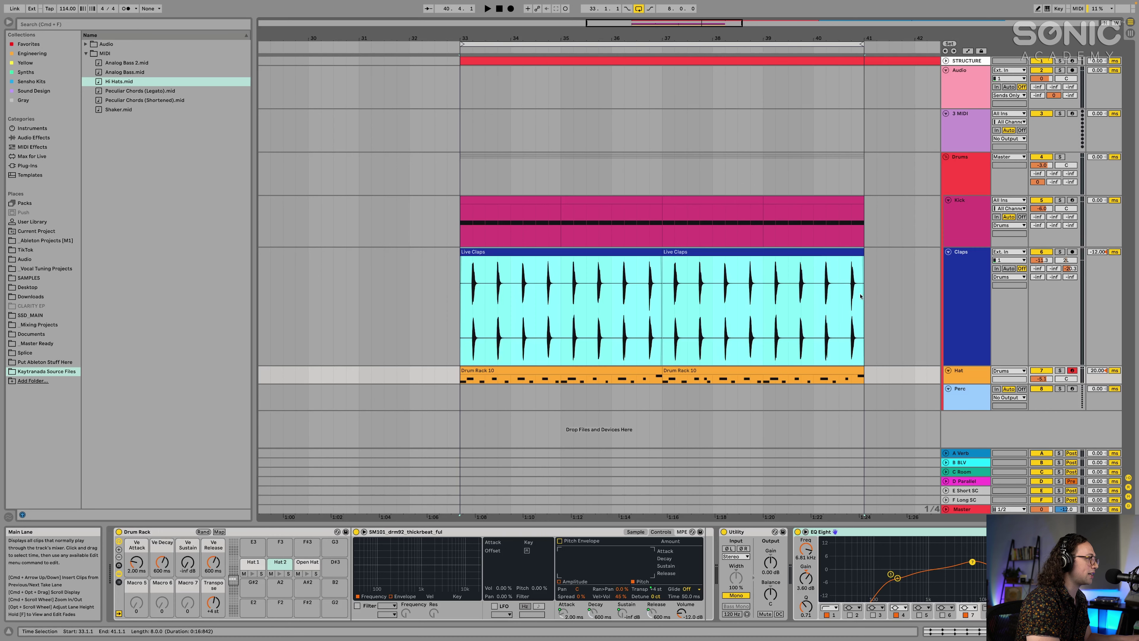
key("space")
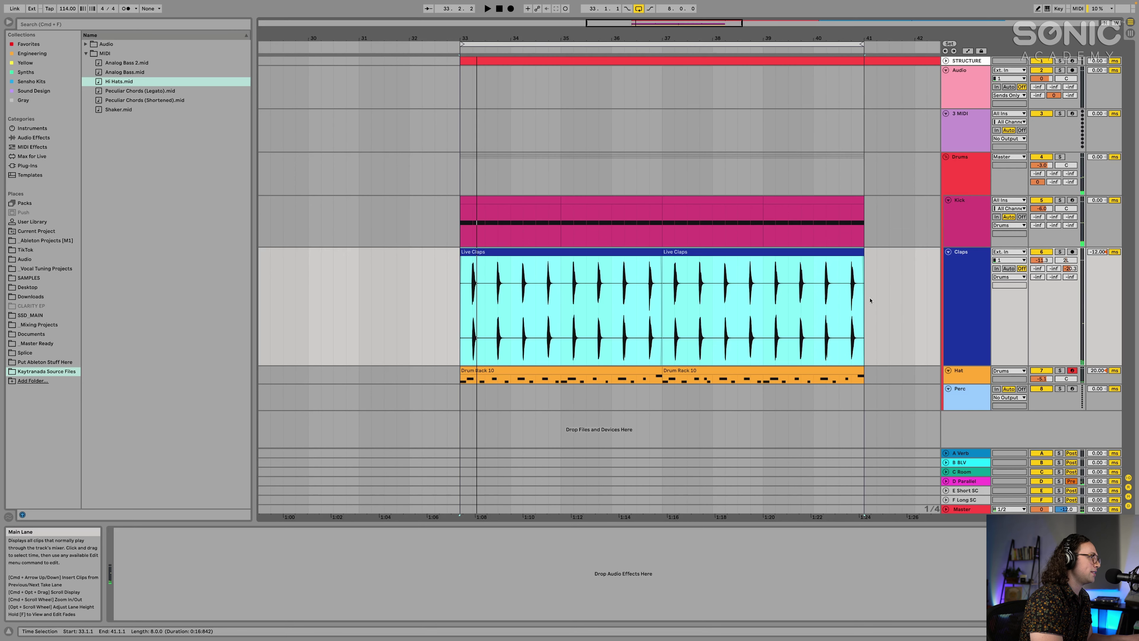
Try duplicating the eight-bar kick, clap and hat section from bar 41, and undo the duplication.
scroll(744, 148, "down", 5)
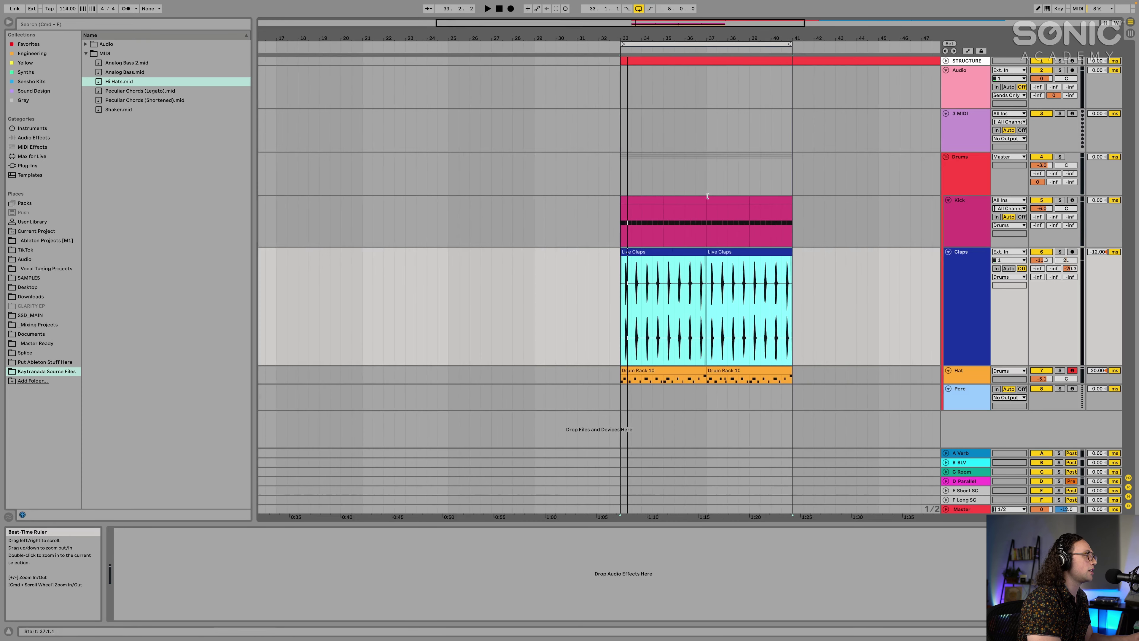
scroll(707, 198, "right", 5)
left_click_drag(455, 210, 627, 376)
key("super+d")
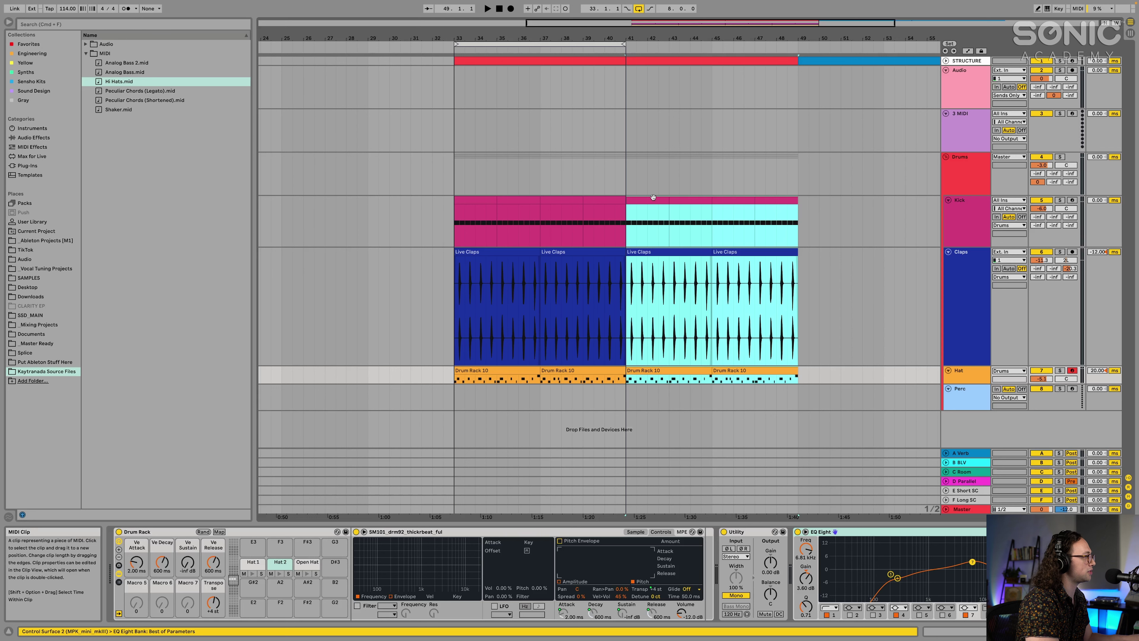
key("super+z")
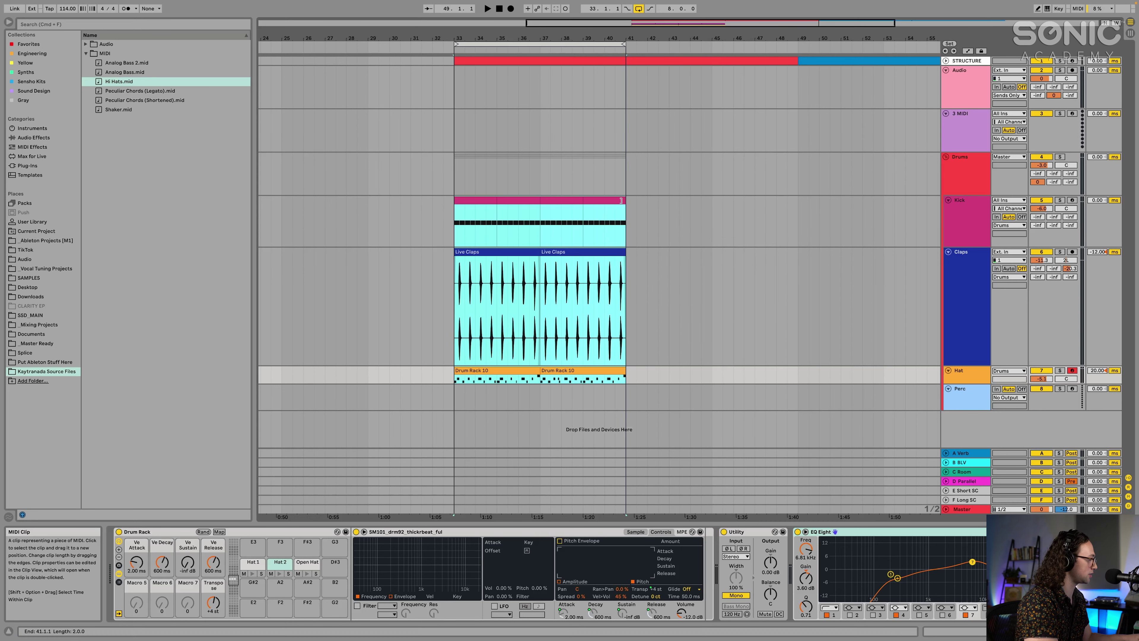
Duplicate the eight-bar kick, clap and hat section over bars 41 to 49.
key("super+d")
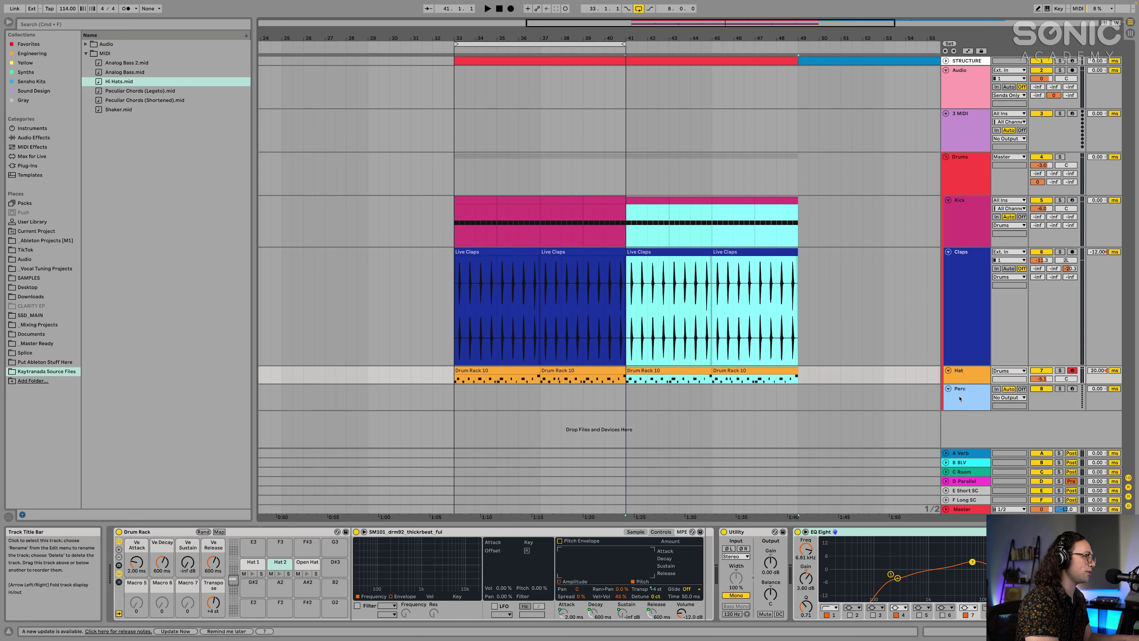
left_click(970, 373)
left_click(529, 61)
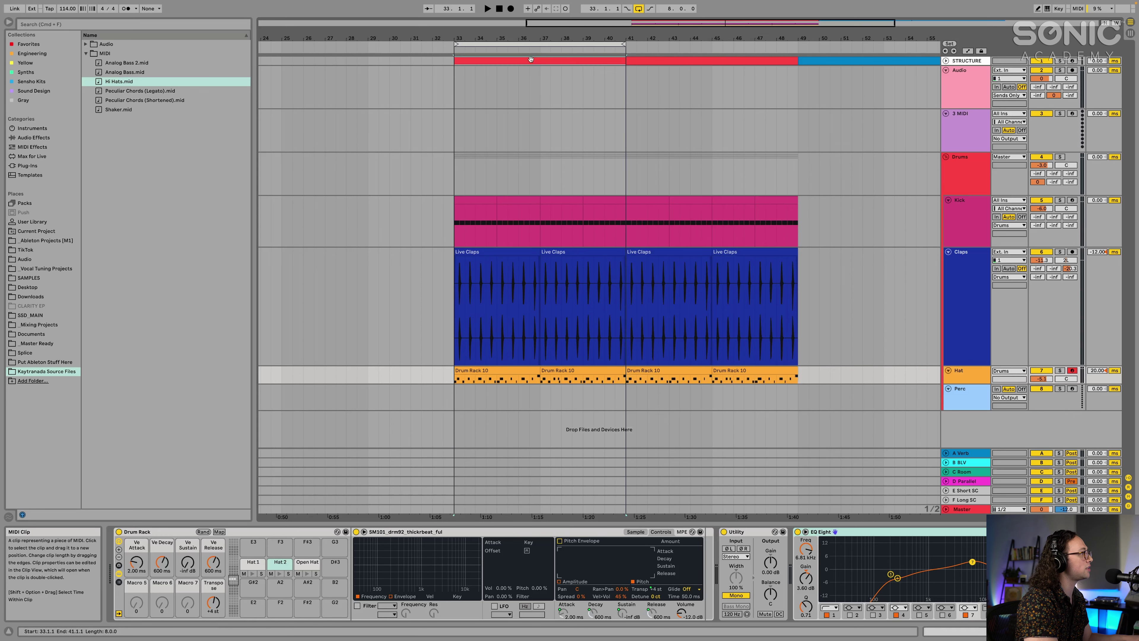
left_click(601, 60)
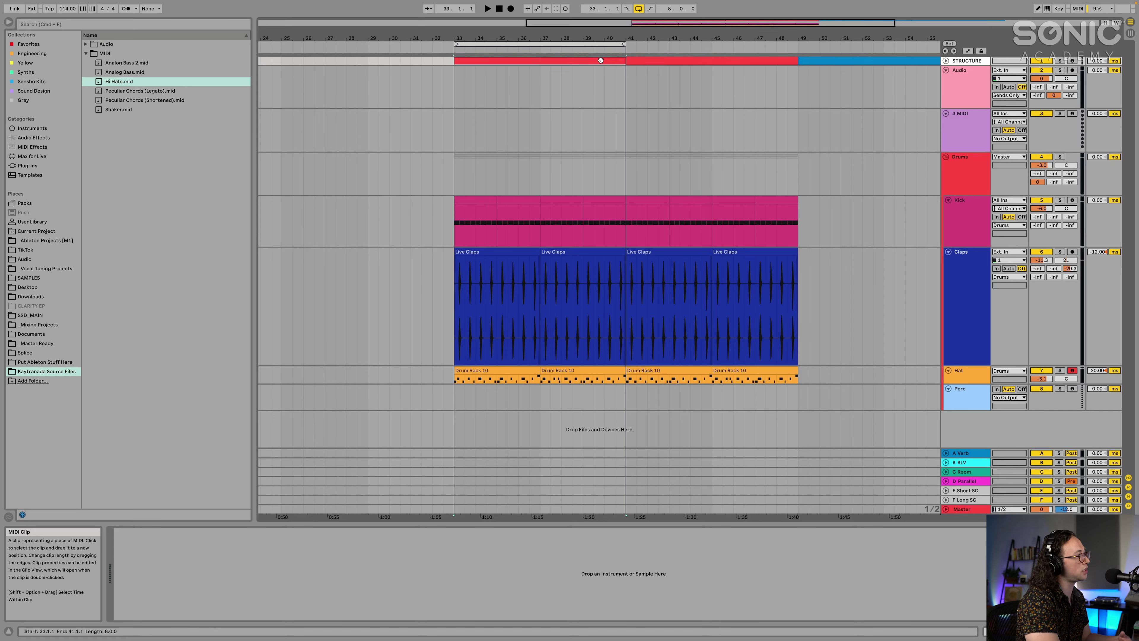
left_click(697, 60)
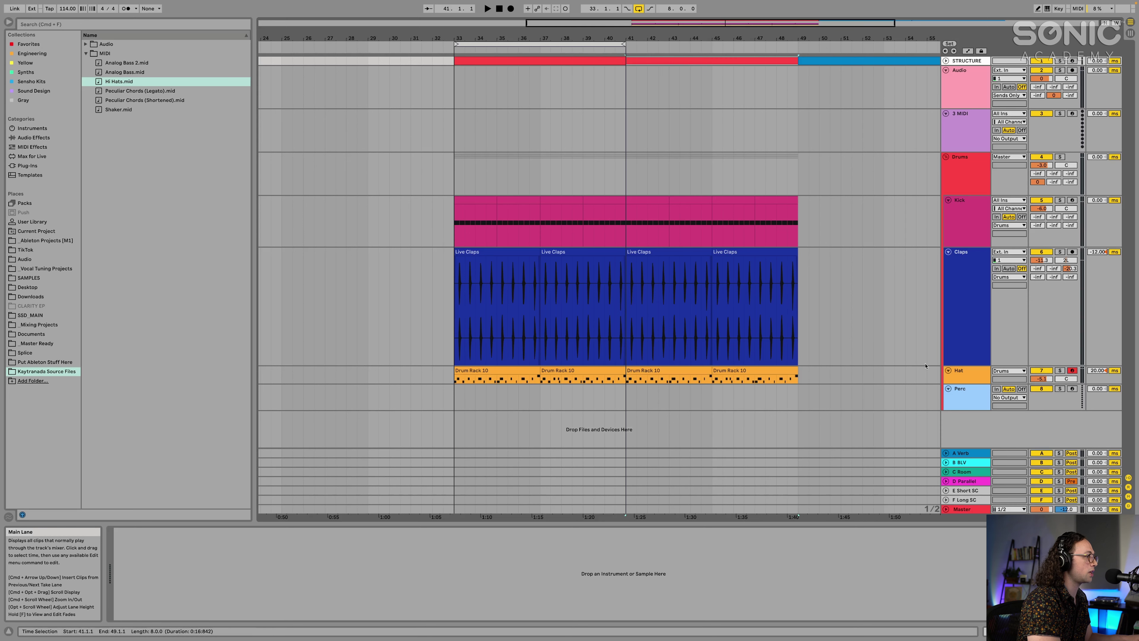
Delete the Perc track and insert a new MIDI track below Hat in its place.
left_click(967, 395)
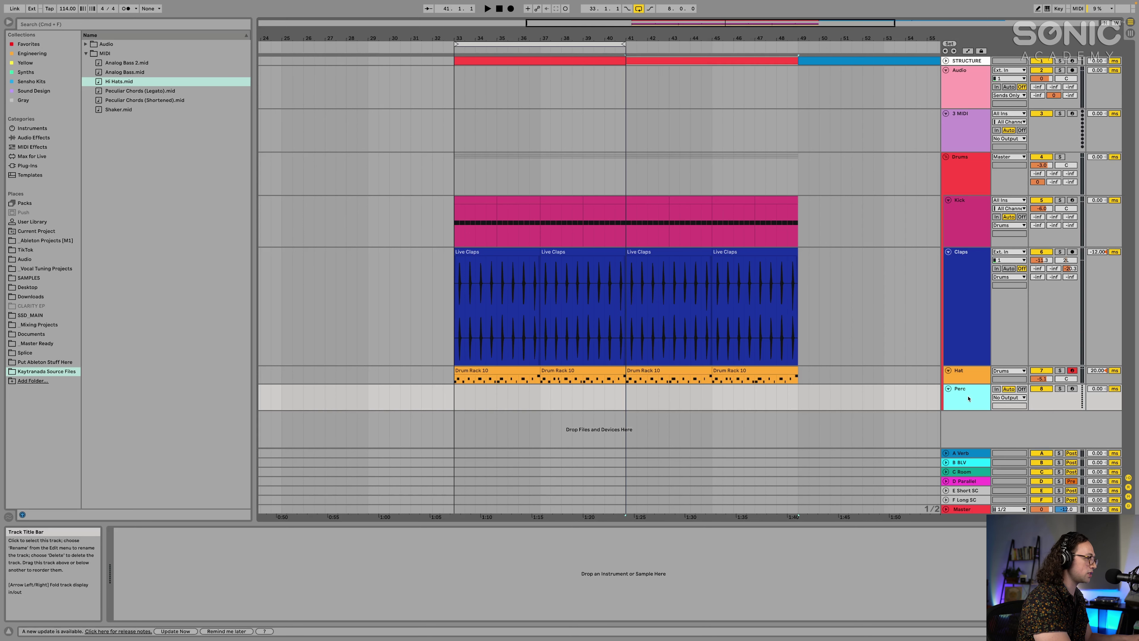
key("Delete")
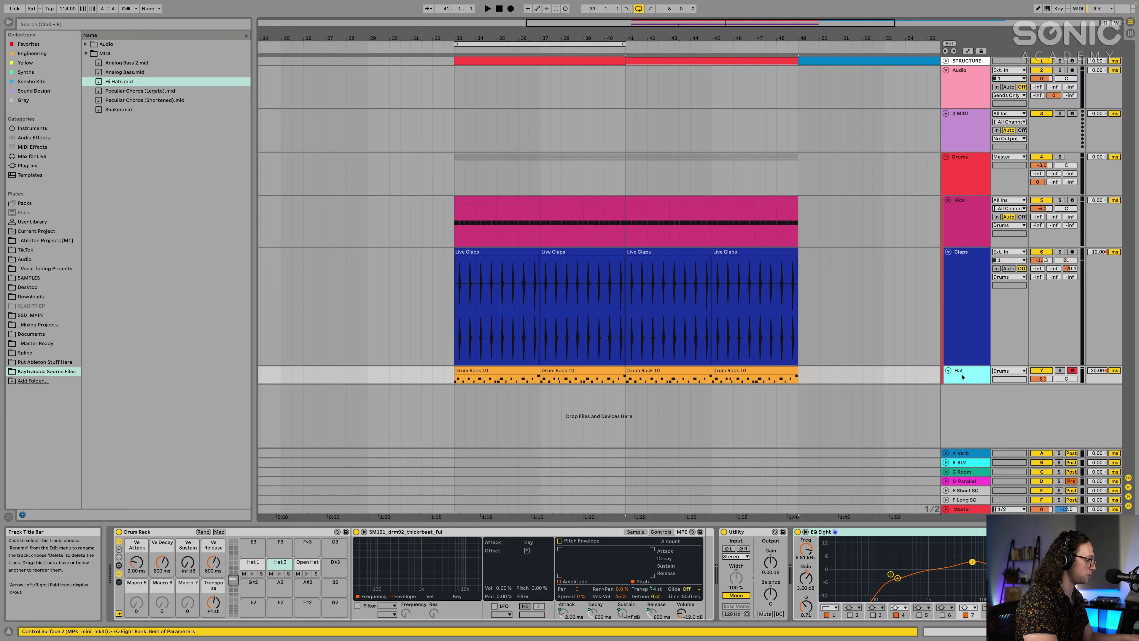
key("super+t")
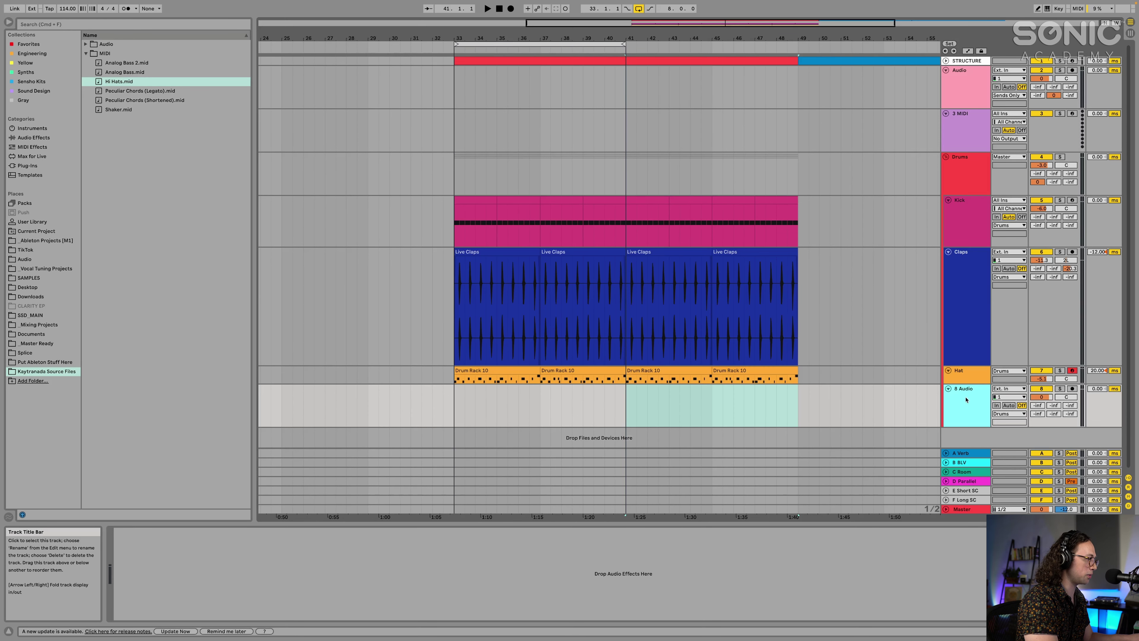
key("super+z")
key("super+shift+t")
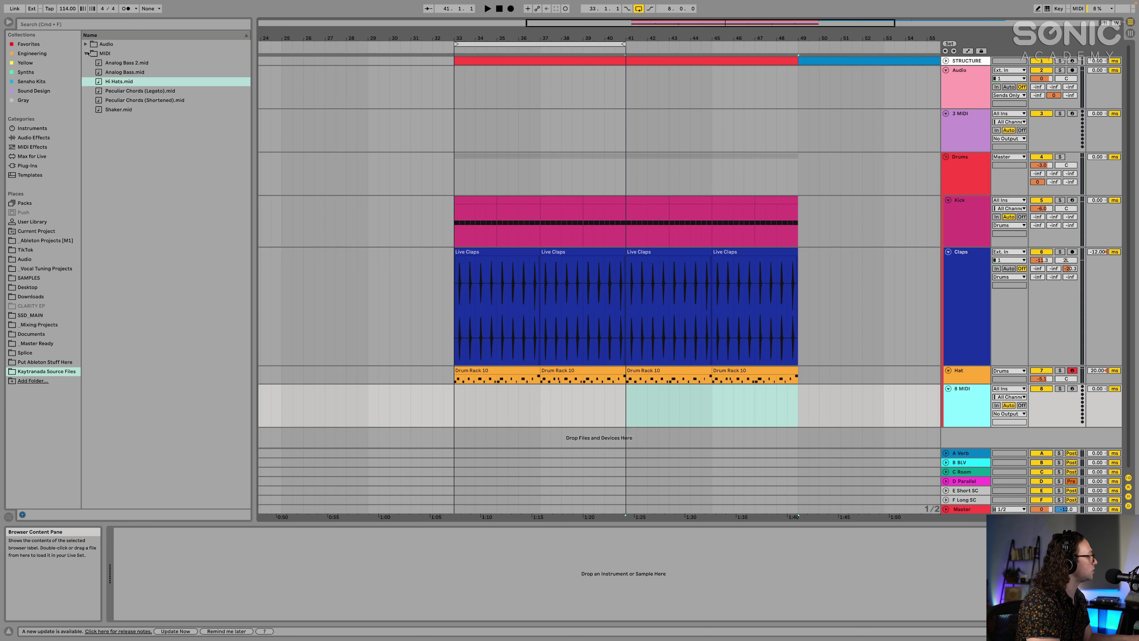
Load Sensho B2B Shaker.wav from the Audio folder as a sampler instrument on the new MIDI track.
left_click(87, 53)
left_click(86, 44)
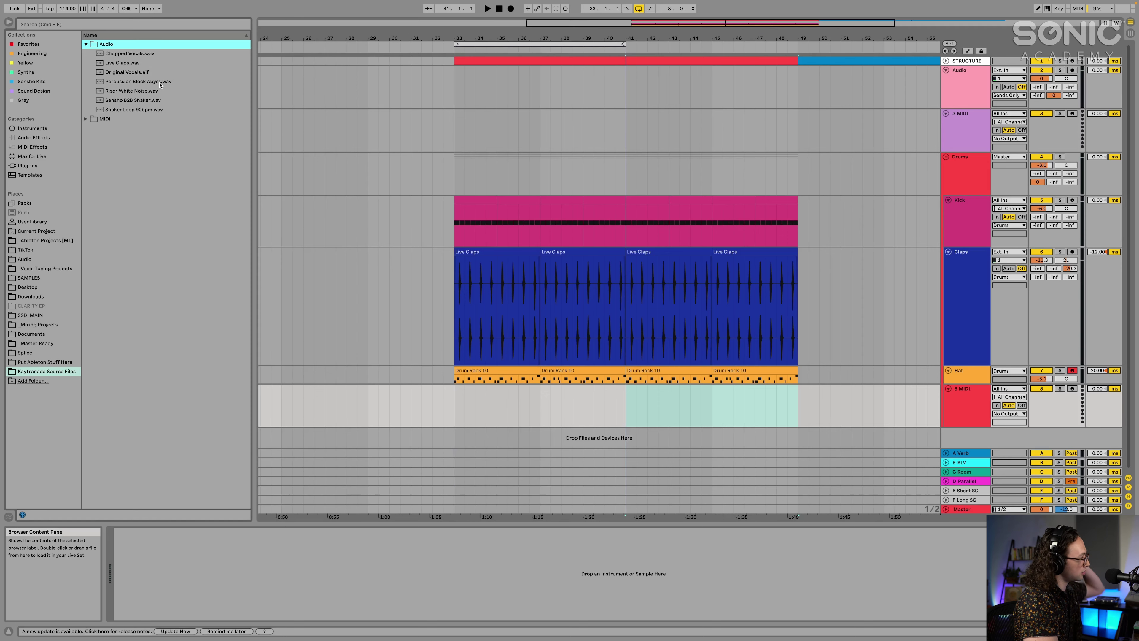
left_click_drag(153, 104, 197, 581)
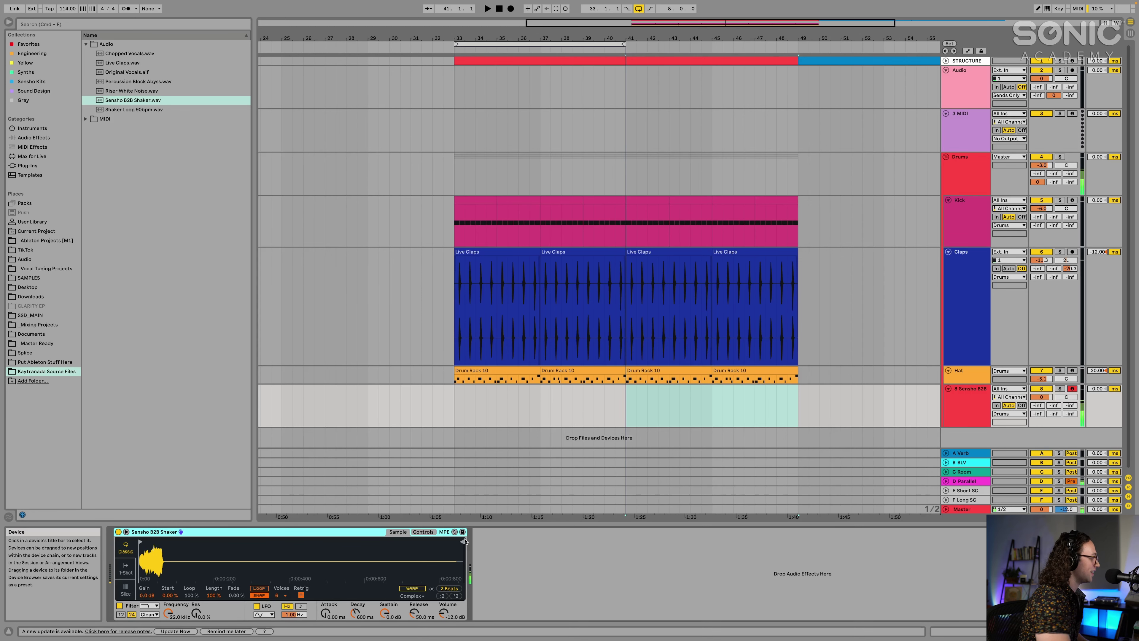
Place Shaker.mid from the MIDI folder on the shaker track, covering bars 41 to 49.
left_click(86, 119)
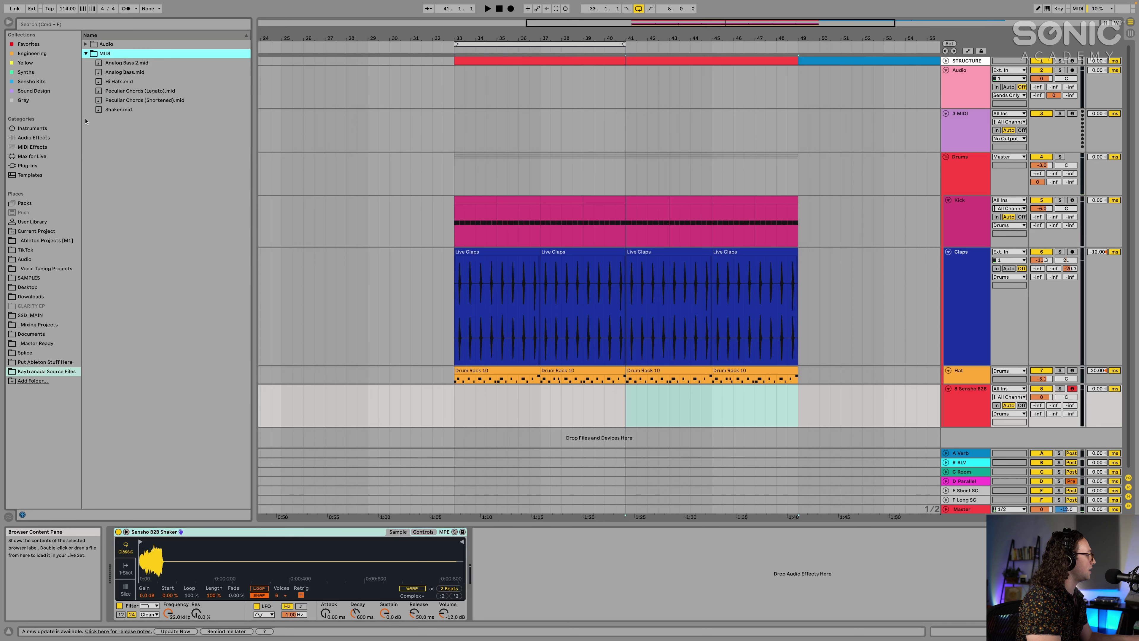
left_click_drag(99, 112, 697, 390)
left_click_drag(815, 396, 799, 394)
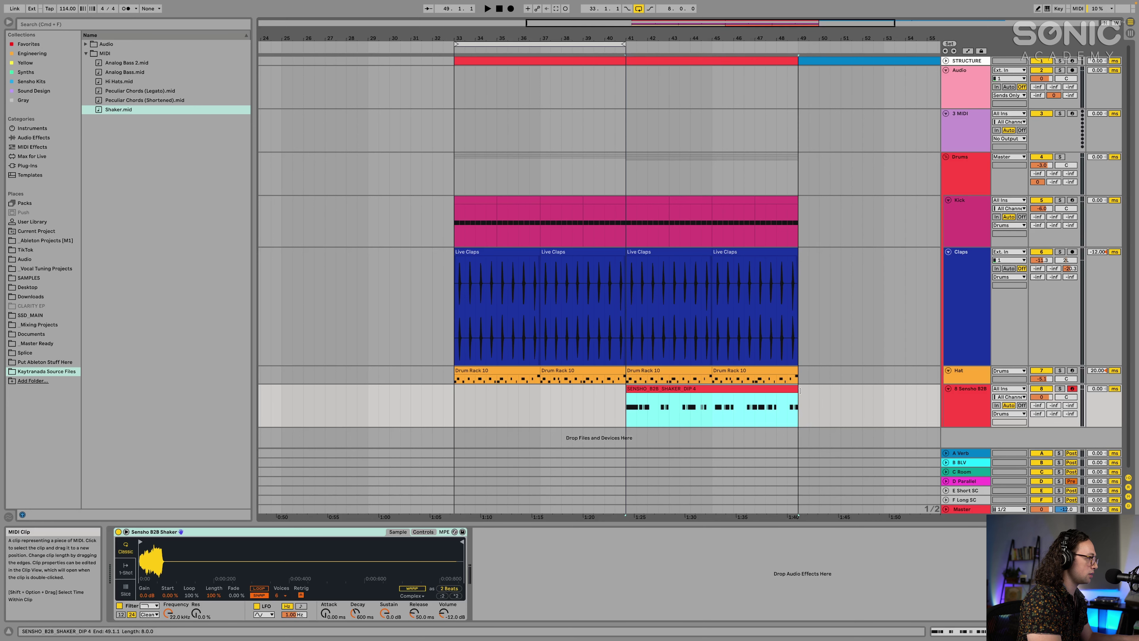
Loop the shaker clip's eight bars and lower the shaker track's volume to -20.0 dB during playback.
key("super+l")
key("space")
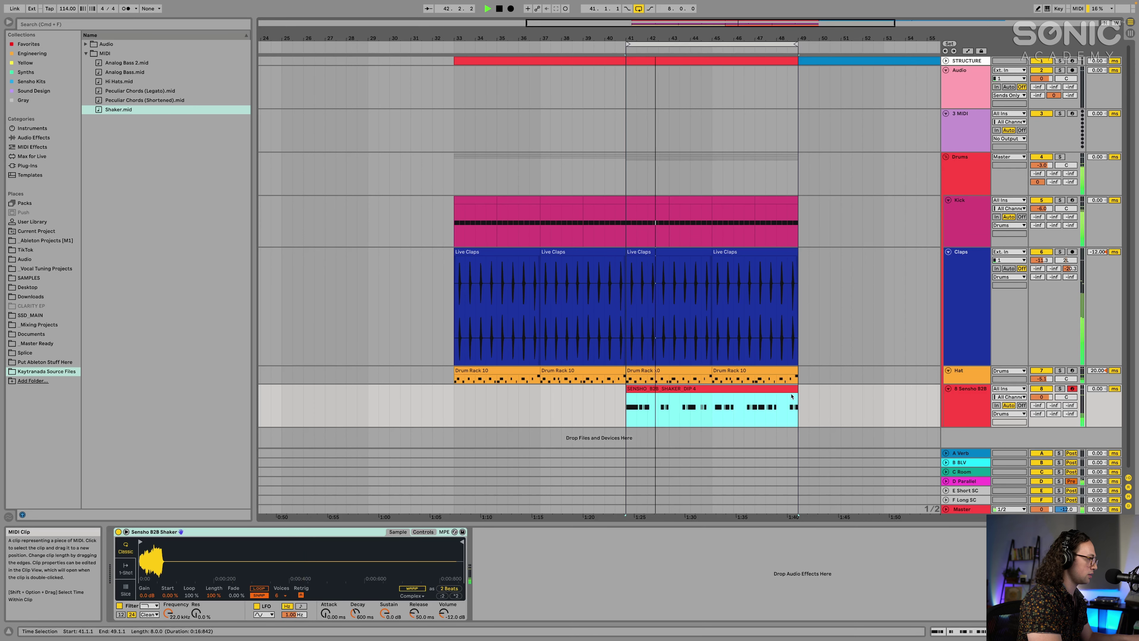
mouse_move(1045, 396)
left_mouse_down()
mouse_move(1045, 430)
mouse_move(1045, 401)
left_mouse_up()
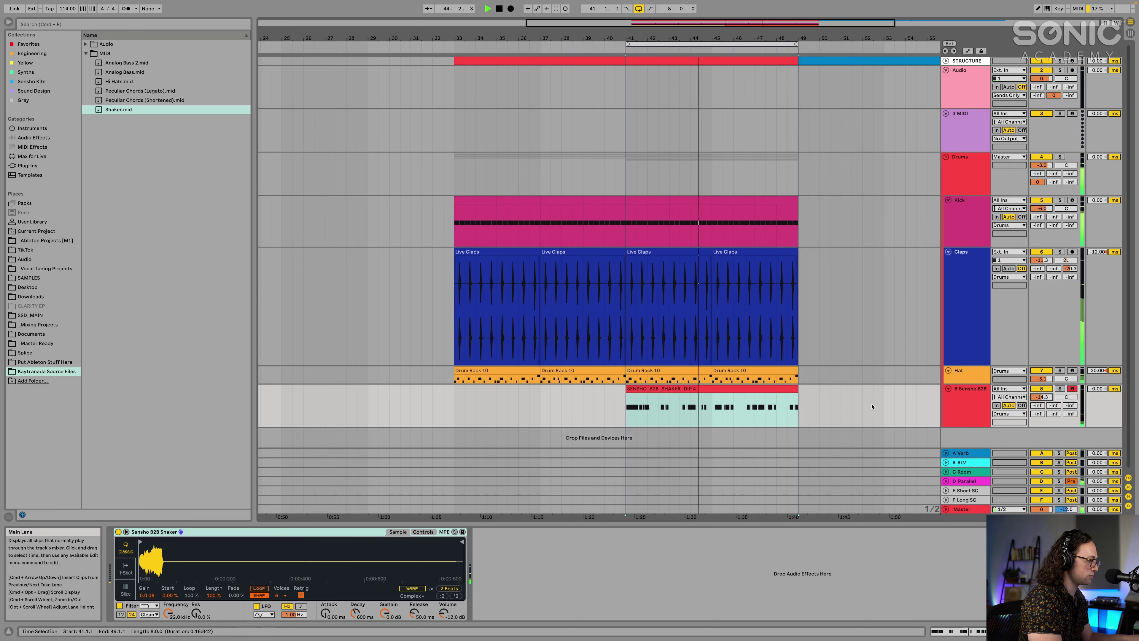
left_click_drag(1041, 396, 1041, 409)
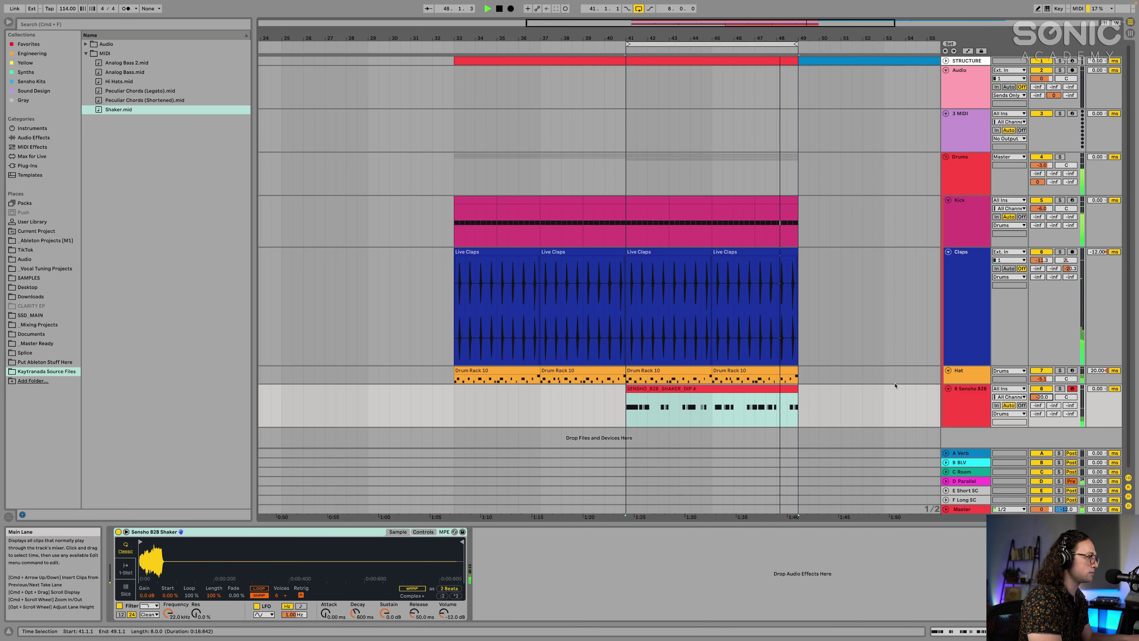
key("space")
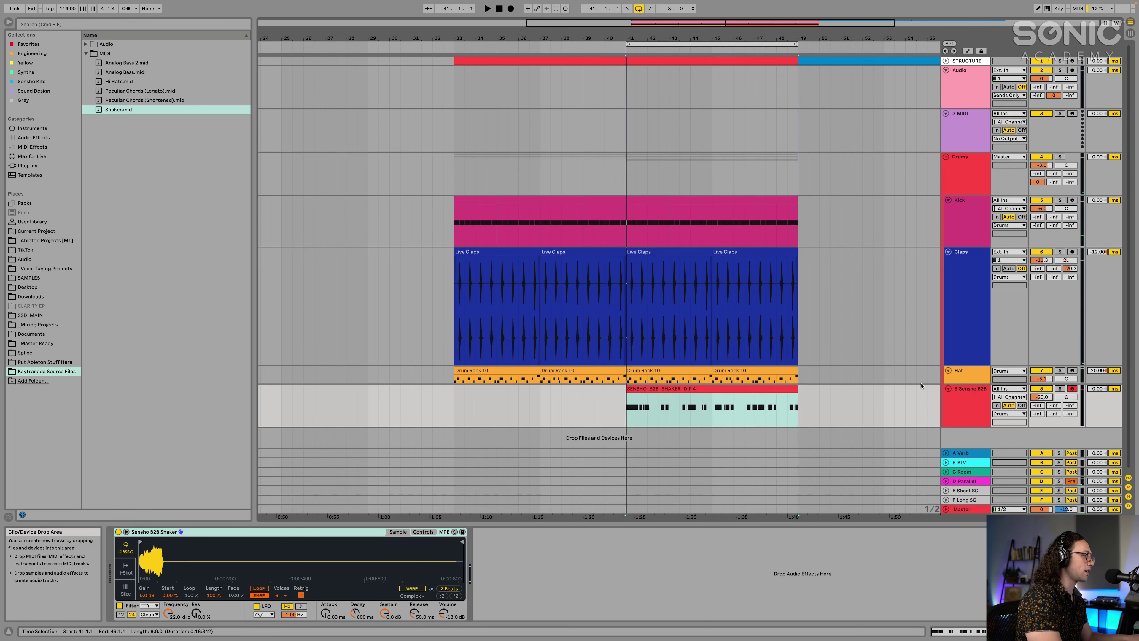
left_click(757, 387)
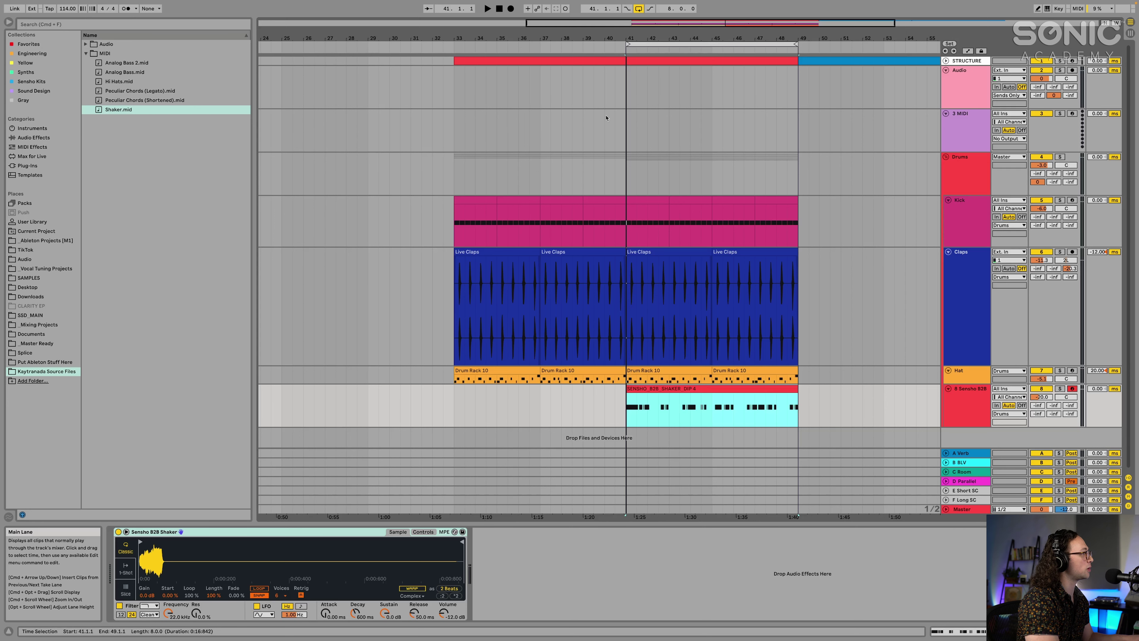
left_click(800, 131, "shift")
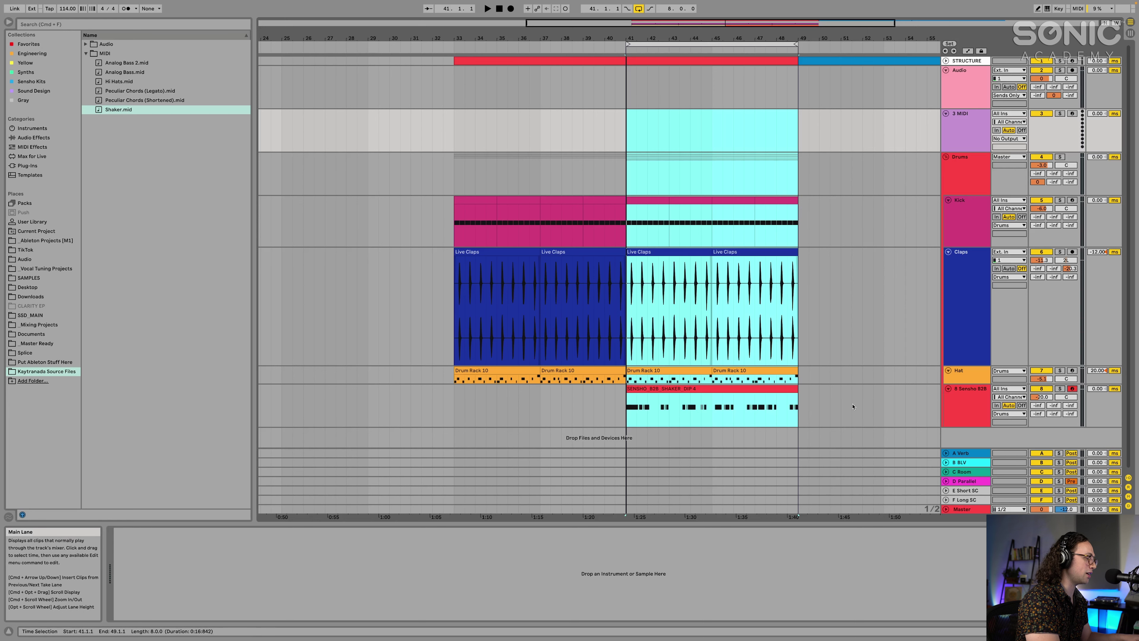
left_click(982, 401)
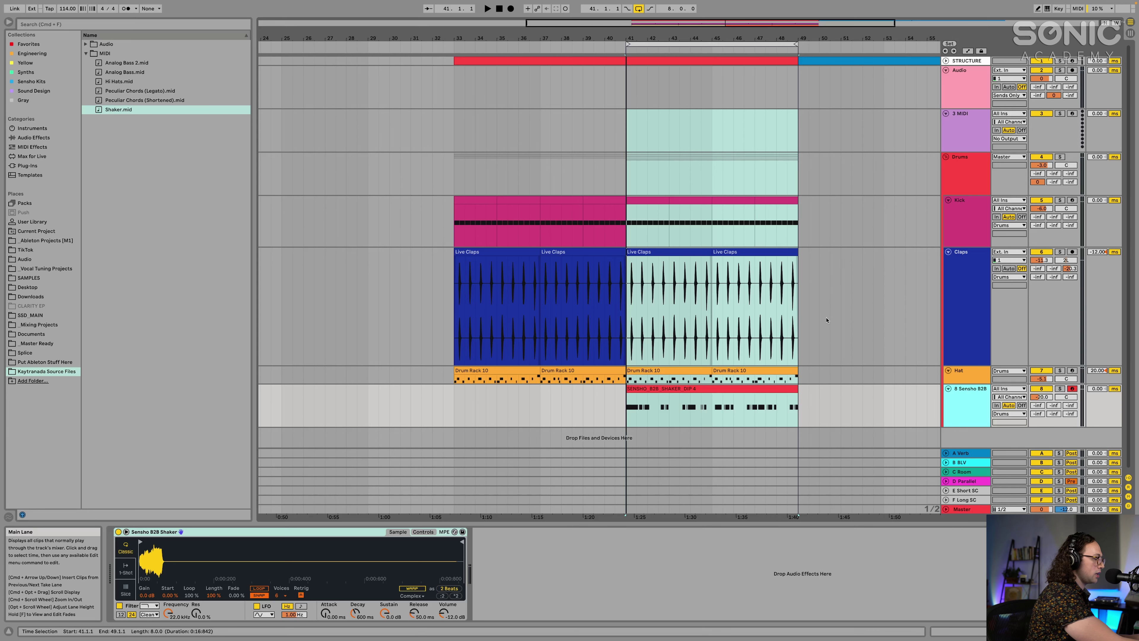
Try panning the shaker track to 25L while playing the loop from bar 41.
left_click(652, 60)
key("space")
key("super+l")
left_click_drag(1066, 397, 1066, 403)
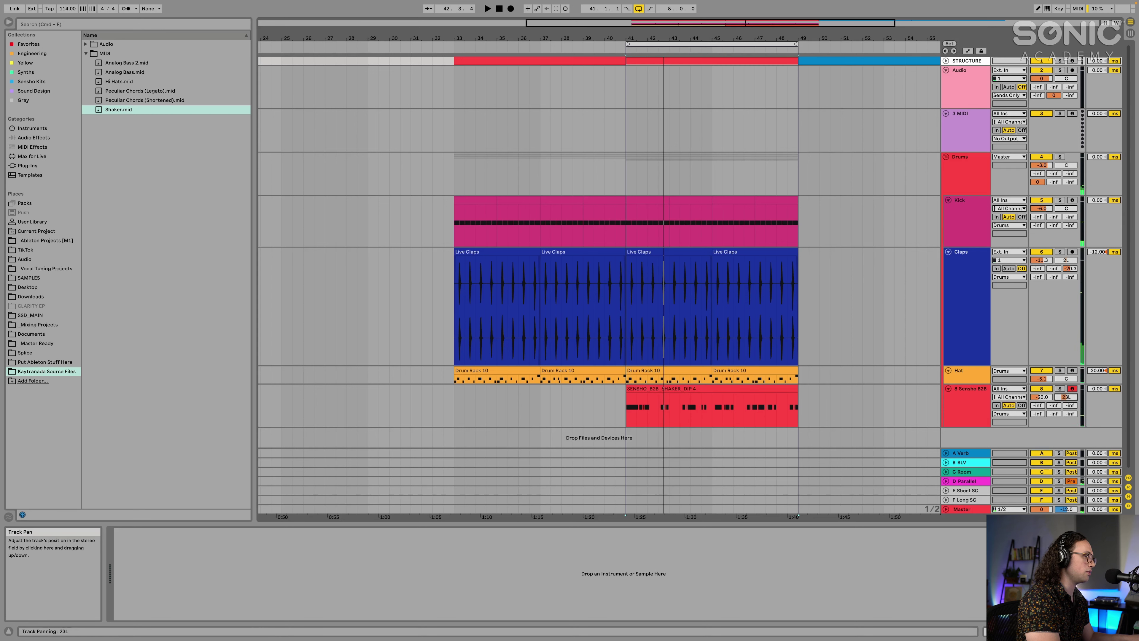
key("space")
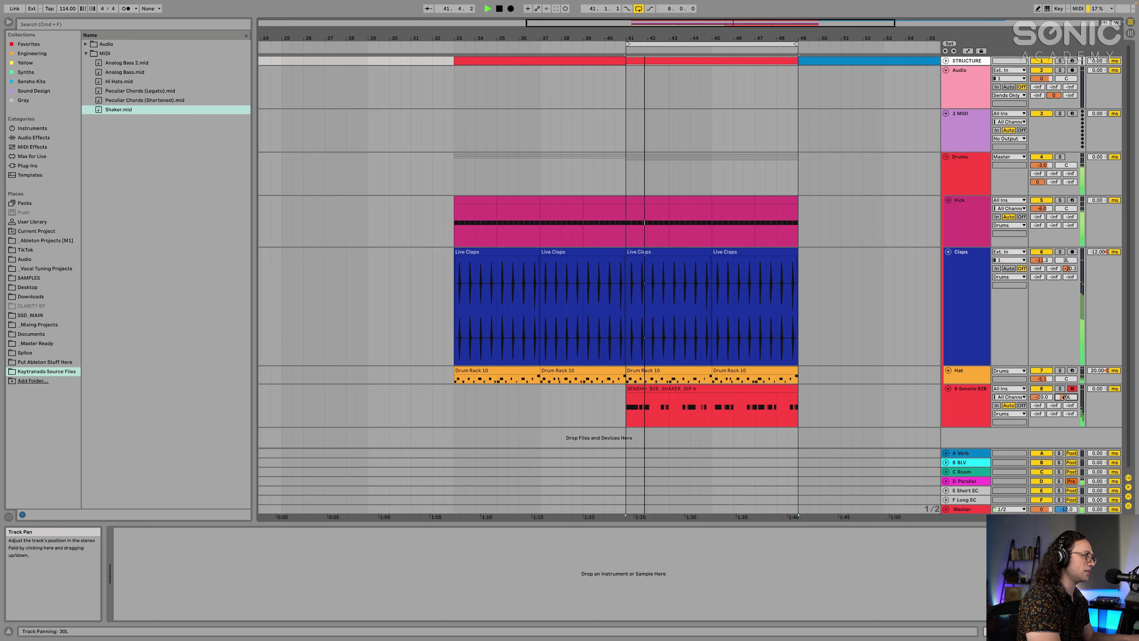
left_click_drag(1063, 398, 1063, 395)
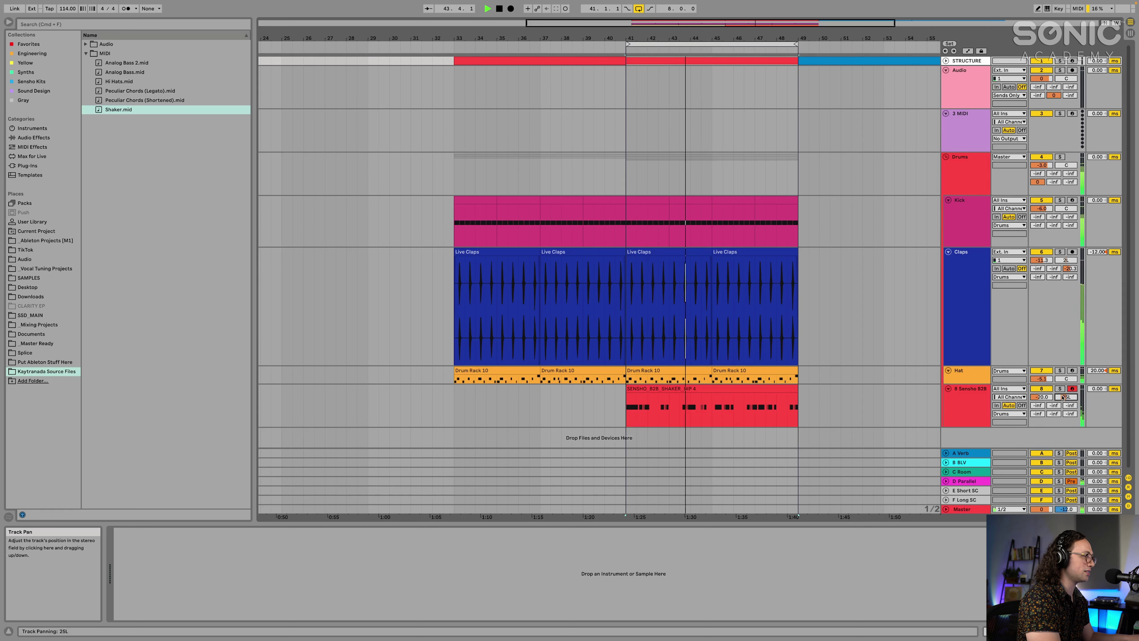
key("space")
Search the browser for "haas" and add the Haas.adv preset to the shaker track.
left_click(978, 406)
key("super+f")
type("haas")
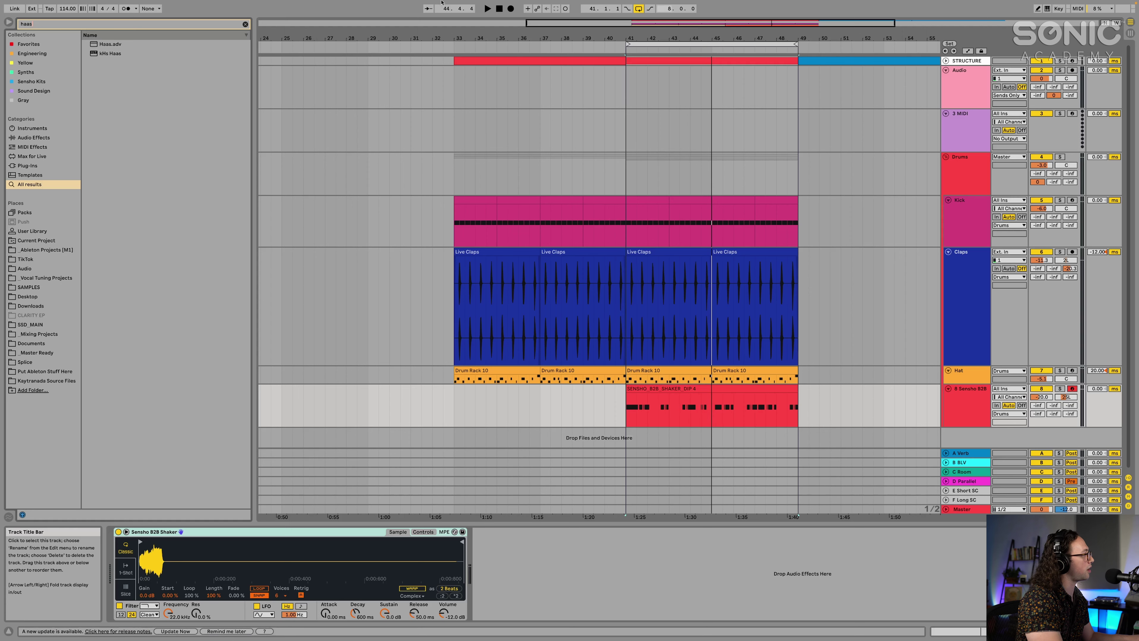
double_click(127, 45)
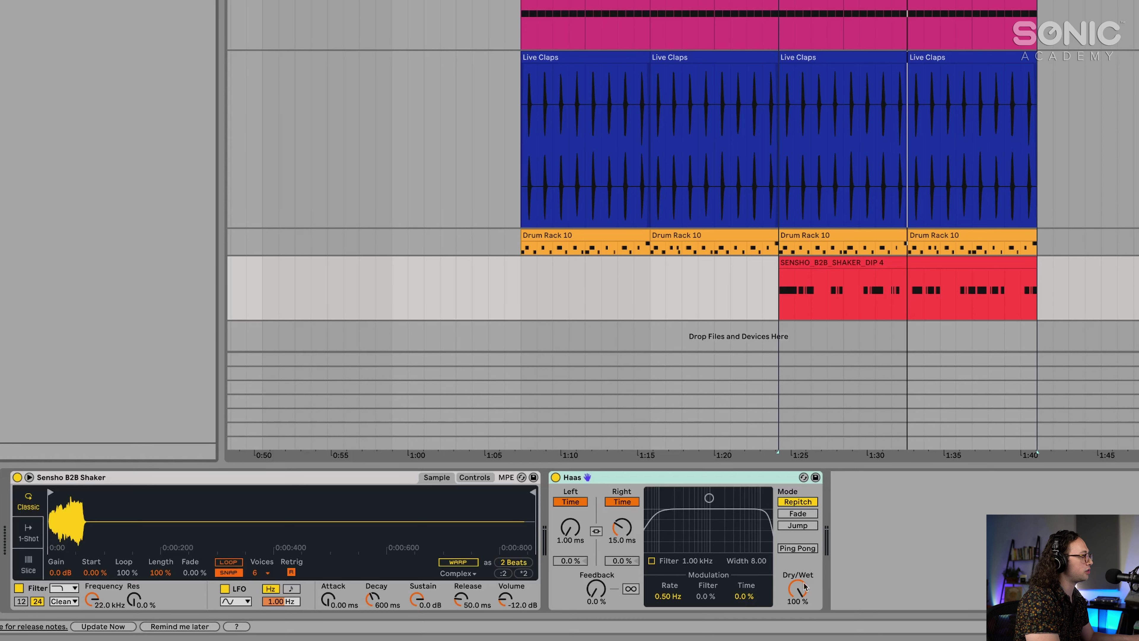
left_click(797, 590)
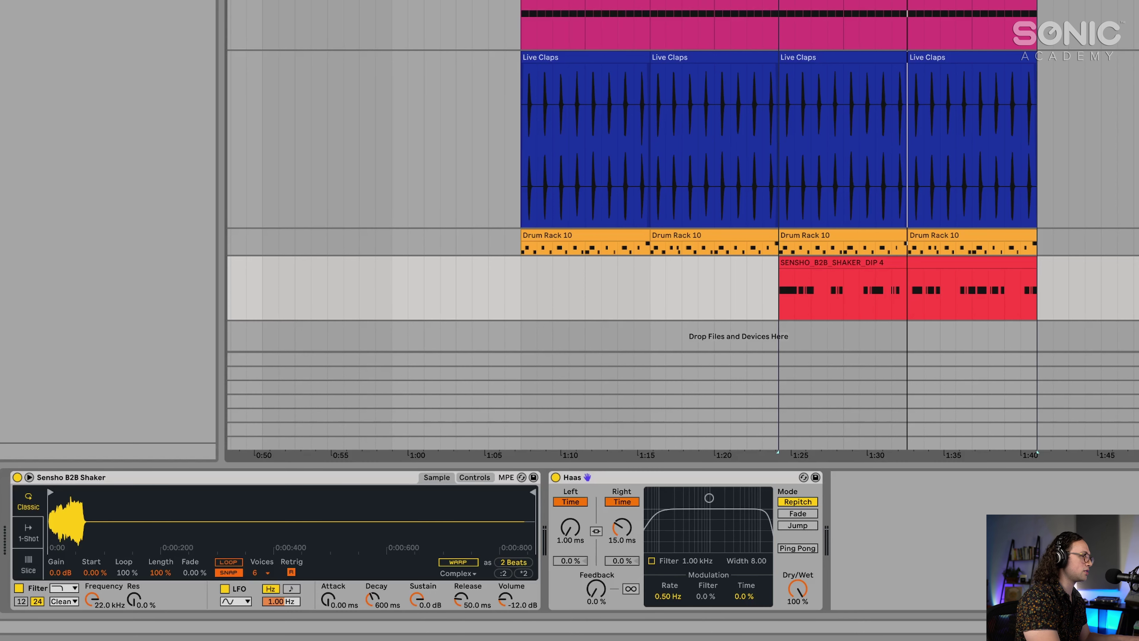
Compare the looped shaker with the Haas effect bypassed and enabled, leaving the effect on and selected.
left_click(915, 264)
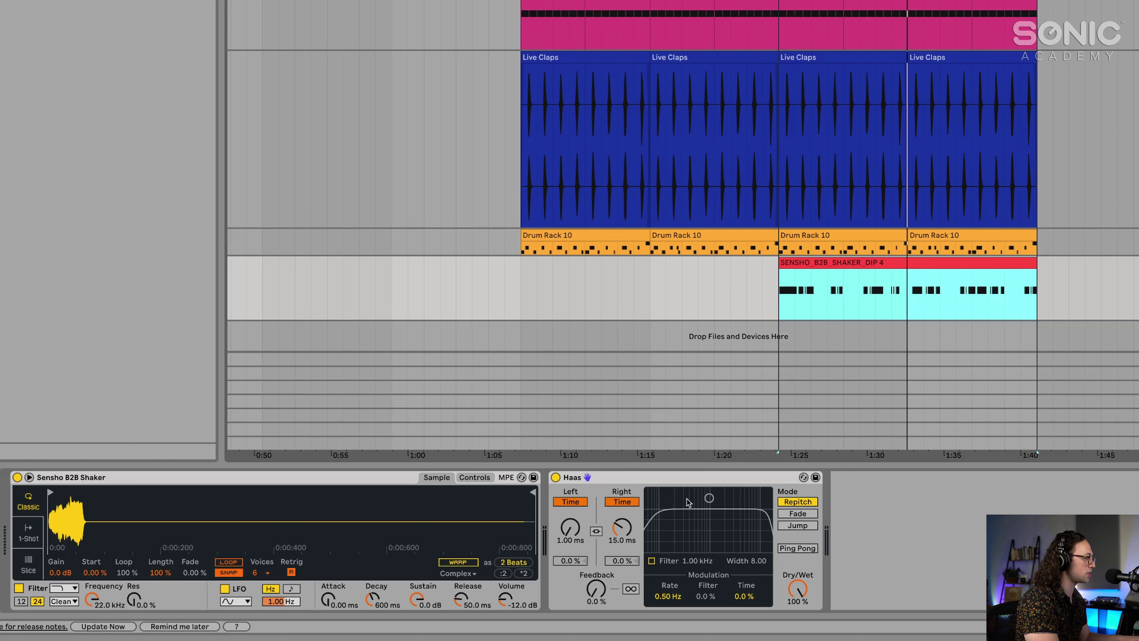
left_click(555, 477)
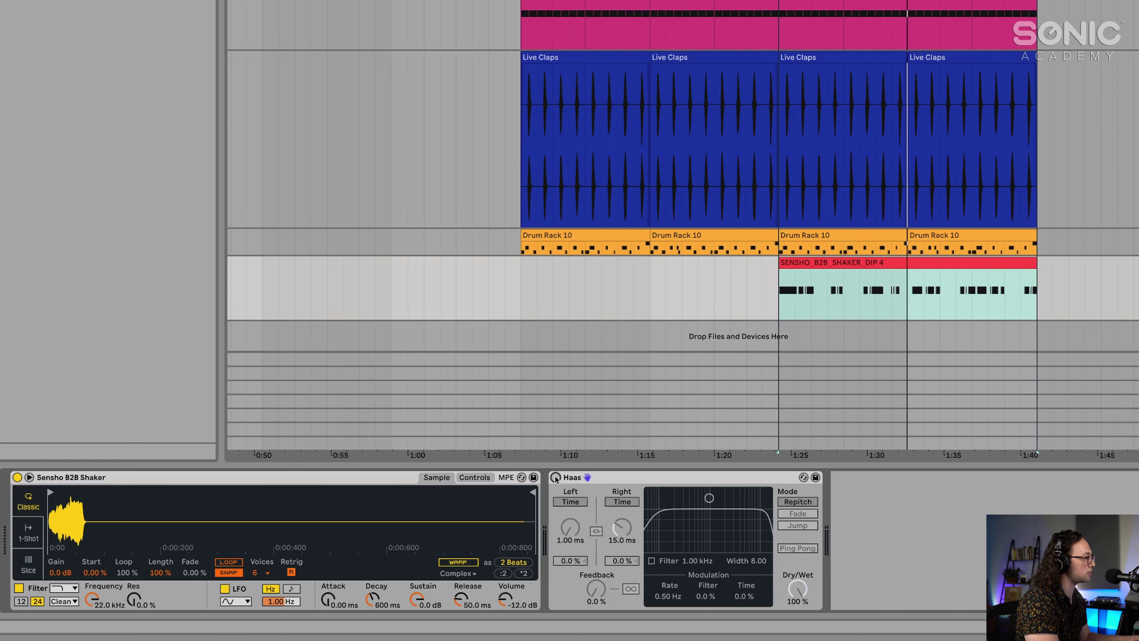
key("space")
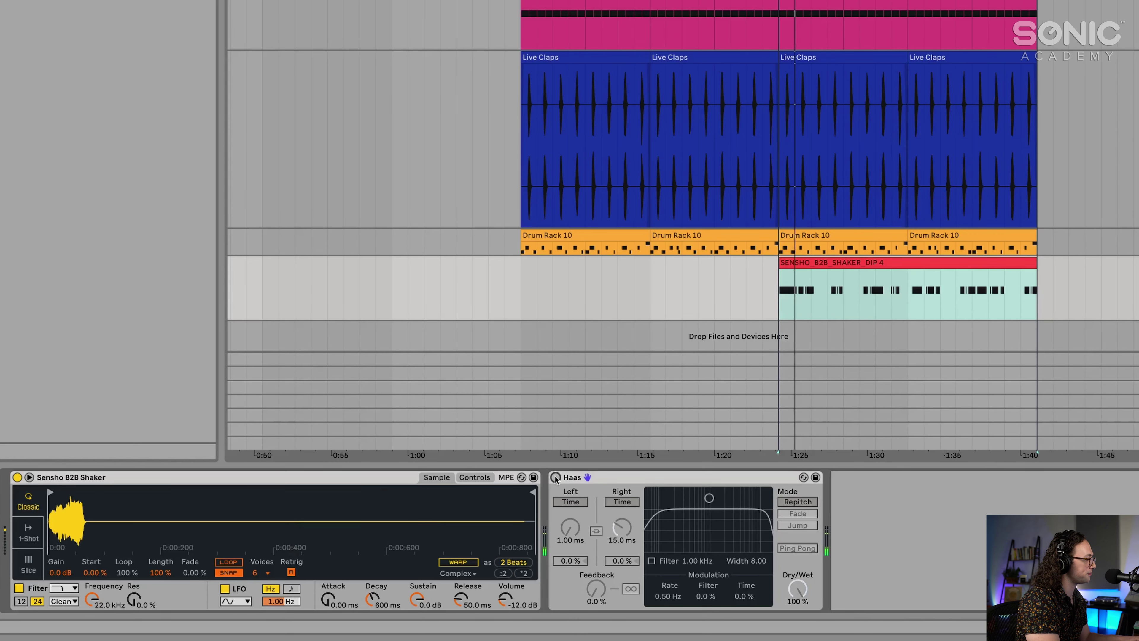
left_click(555, 477)
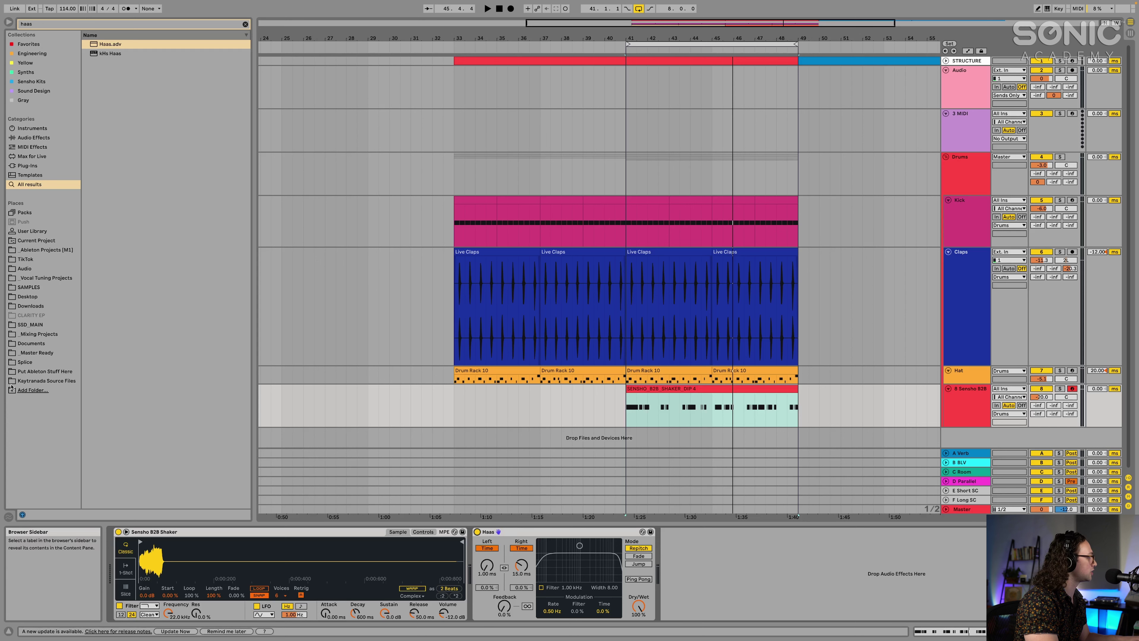
left_click(509, 532)
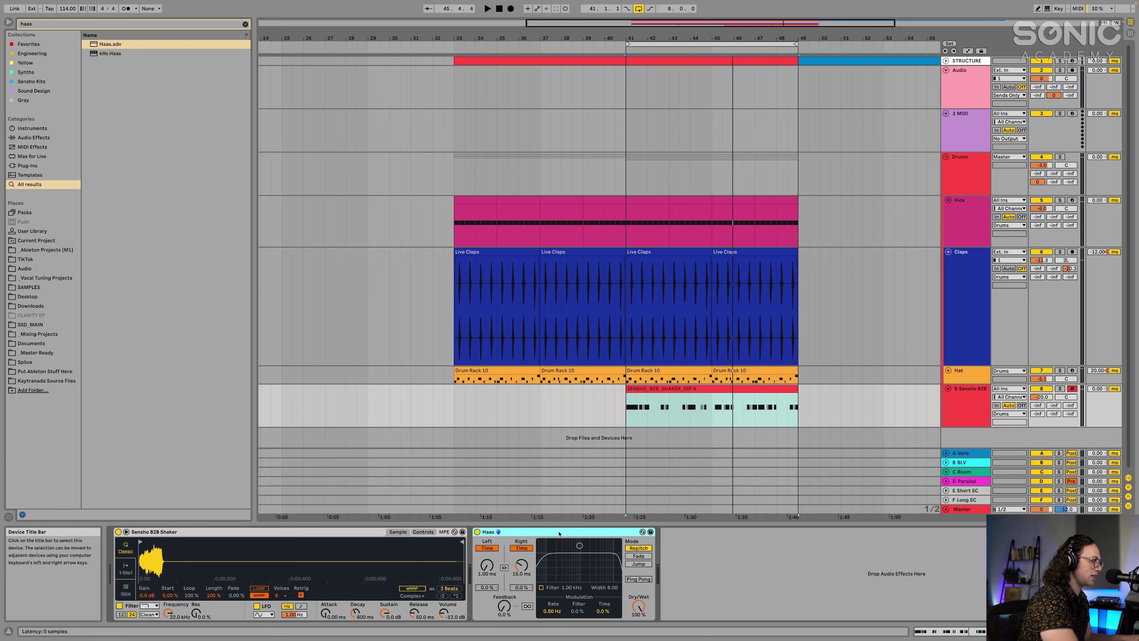